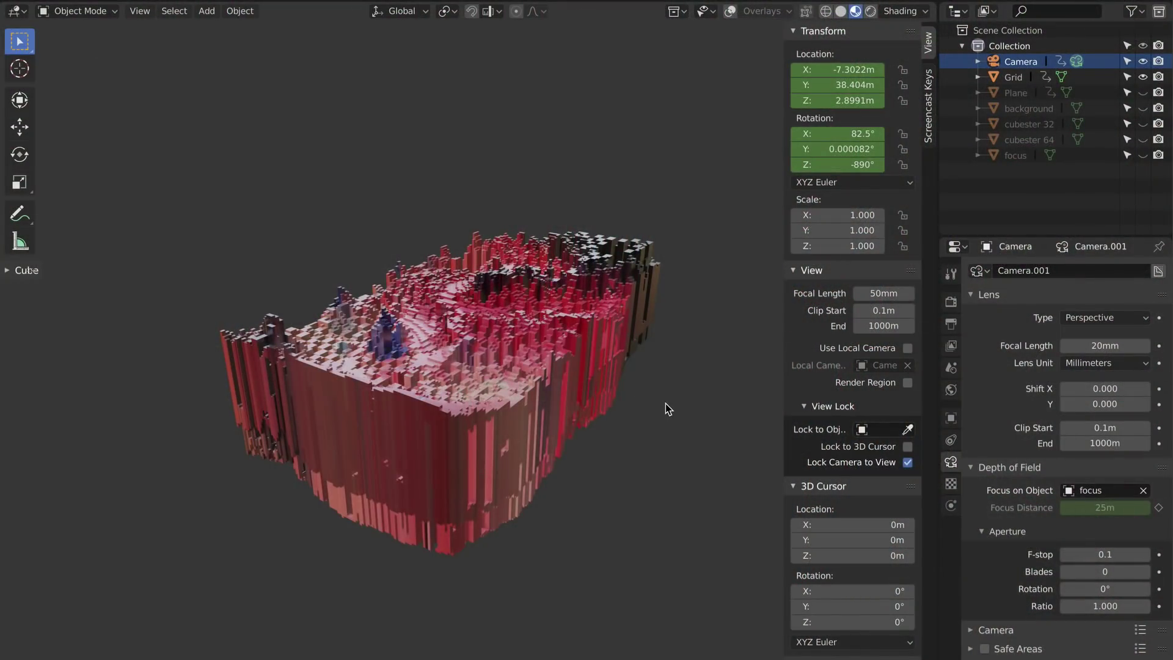
# Shrink the viewport sidebar to give the 3D view more room
pyautogui.moveTo(665, 403); pyautogui.dragTo(603, 413, button='middle')
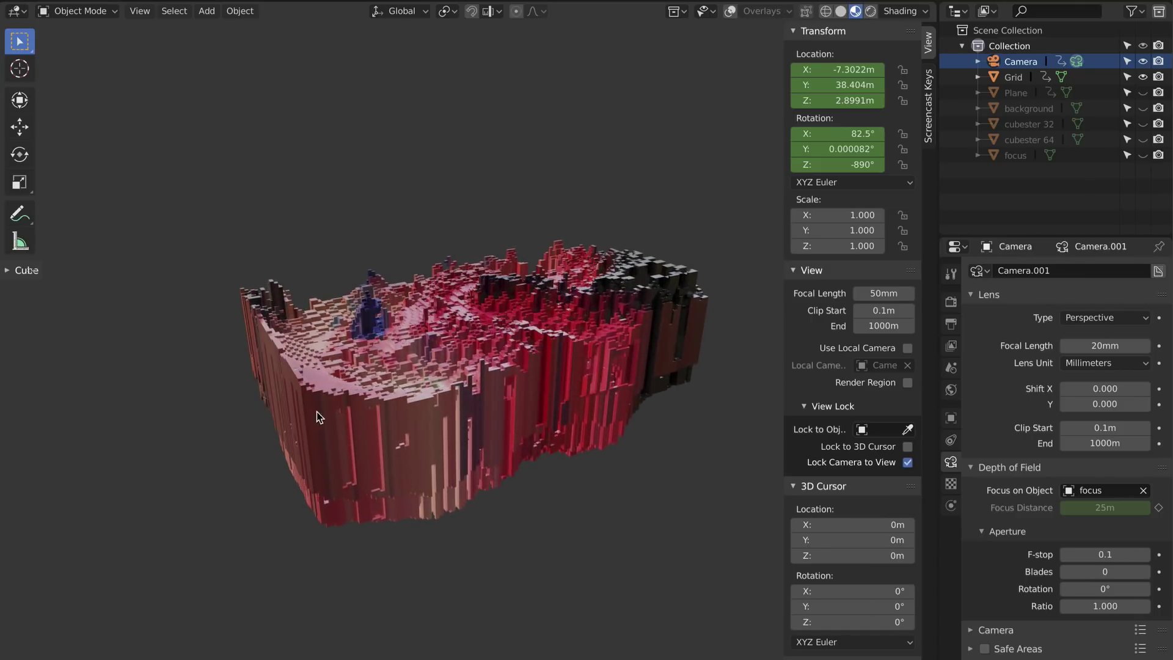
pyautogui.click(1143, 108)
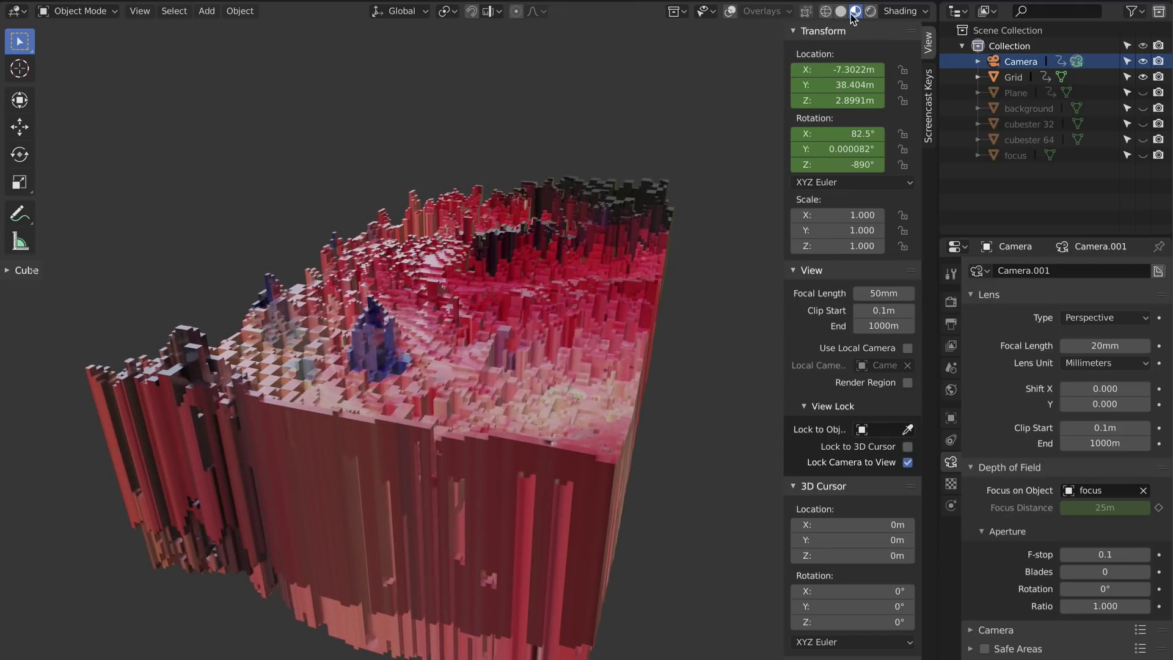
pyautogui.moveTo(785, 71); pyautogui.dragTo(922, 71)
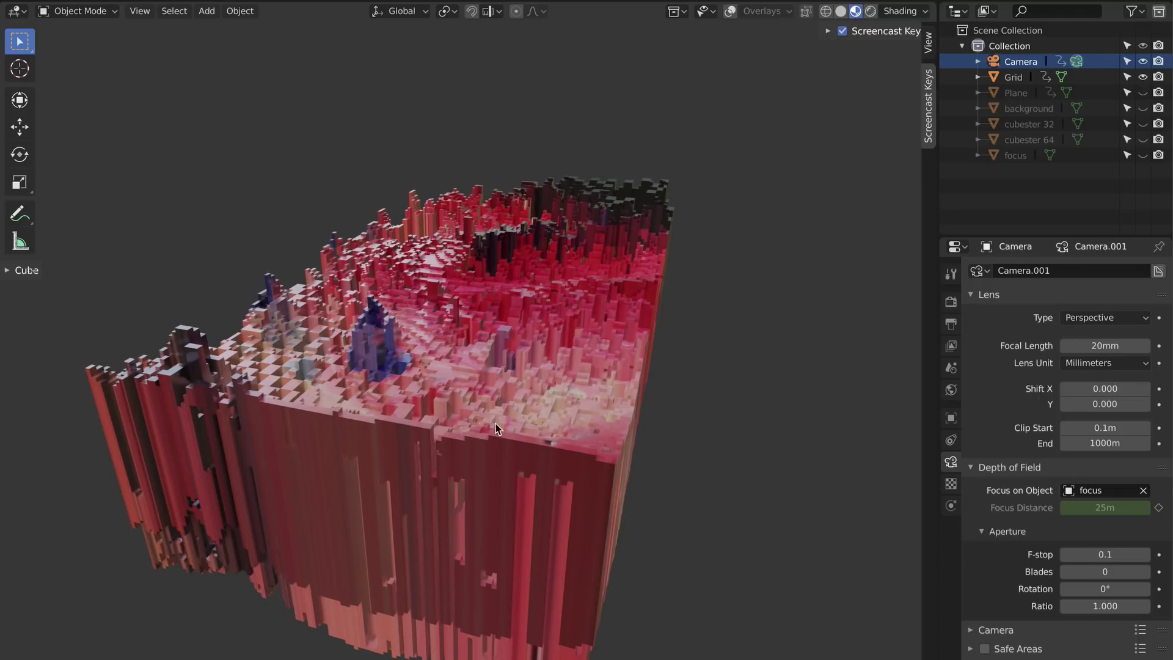
# Expand the Depth of Field render settings and enable Bloom for the Eevee scene
pyautogui.click(951, 302)
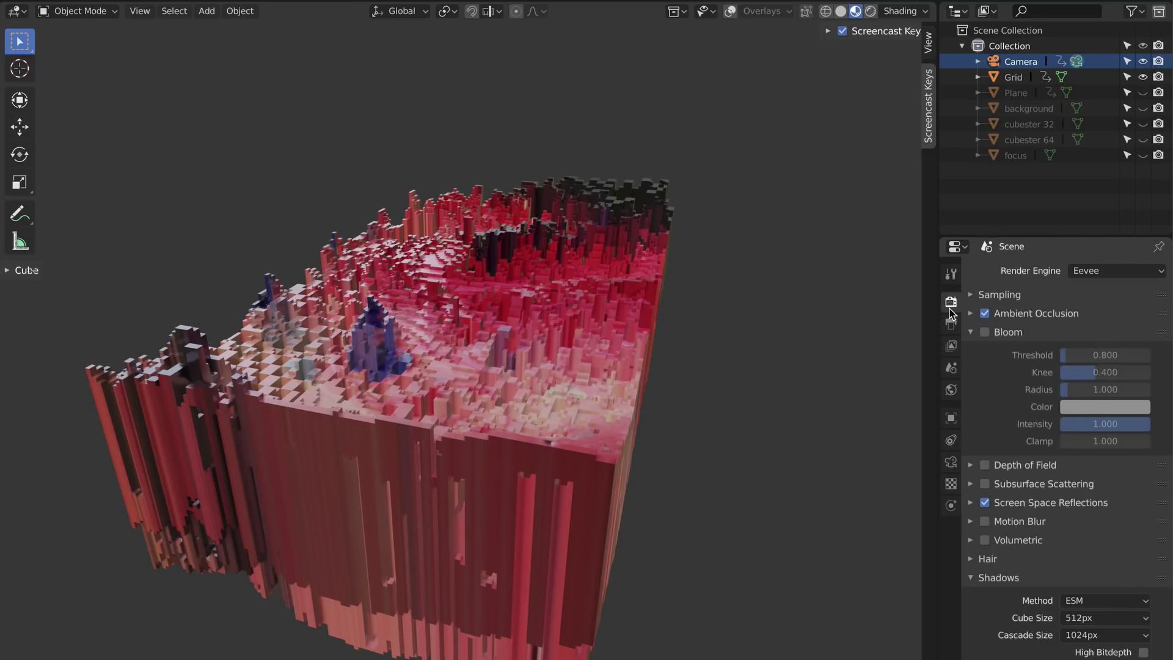
pyautogui.click(982, 470)
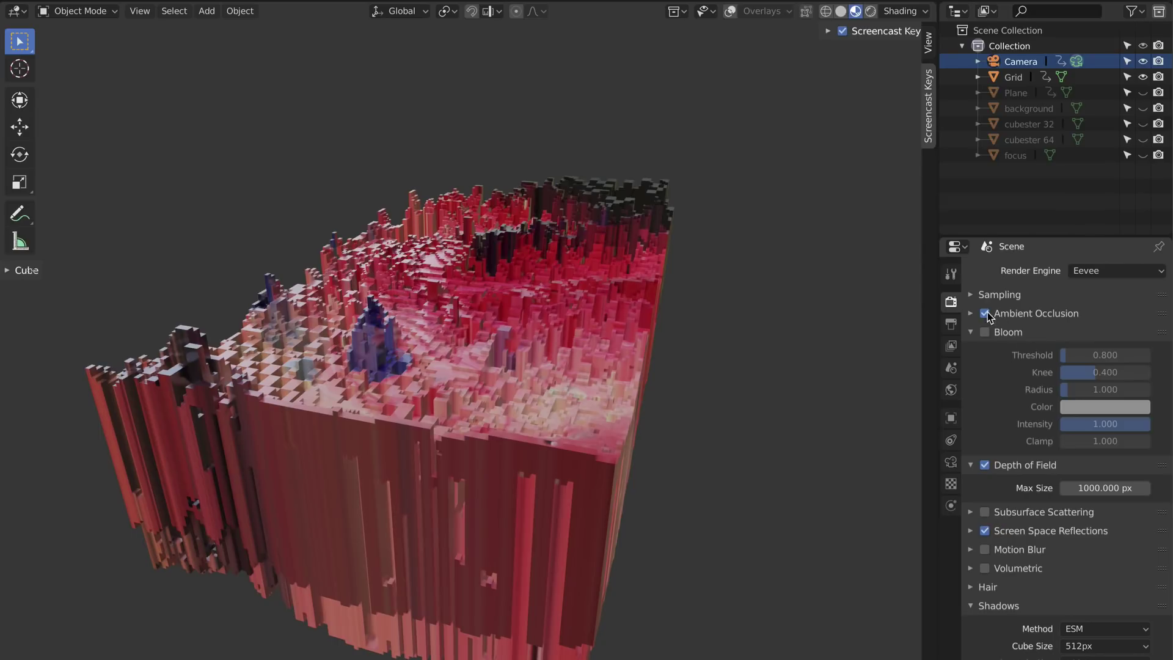
pyautogui.click(985, 331)
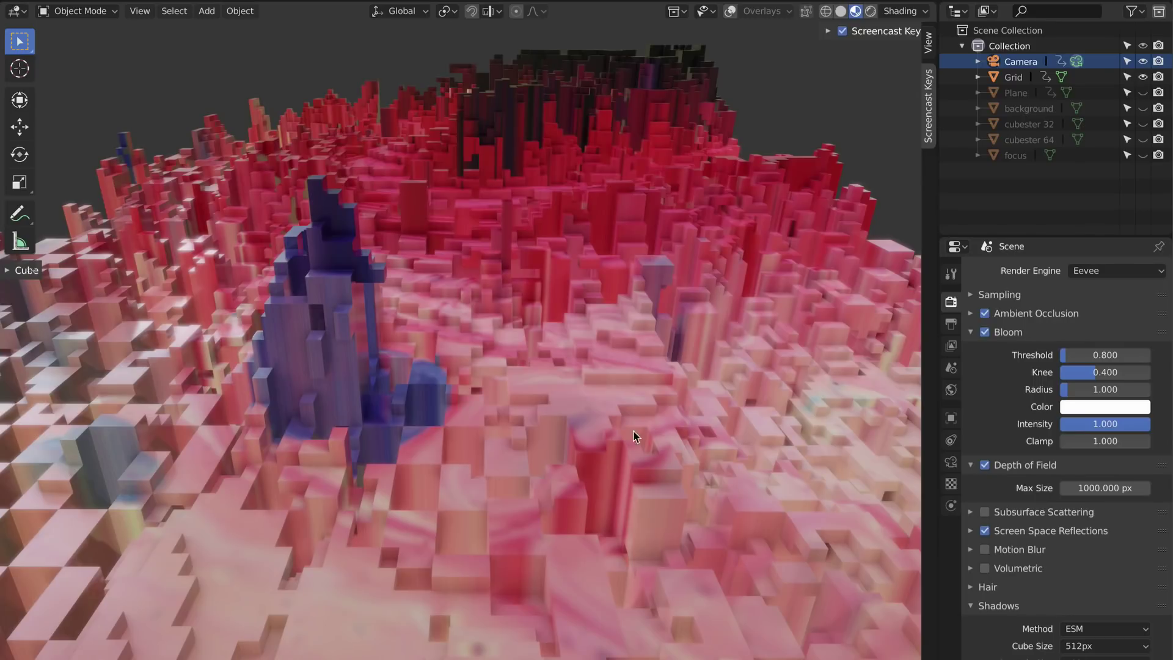
# Look through the camera and reposition it to frame the blue tower, leaving viewport overlays off
pyautogui.scroll(-4, 574, 358)
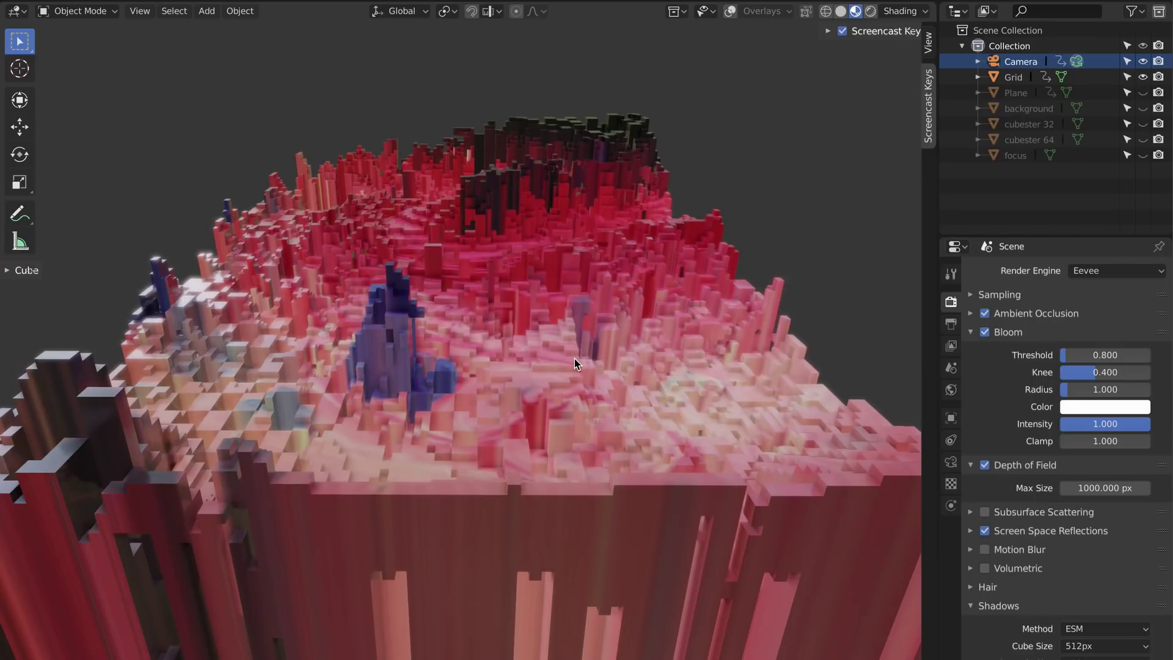
pyautogui.click(730, 12)
pyautogui.click(689, 42)
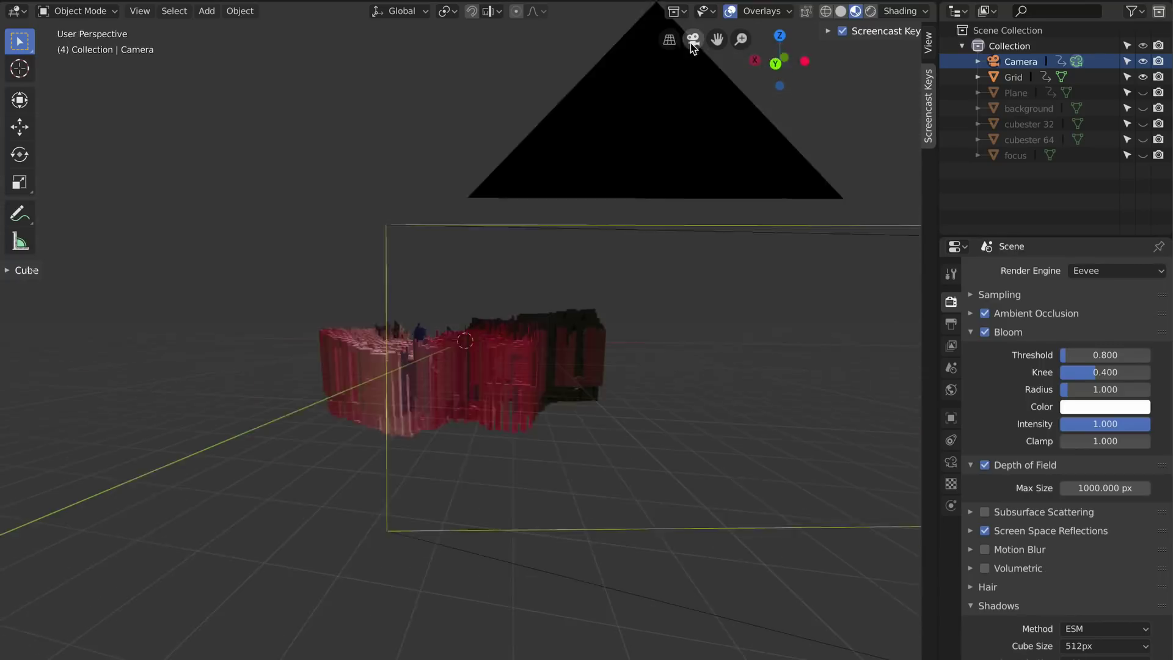
pyautogui.scroll(4, 467, 318)
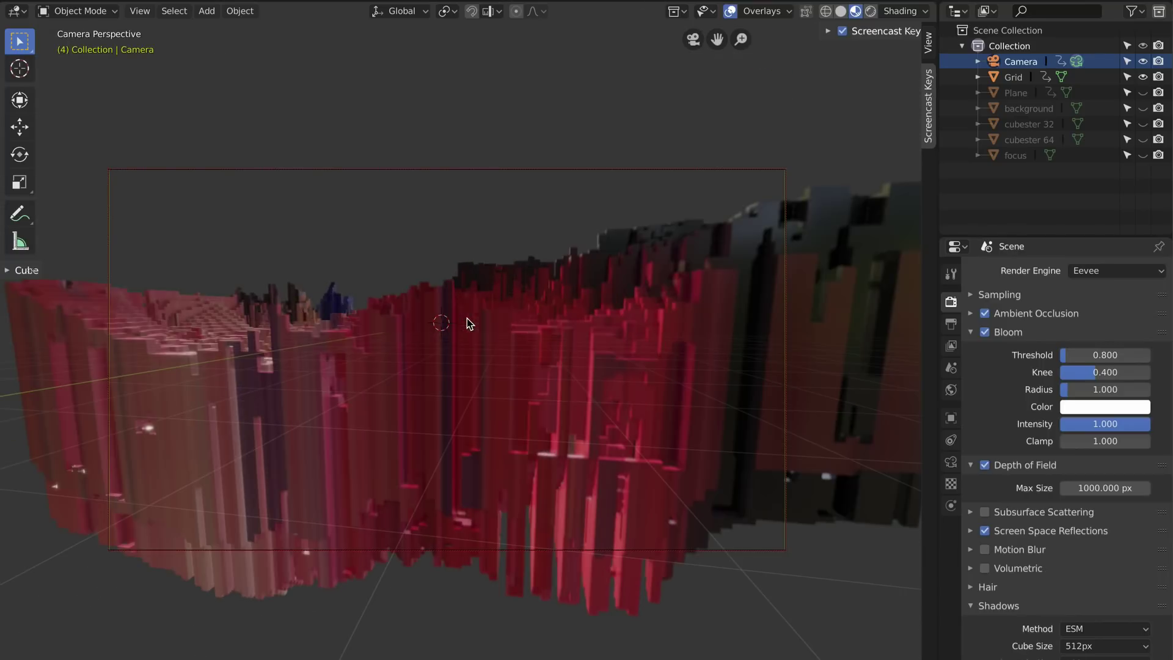
pyautogui.moveTo(356, 324); pyautogui.dragTo(453, 339, button='middle')
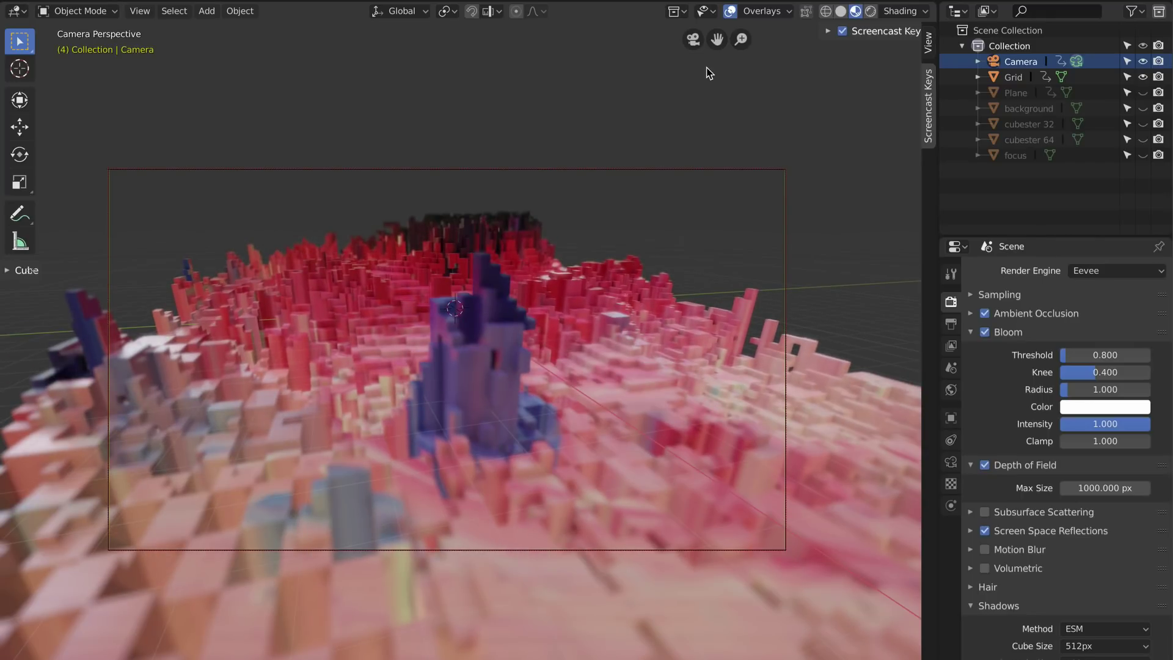
pyautogui.click(730, 16)
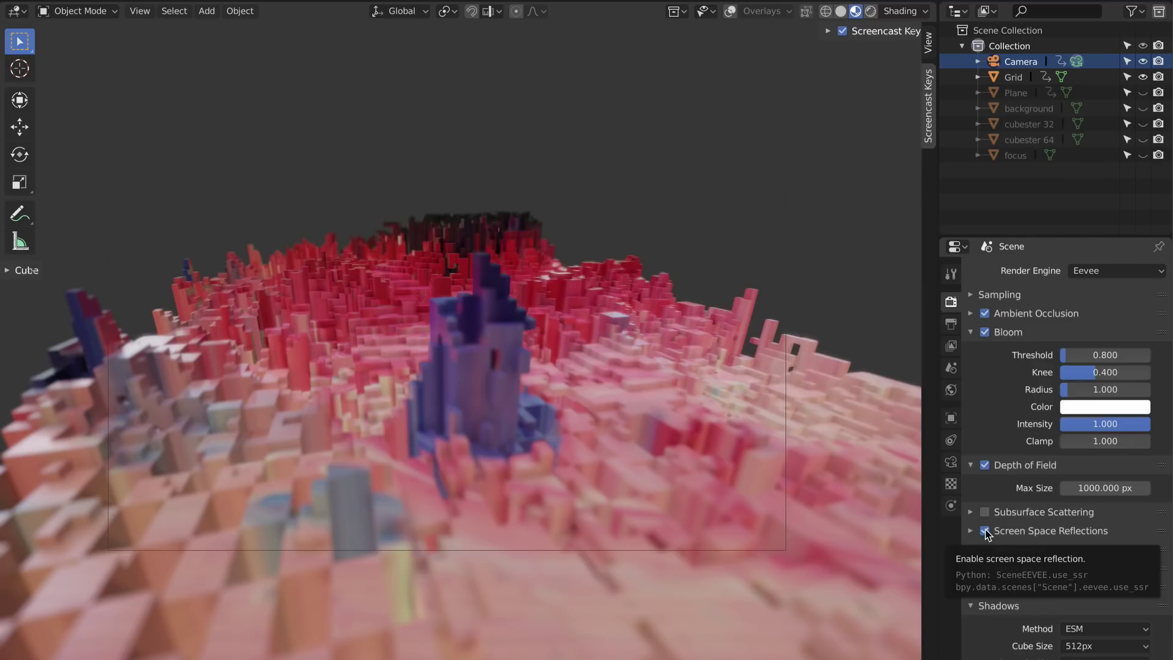
# Choose the object named focus as the camera's depth of field Focus on Object target
pyautogui.click(951, 462)
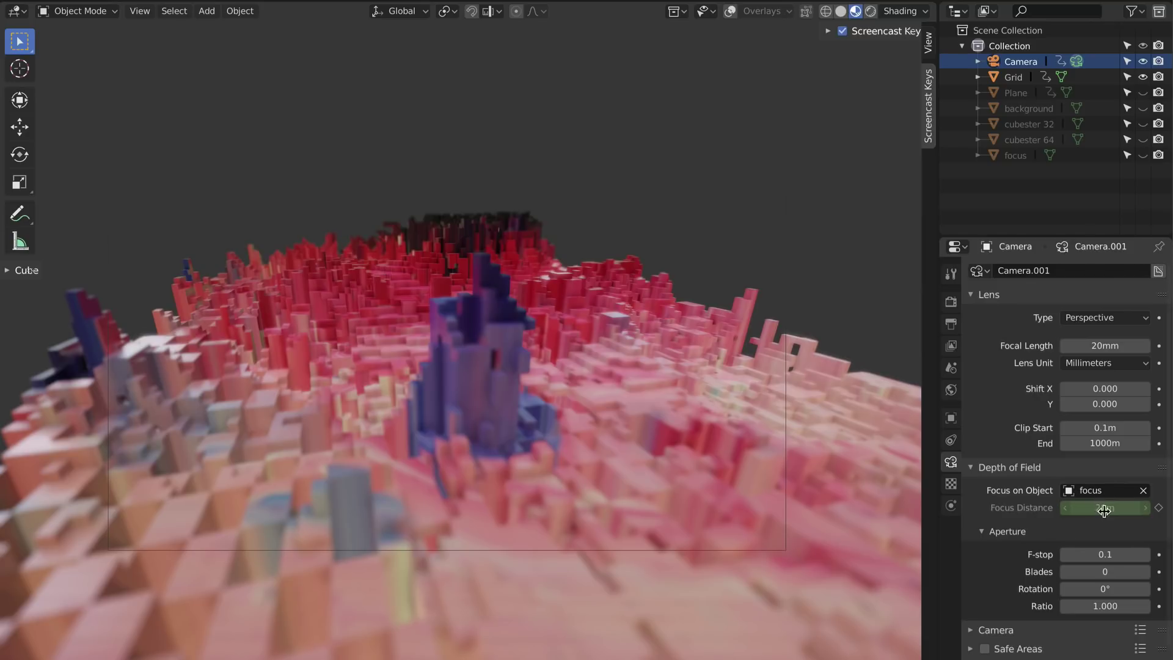
pyautogui.click(1072, 489)
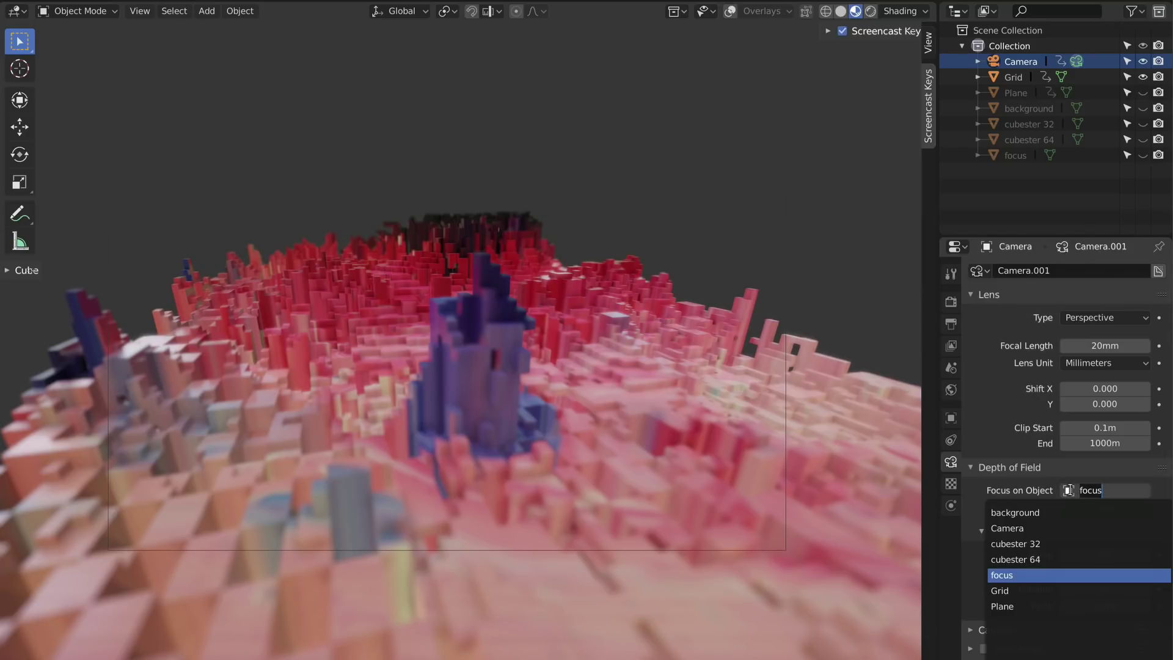
pyautogui.click(1005, 577)
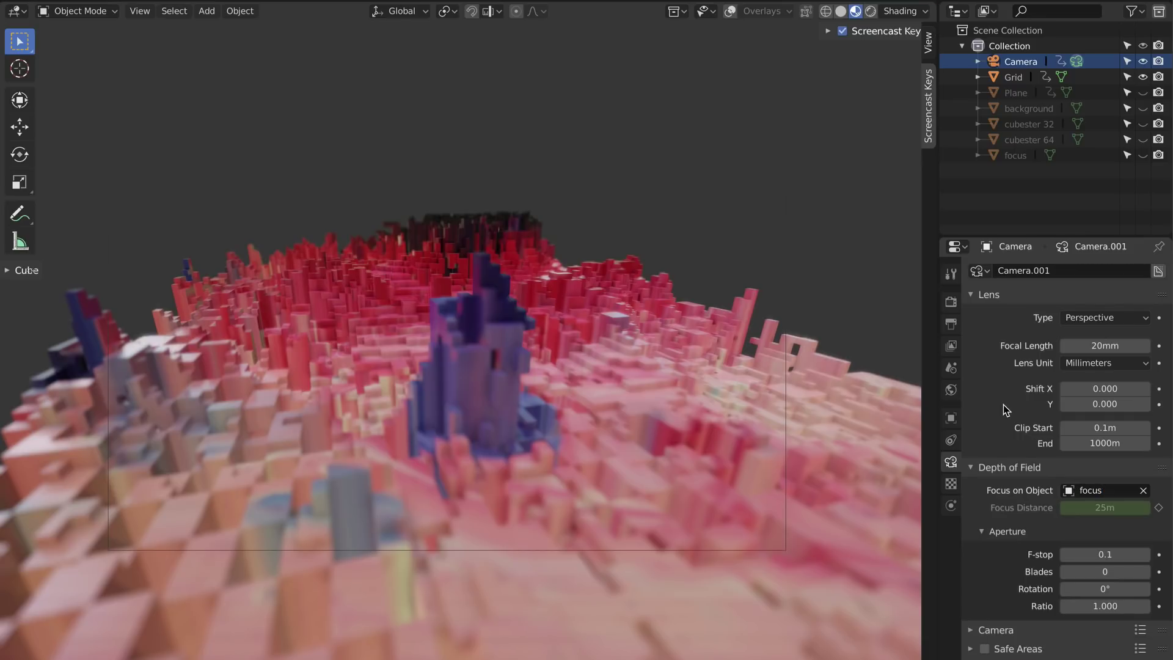
# Unhide and select the focus sphere, with viewport overlays on and the Move tool active
pyautogui.click(1143, 155)
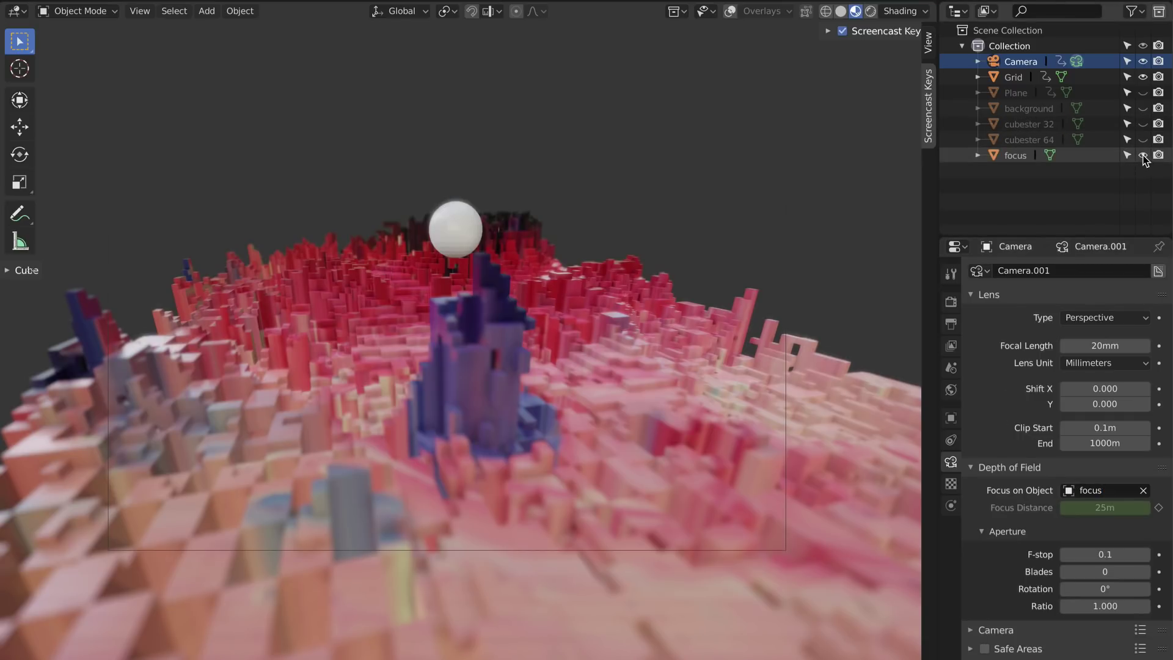
pyautogui.click(461, 227)
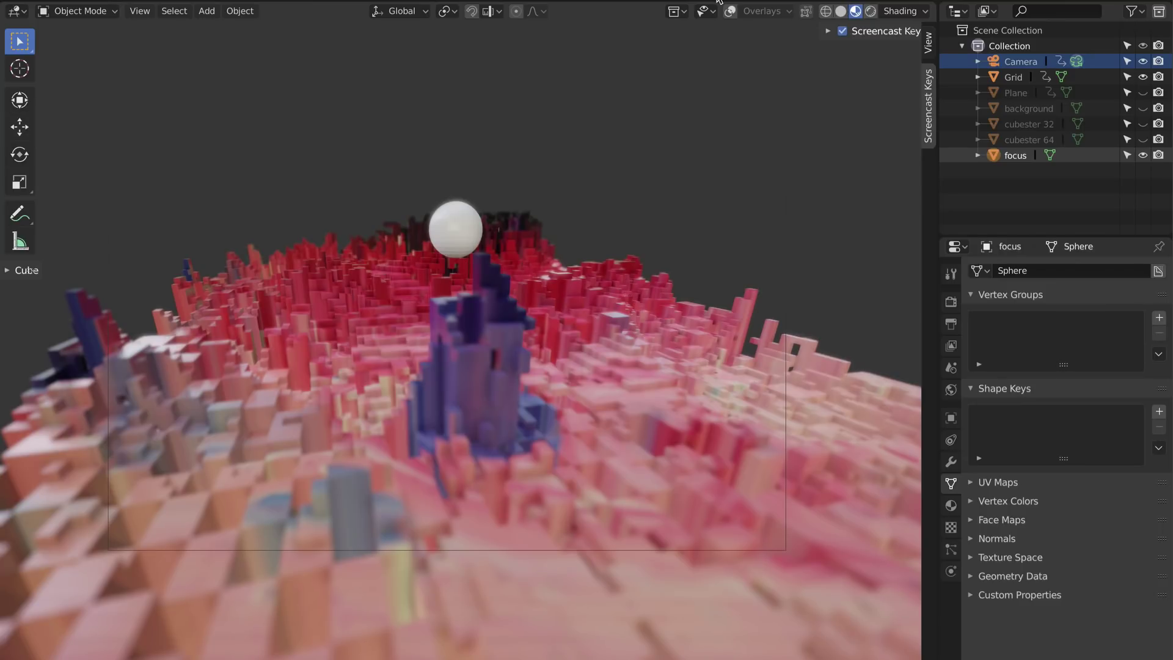
pyautogui.click(730, 11)
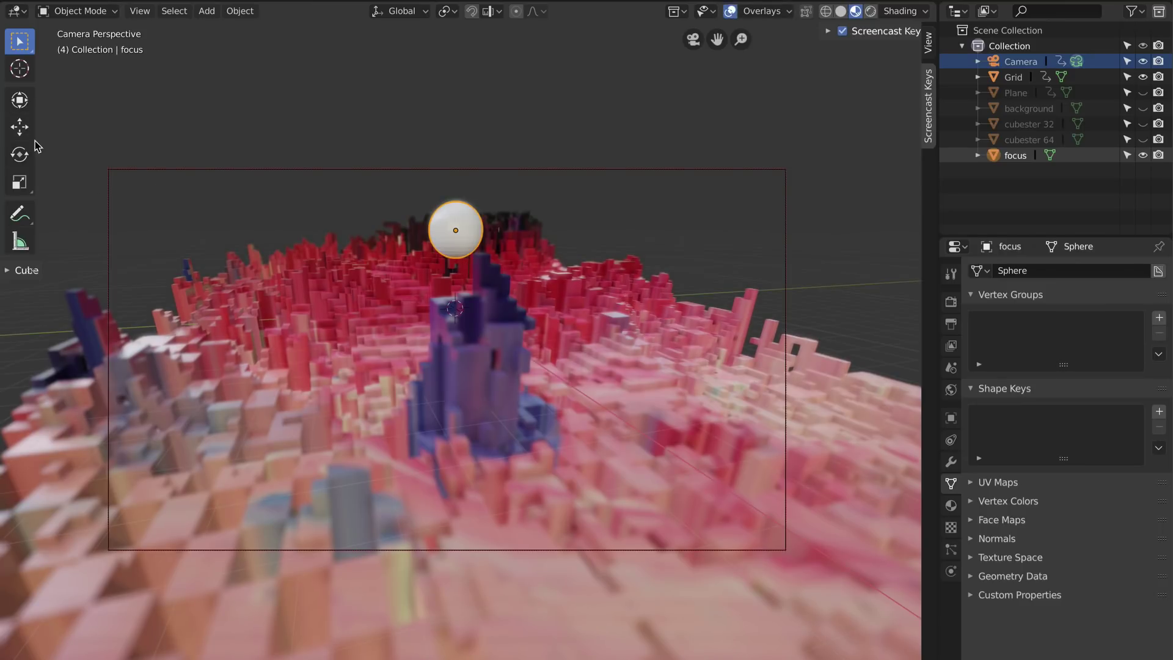
pyautogui.click(20, 127)
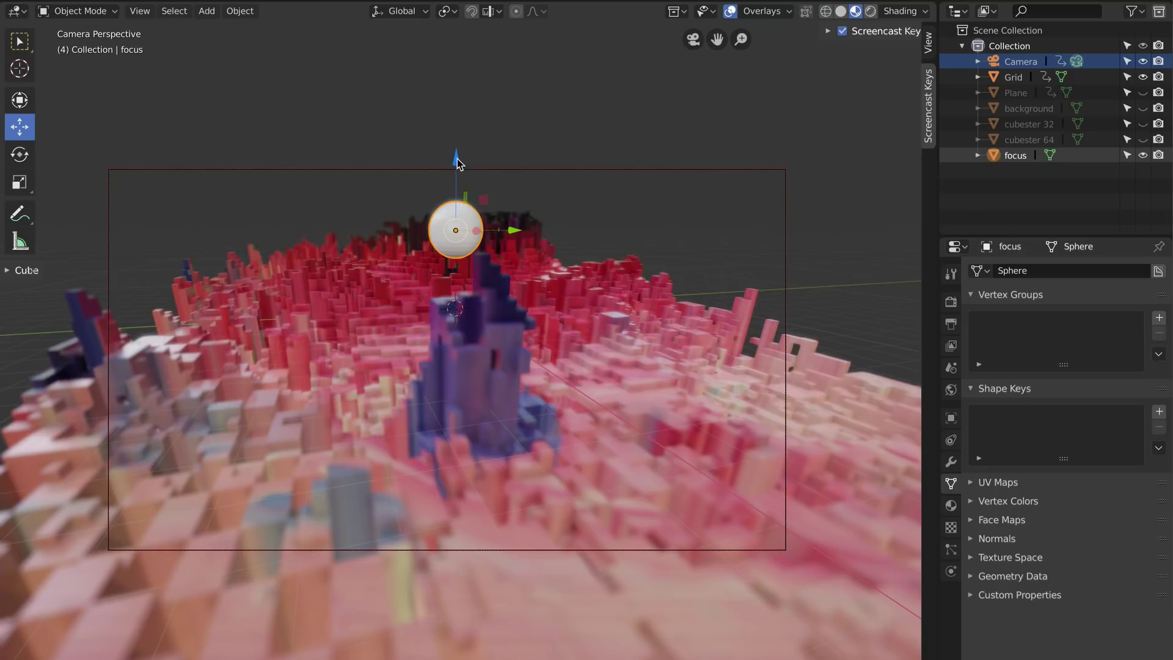
# Move the focus sphere down and toward the camera so it sits beside the blue tower
pyautogui.moveTo(457, 158); pyautogui.dragTo(470, 245)
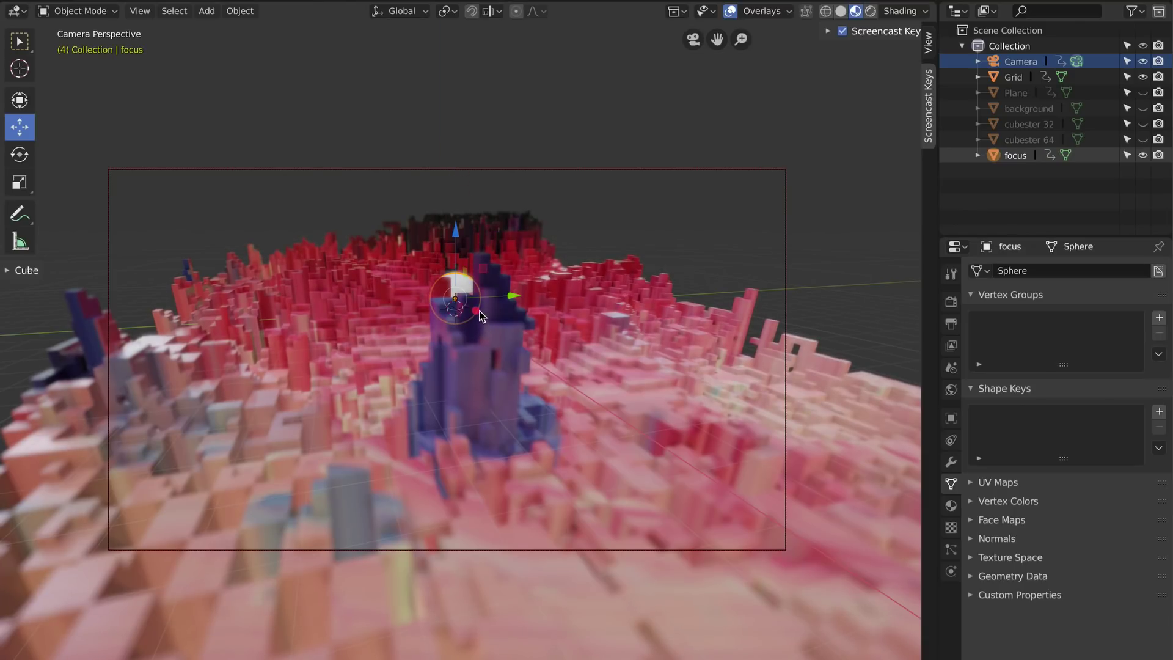
pyautogui.moveTo(479, 314); pyautogui.dragTo(538, 368)
pyautogui.moveTo(644, 365); pyautogui.dragTo(612, 370)
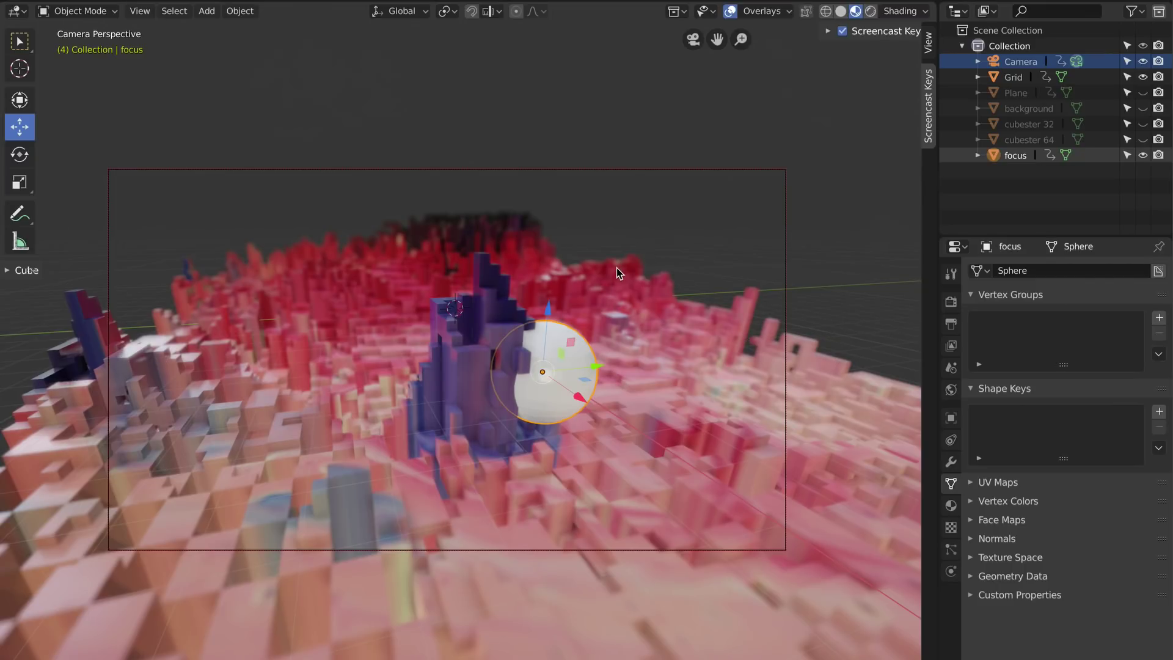
# Fine-tune the focus sphere's position slightly in front of the blue tower and hide it in the viewport
pyautogui.scroll(2, 617, 270)
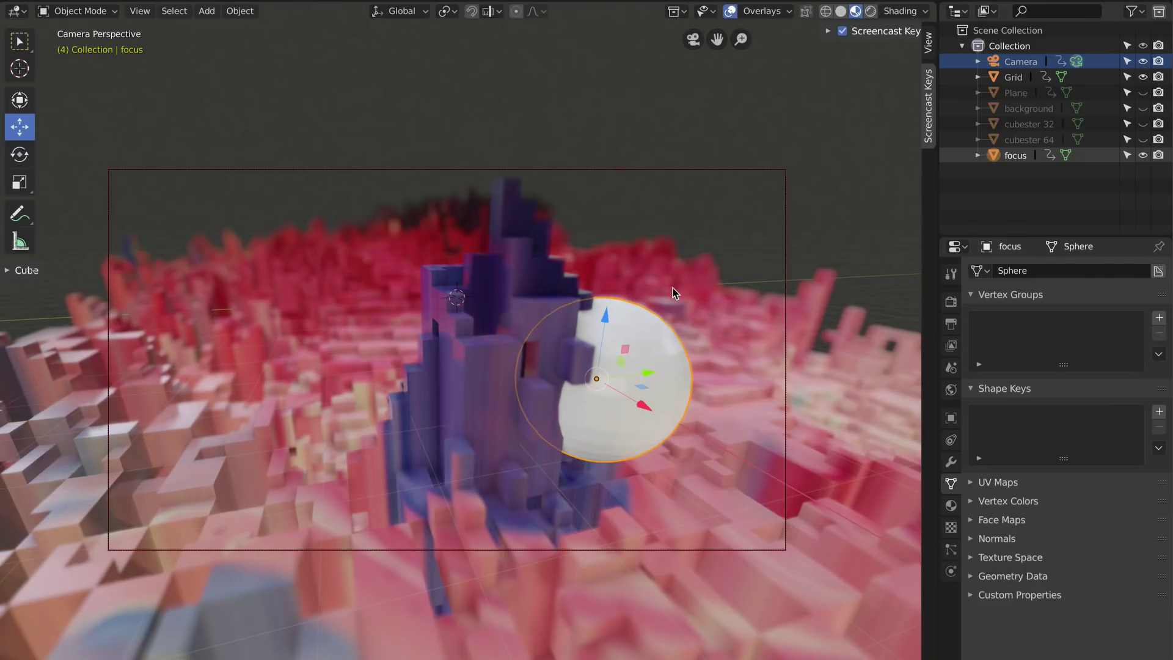
pyautogui.moveTo(642, 409); pyautogui.dragTo(643, 441)
pyautogui.scroll(-3, 568, 395)
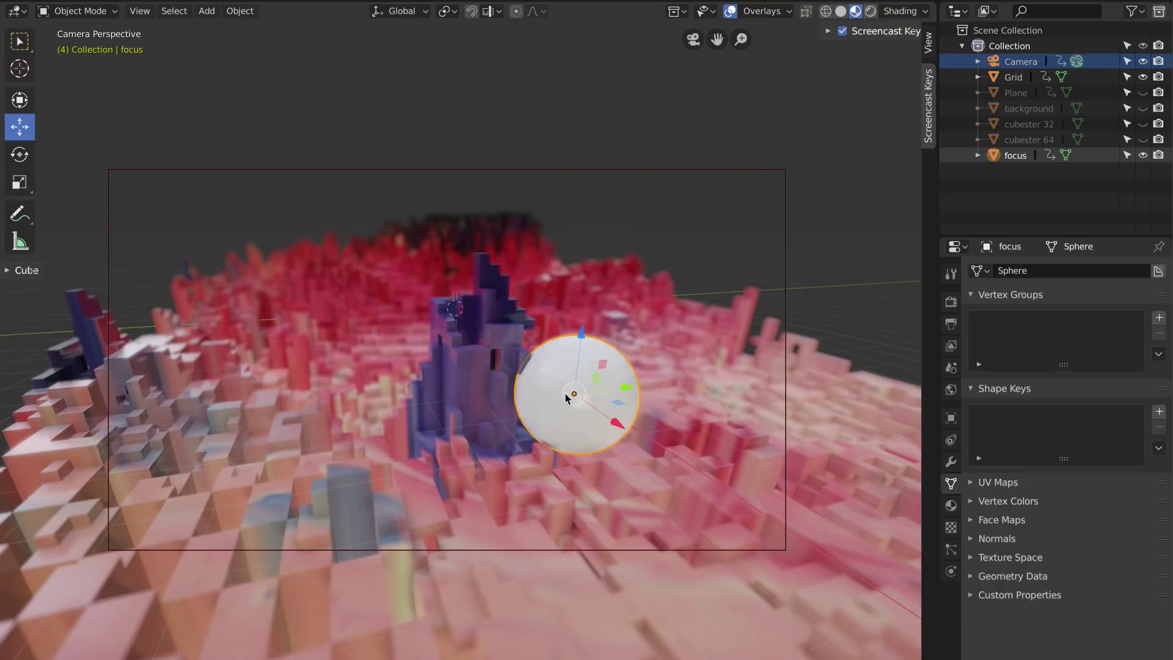
pyautogui.moveTo(564, 392); pyautogui.dragTo(555, 400, button='middle')
pyautogui.hotkey('ctrl', 'z')
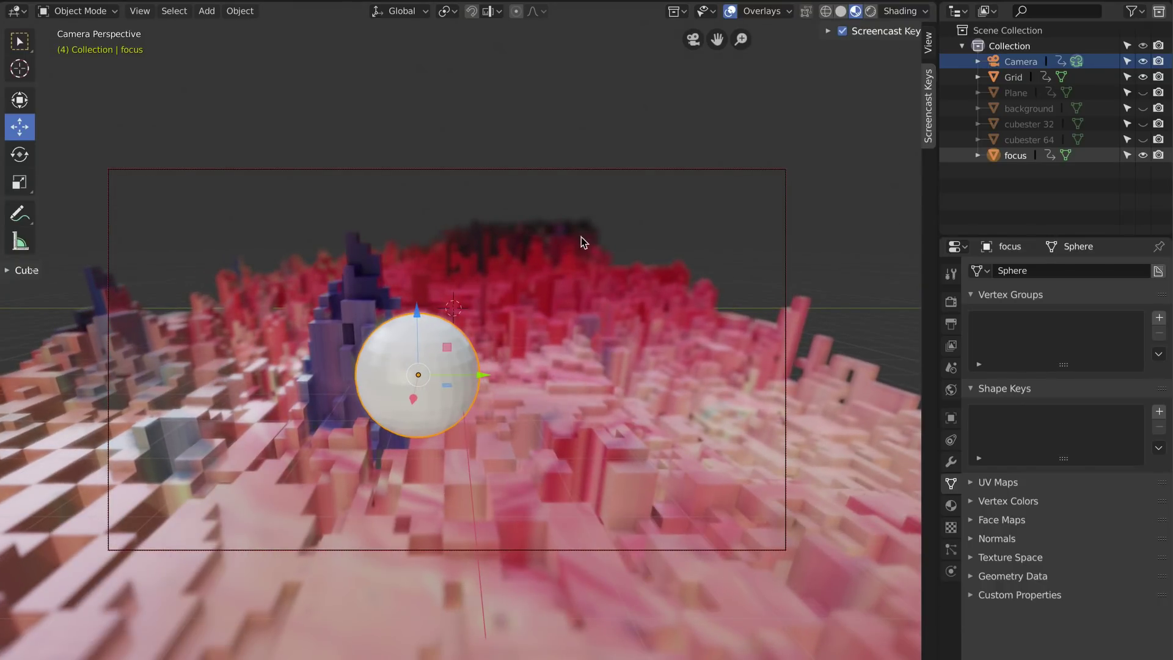
pyautogui.click(1143, 155)
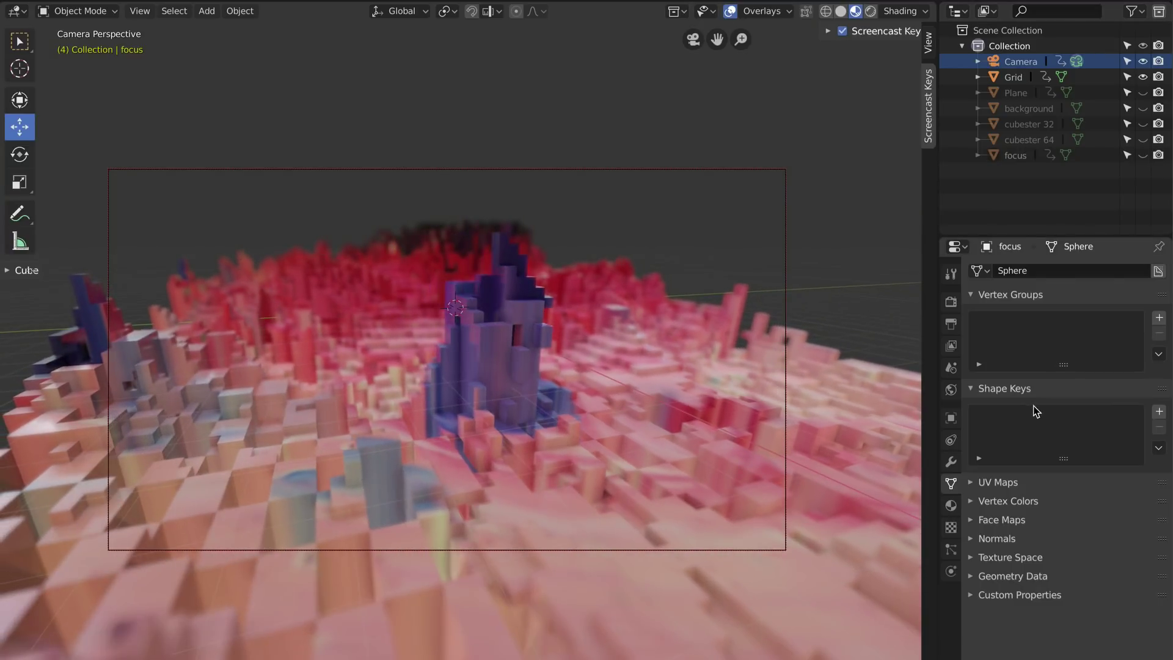
# Select the camera and set its aperture F-stop to 1
pyautogui.click(1021, 61)
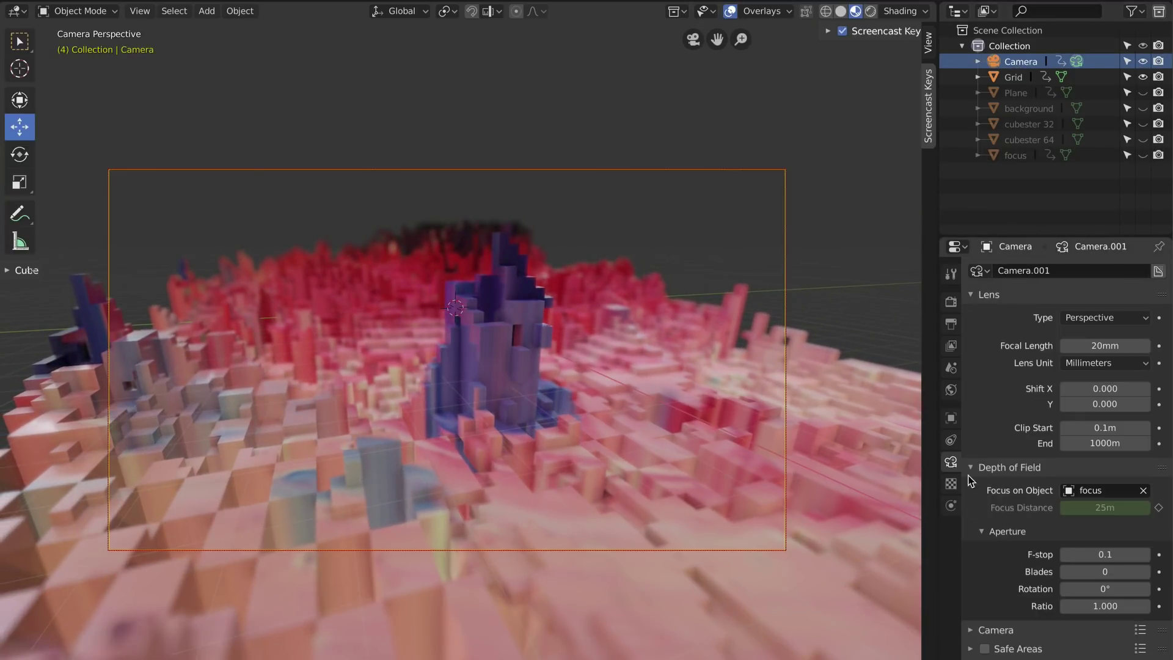
pyautogui.click(1121, 553)
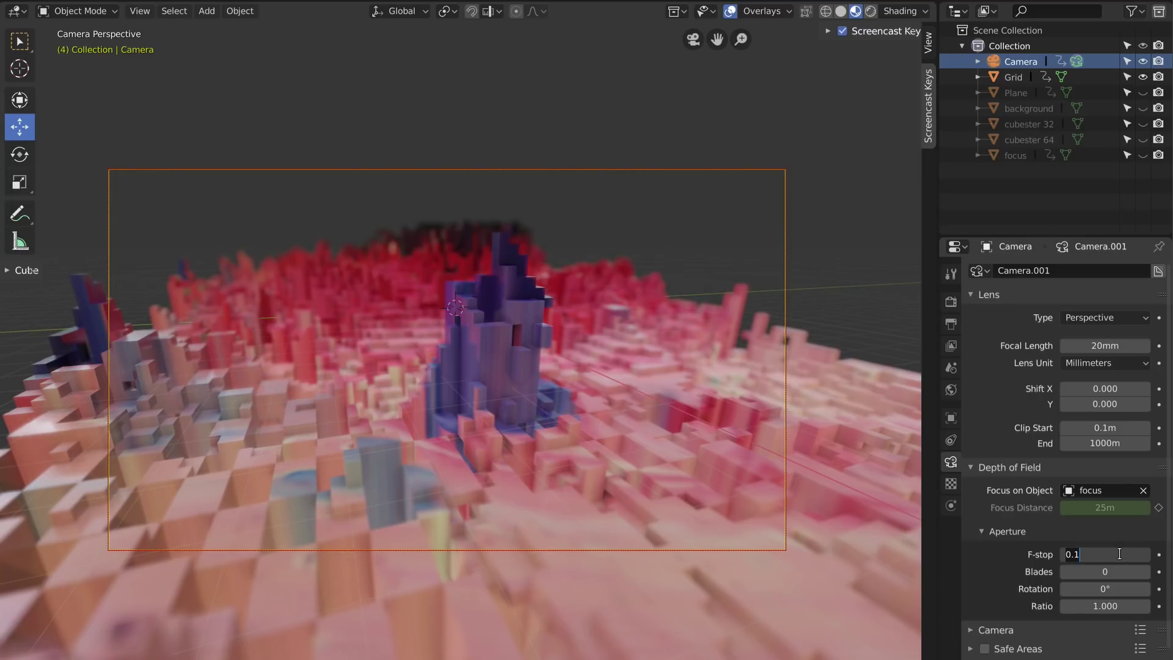
pyautogui.write('1')
pyautogui.press('Return')
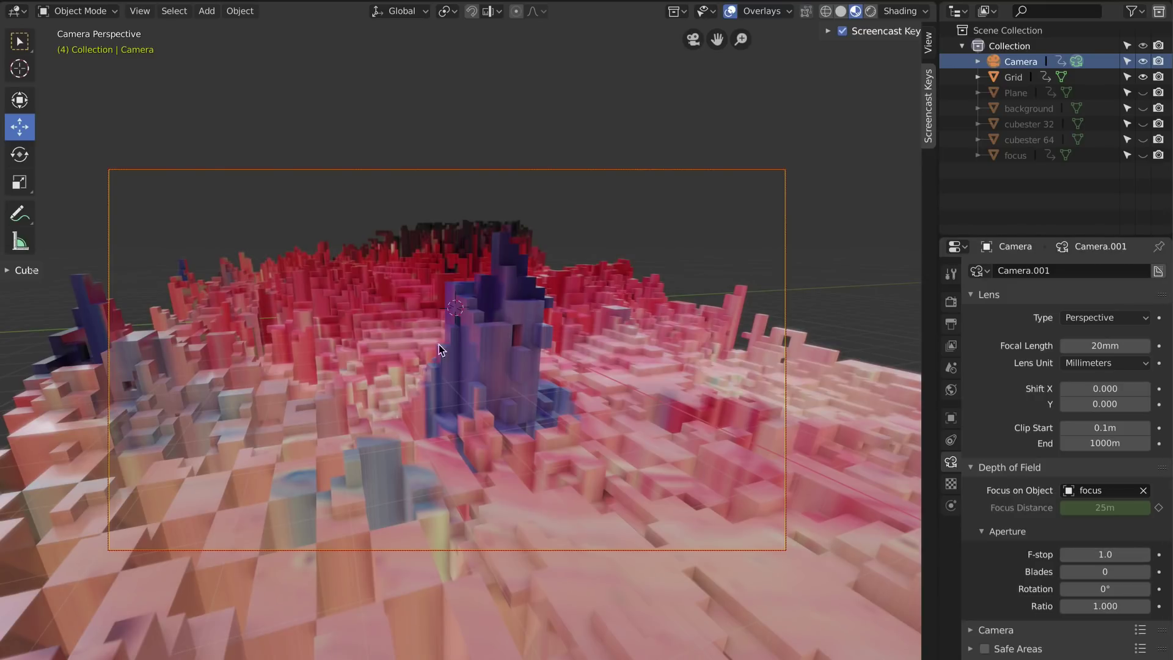
# Set the camera's aperture F-stop to 0.1 to strengthen the depth of field blur
pyautogui.click(1103, 549)
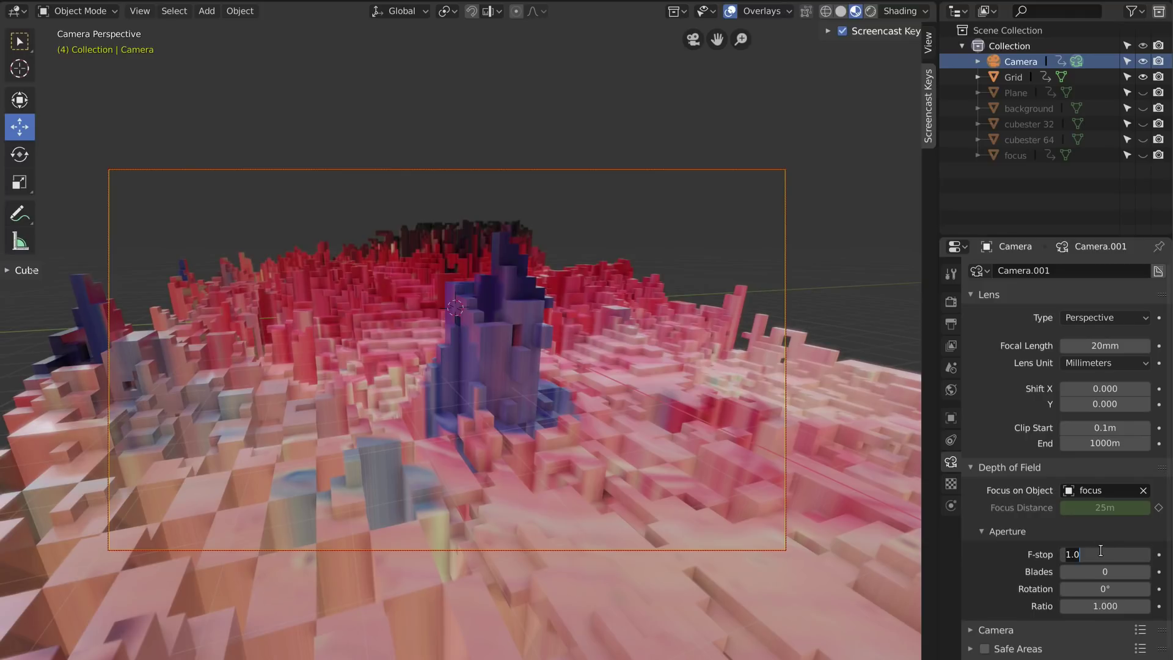
pyautogui.write('.1')
pyautogui.press('Return')
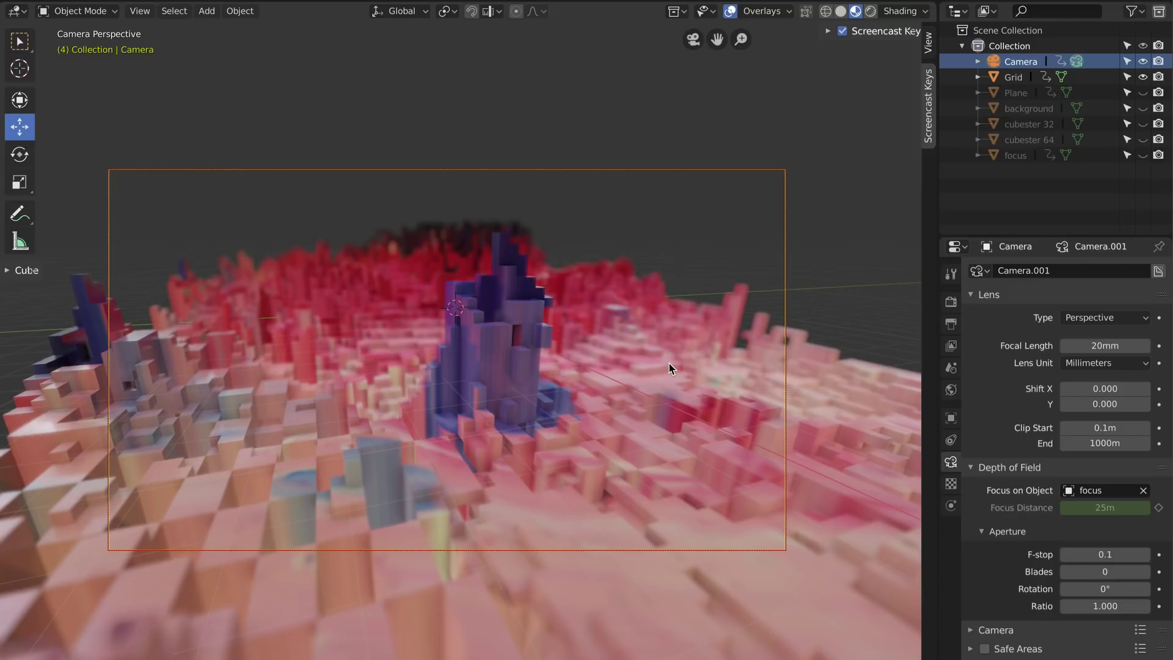
pyautogui.moveTo(668, 363); pyautogui.dragTo(648, 364, button='middle')
pyautogui.click(1114, 554)
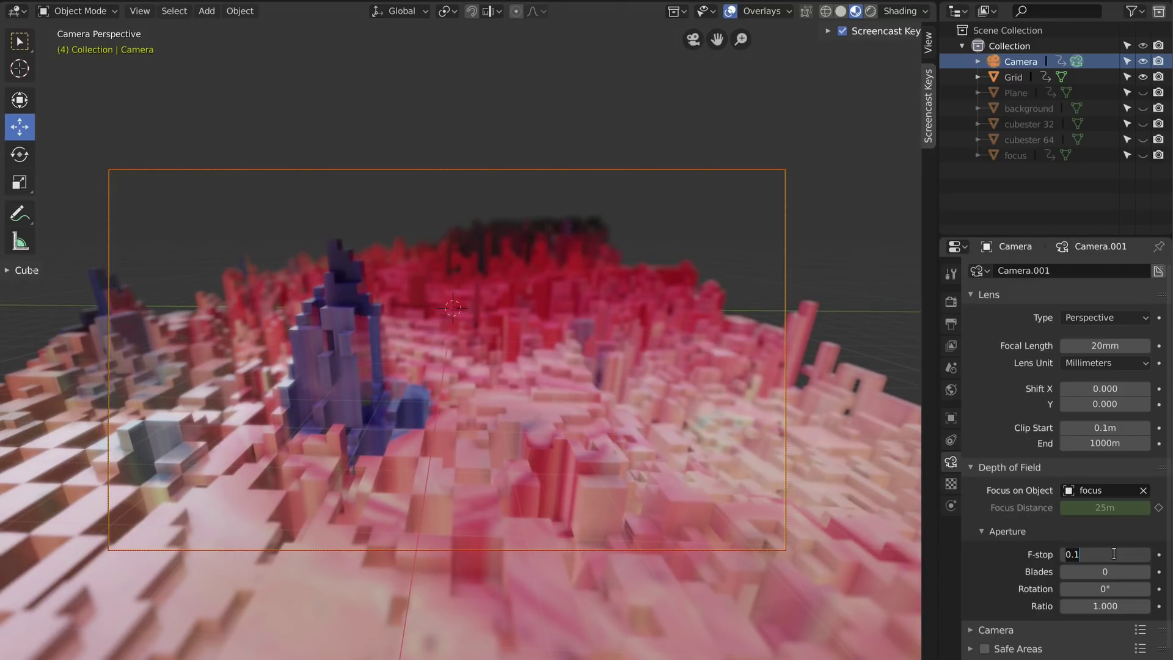
# Turn off Depth of Field, Screen Space Reflections, Bloom and Ambient Occlusion in the scene's render settings
pyautogui.click(951, 301)
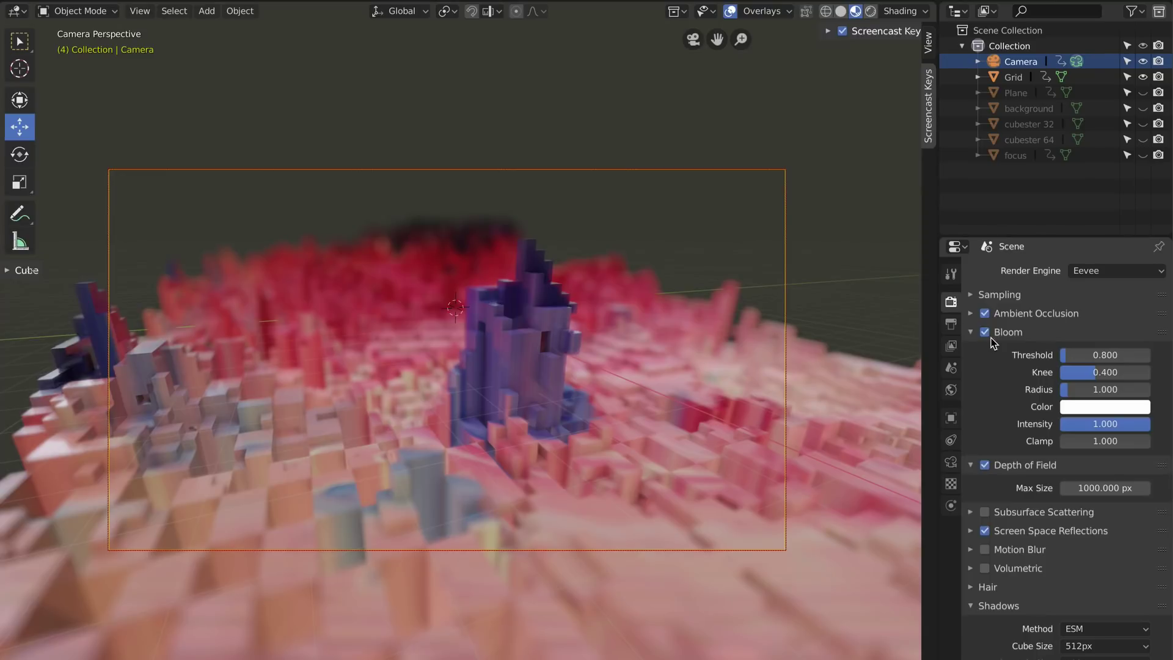
pyautogui.click(986, 467)
pyautogui.click(985, 530)
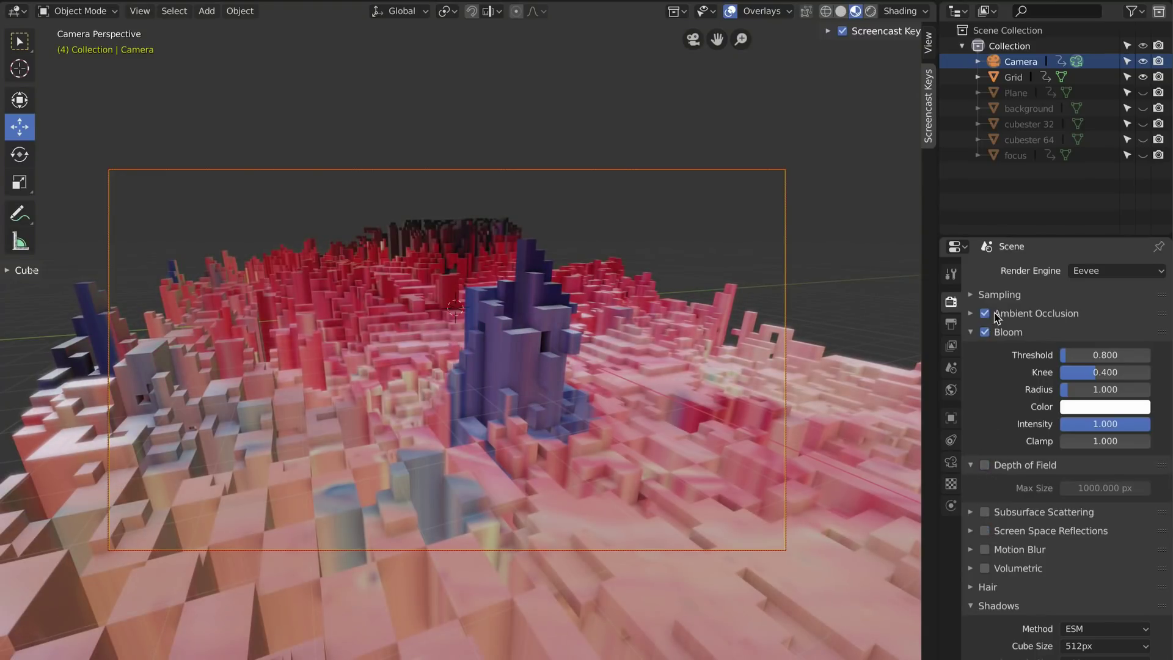
pyautogui.click(985, 332)
pyautogui.hotkey('ctrl', 'z')
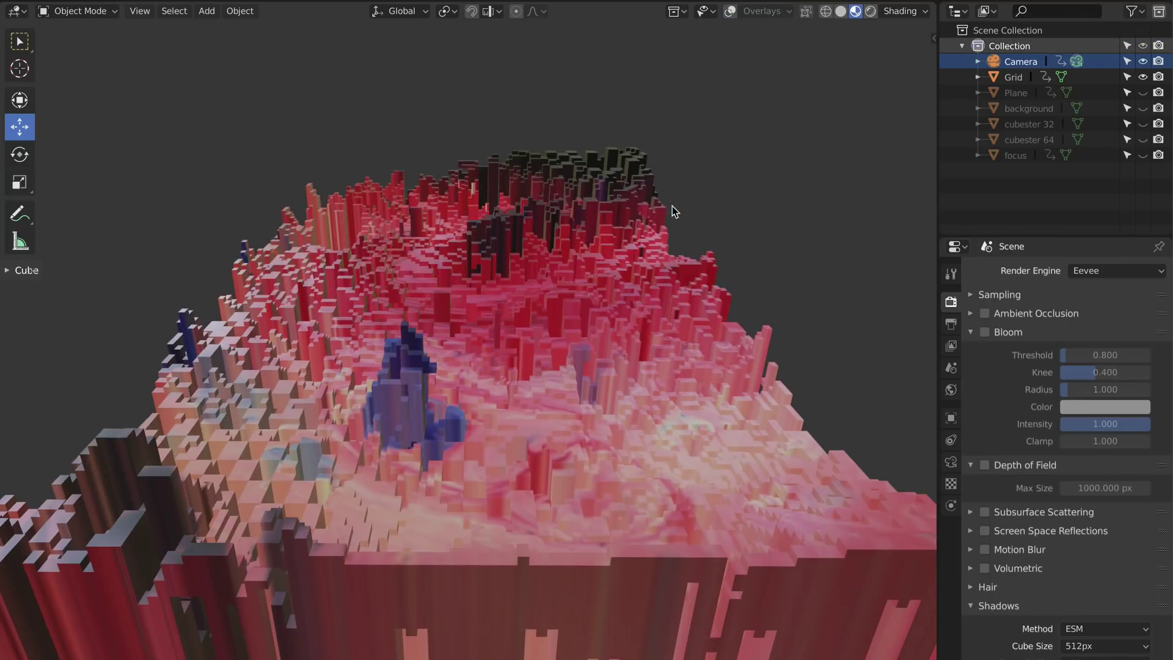
# Add a mesh plane about 9.7 m above the origin, over the block terrain, and display its transform values
pyautogui.scroll(-2, 652, 228)
pyautogui.moveTo(652, 228); pyautogui.dragTo(591, 261, button='middle')
pyautogui.scroll(-3, 592, 262)
pyautogui.click(206, 10)
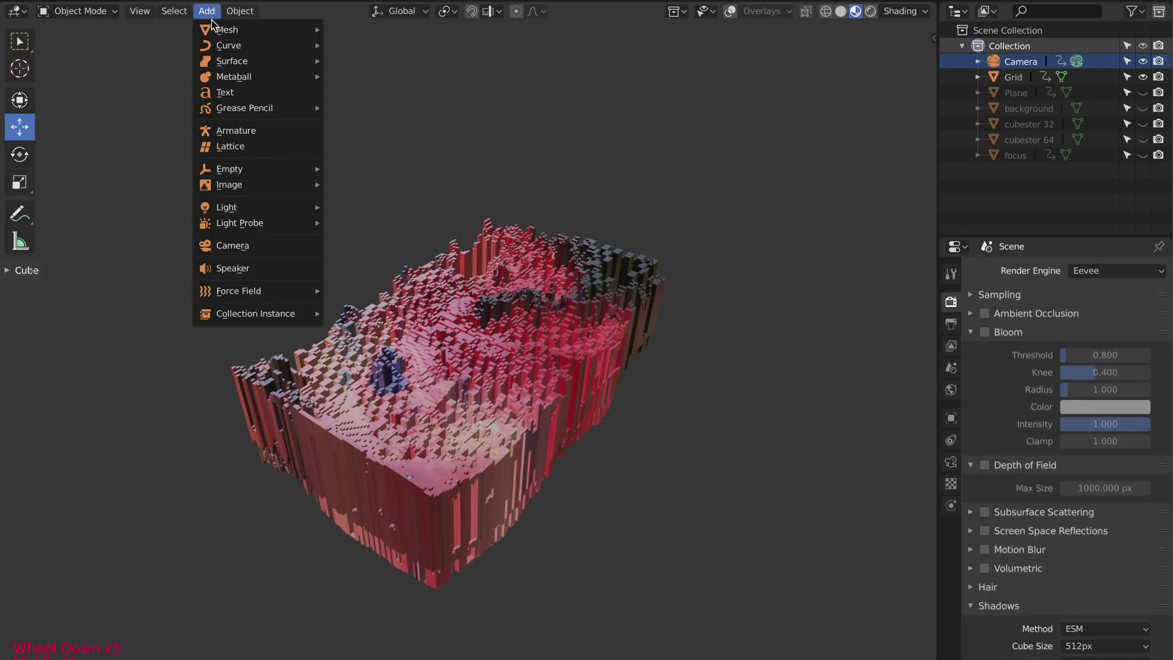
pyautogui.moveTo(217, 32)
pyautogui.click(391, 29)
pyautogui.press('n')
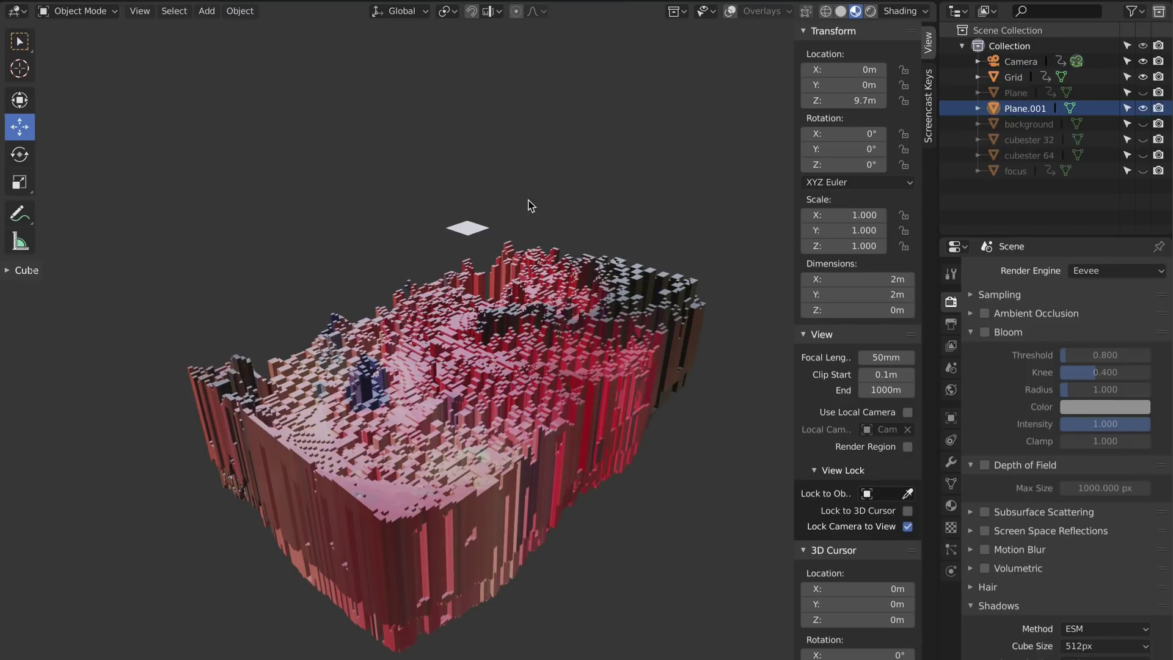
# Scale the plane above the terrain to about 14.62 in X and 9.58 in Y
pyautogui.moveTo(548, 191); pyautogui.dragTo(537, 192, button='middle')
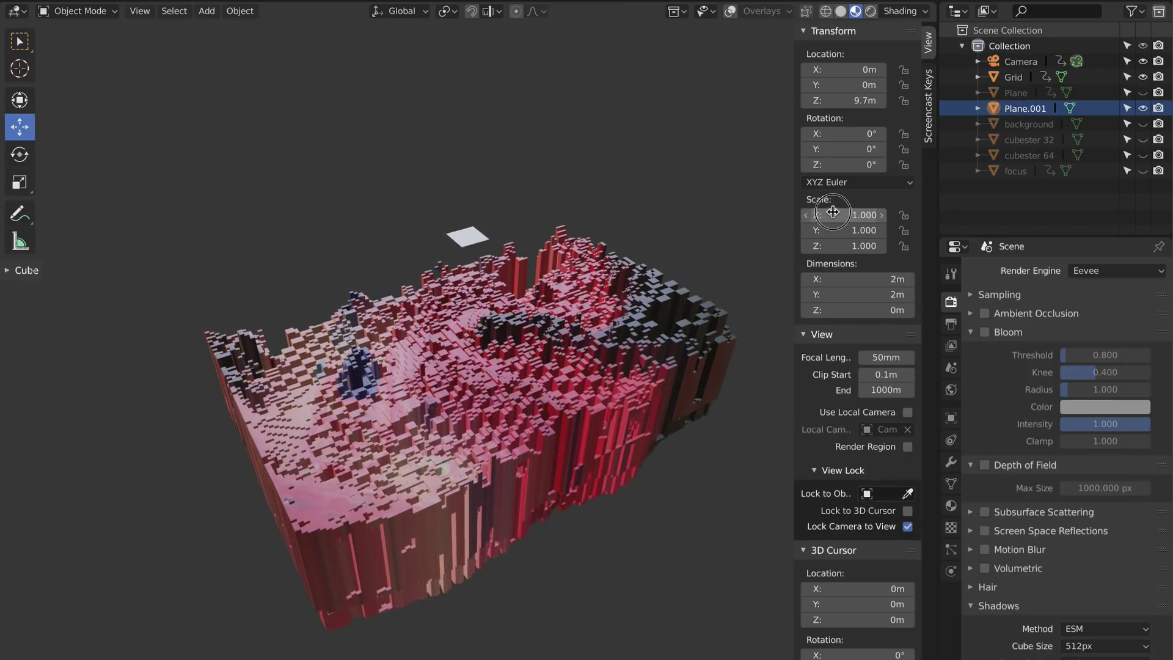
pyautogui.moveTo(850, 215); pyautogui.dragTo(903, 230)
pyautogui.moveTo(241, 192); pyautogui.dragTo(384, 182, button='middle')
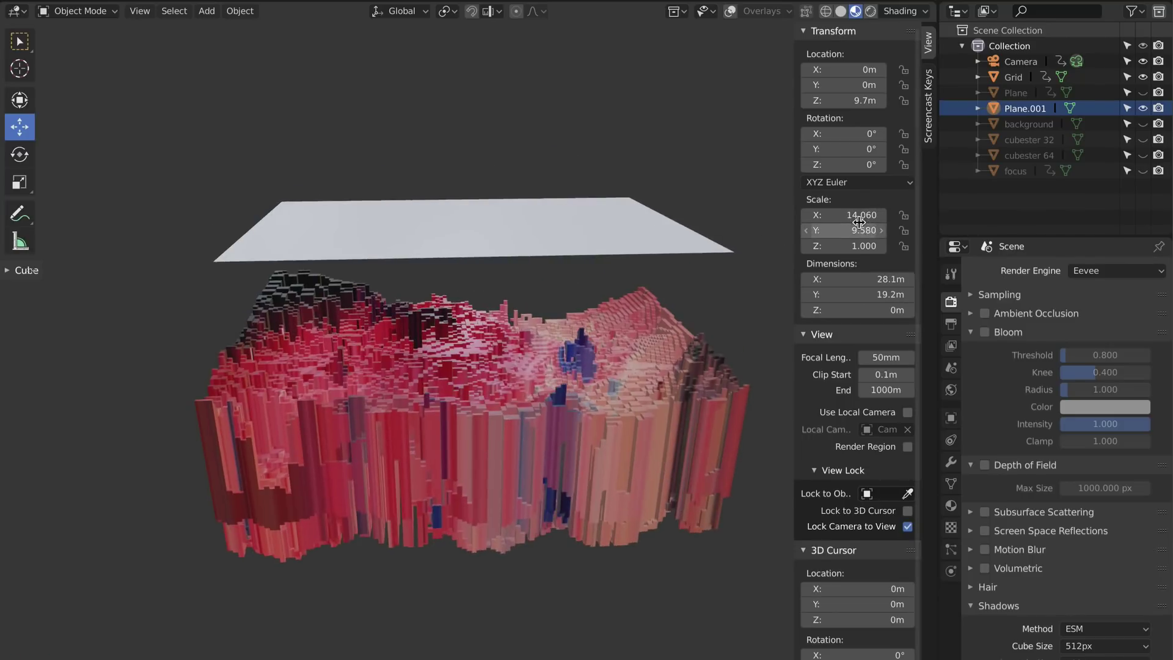
pyautogui.moveTo(858, 217); pyautogui.dragTo(863, 217)
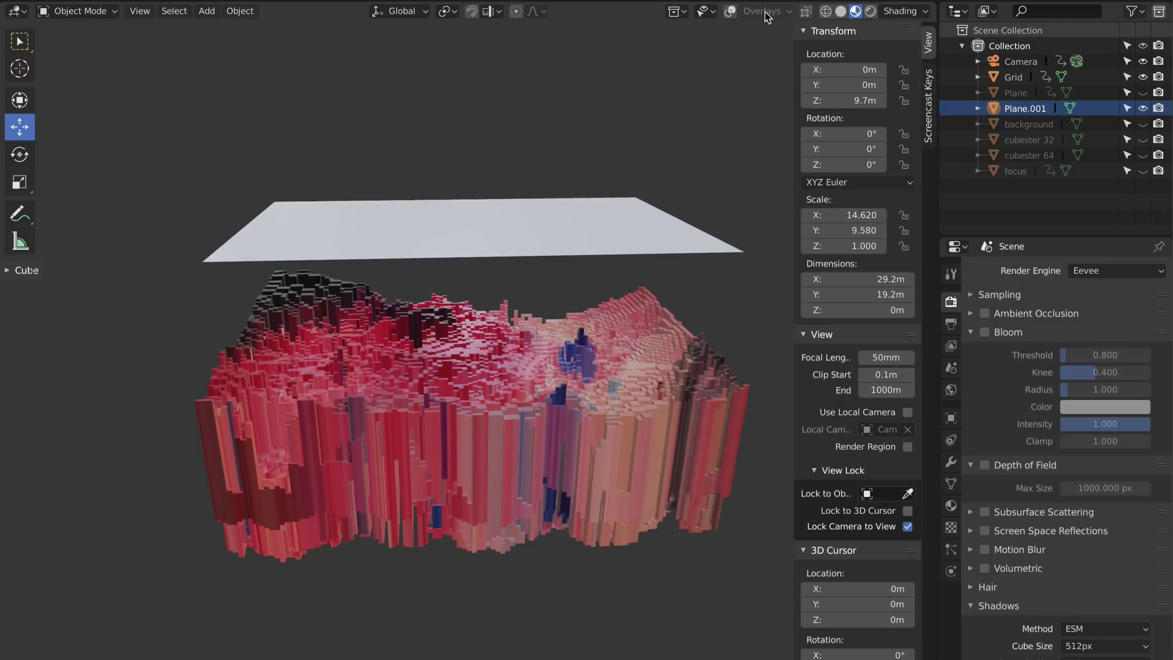
# Turn on the viewport overlays, set the plane's scale to 15.9 in X and 10.2 in Y, and hide the transform values
pyautogui.click(730, 11)
pyautogui.click(645, 39)
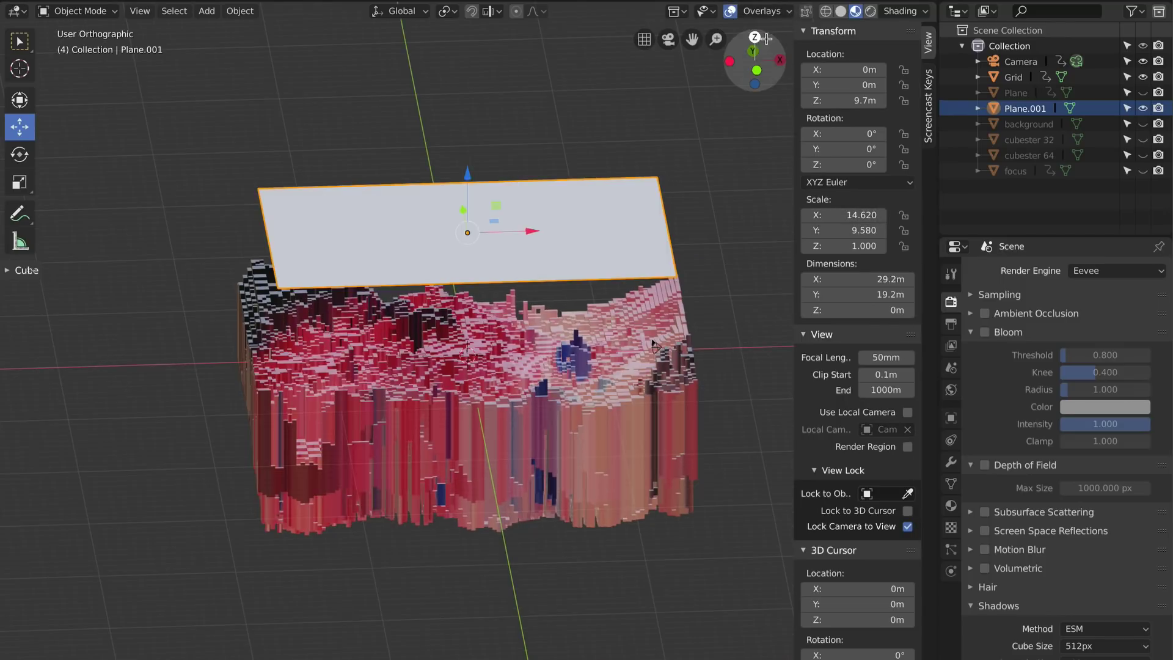
pyautogui.click(758, 38)
pyautogui.moveTo(843, 217); pyautogui.dragTo(864, 230)
pyautogui.moveTo(516, 392); pyautogui.dragTo(352, 327, button='middle')
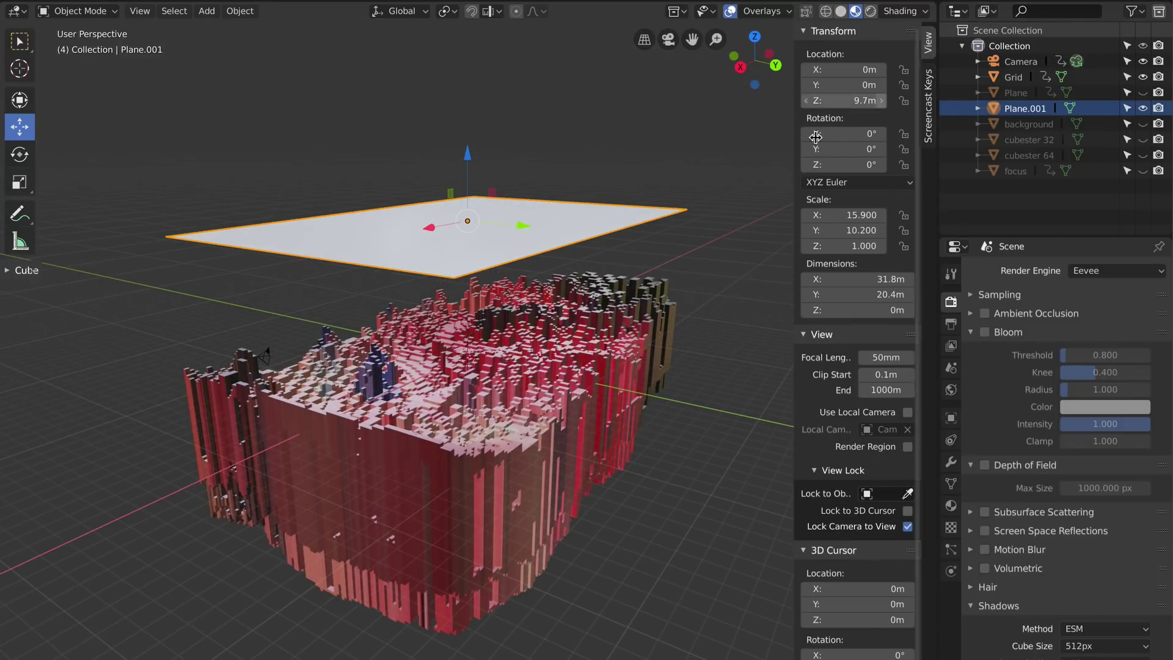
pyautogui.moveTo(795, 152); pyautogui.dragTo(856, 174)
pyautogui.moveTo(830, 213); pyautogui.dragTo(835, 206, button='middle')
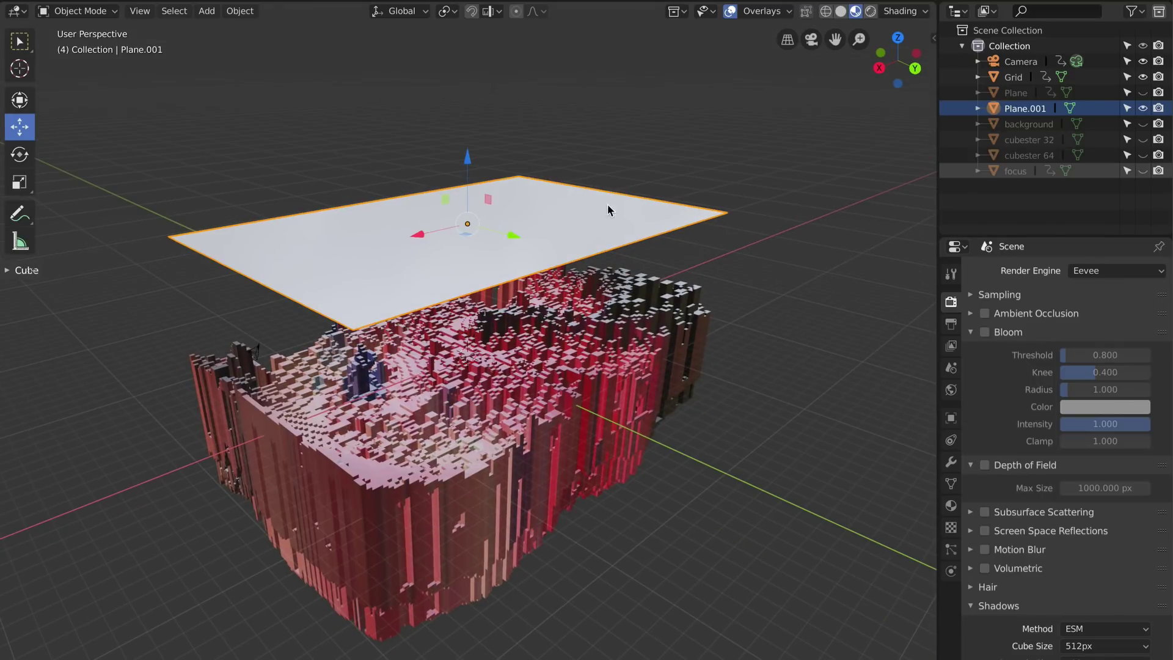
# Assign the existing Material.001 to the plane and review its surface settings
pyautogui.moveTo(537, 248); pyautogui.dragTo(636, 239, button='middle')
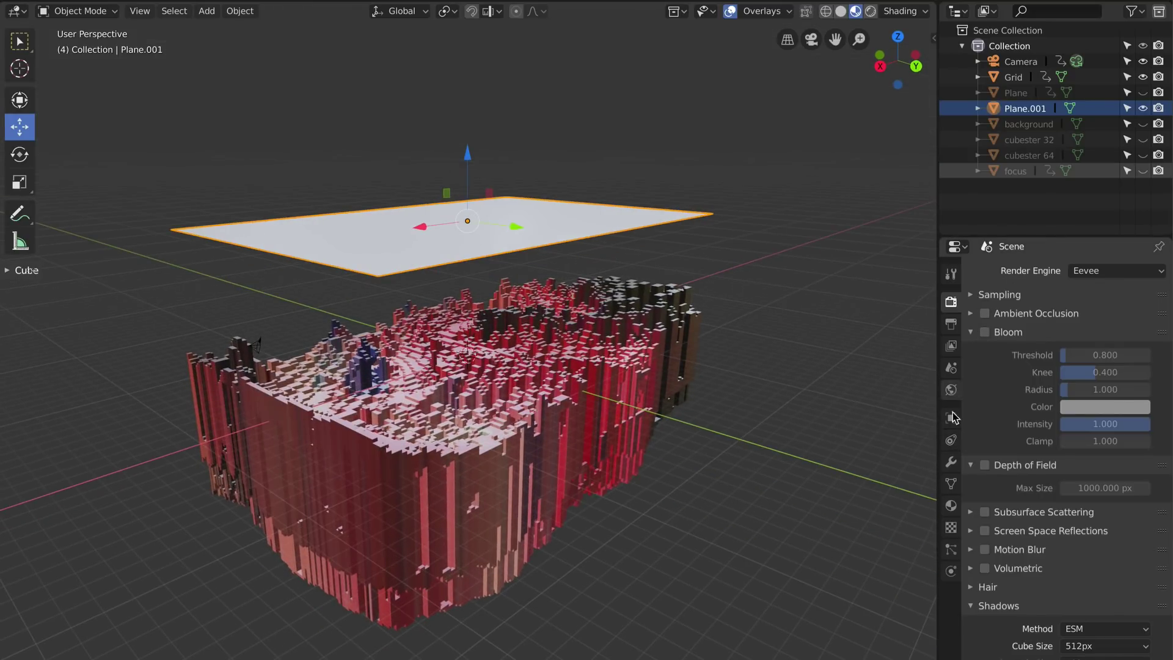
pyautogui.click(951, 506)
pyautogui.click(980, 337)
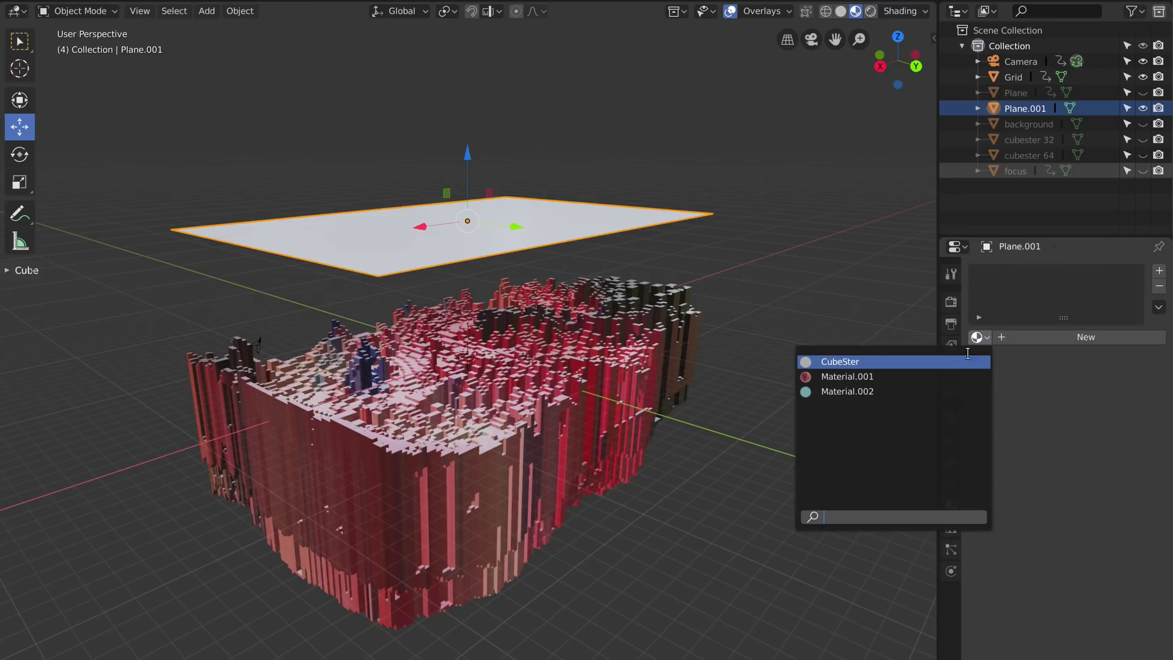
pyautogui.click(931, 376)
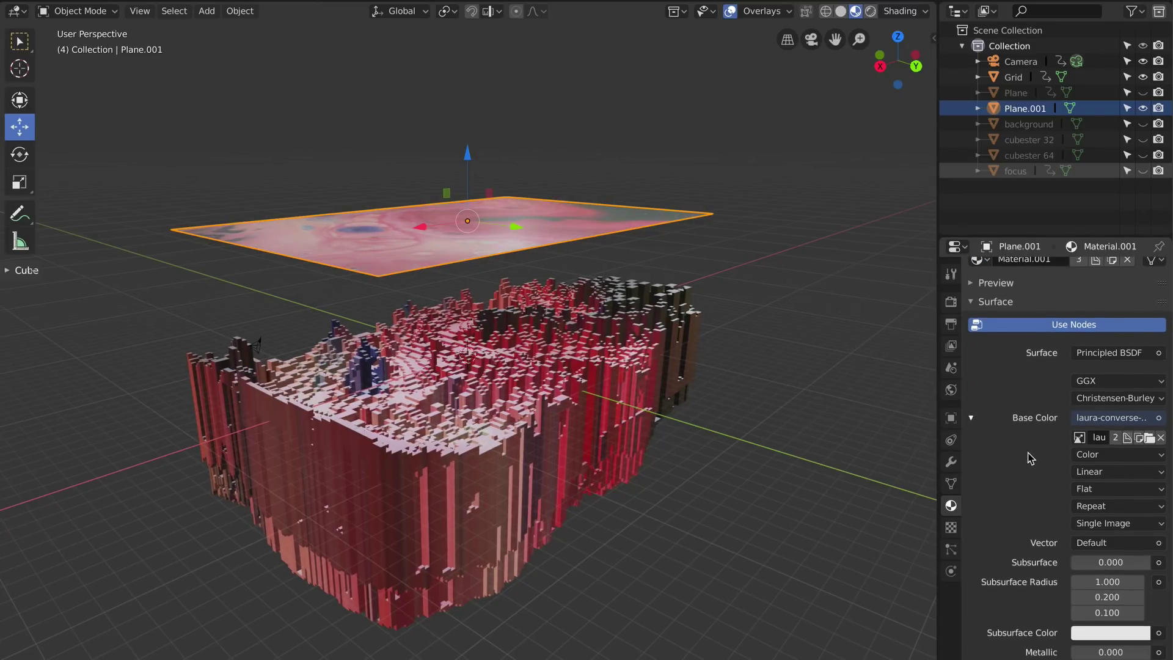
pyautogui.scroll(-6, 1031, 458)
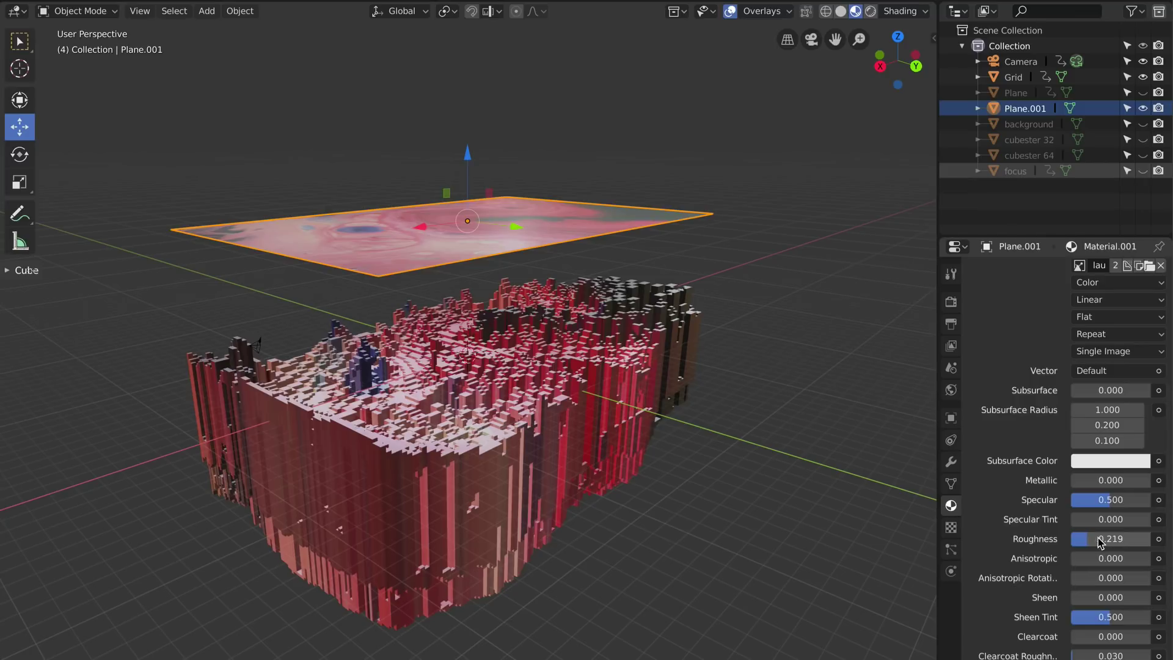
pyautogui.scroll(3, 989, 461)
# Subdivide the plane's mesh in Edit Mode, raise the number of cuts, and return to Object Mode
pyautogui.moveTo(658, 342); pyautogui.dragTo(600, 306, button='middle')
pyautogui.click(596, 292)
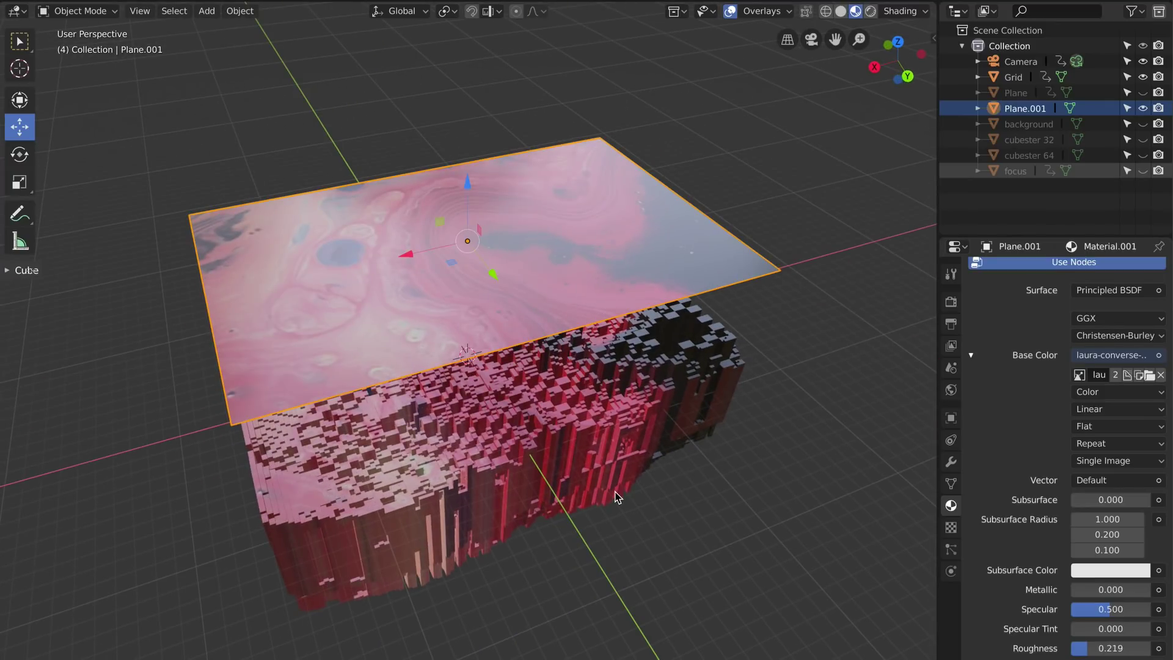
pyautogui.press('Tab')
pyautogui.rightClick(337, 286)
pyautogui.click(337, 286)
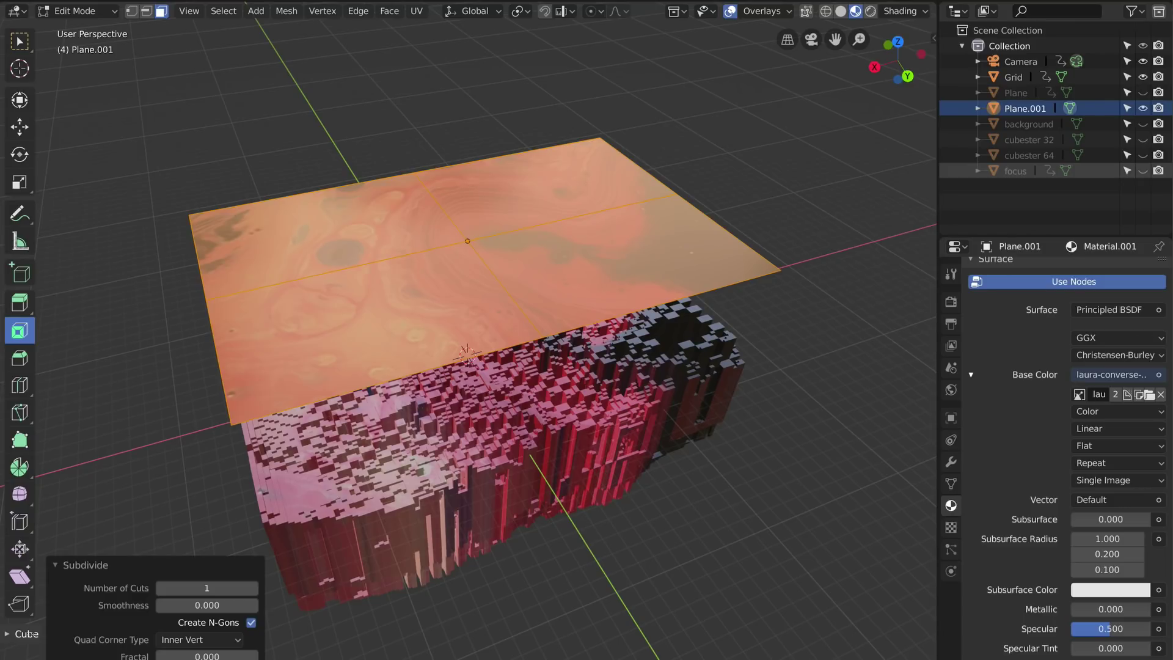
pyautogui.moveTo(250, 591); pyautogui.dragTo(305, 592)
pyautogui.press('Tab')
pyautogui.moveTo(515, 636); pyautogui.dragTo(460, 303, button='middle')
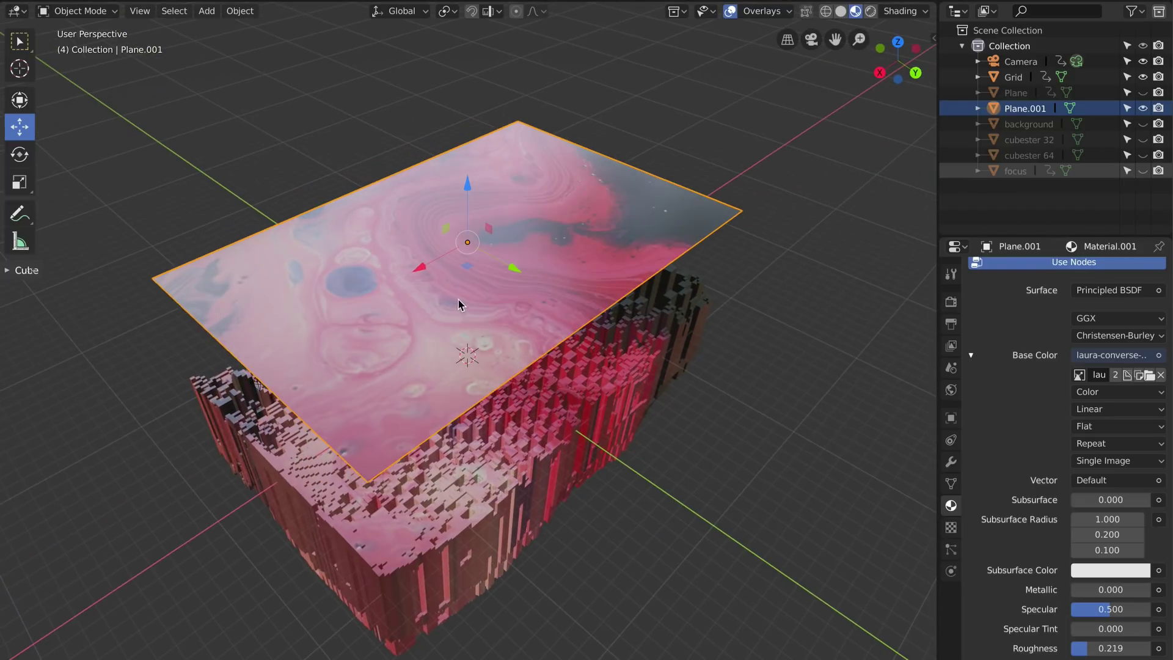
# Add a Subdivision Surface modifier to the plane, set to Simple with 2 viewport subdivisions
pyautogui.click(951, 462)
pyautogui.click(1067, 270)
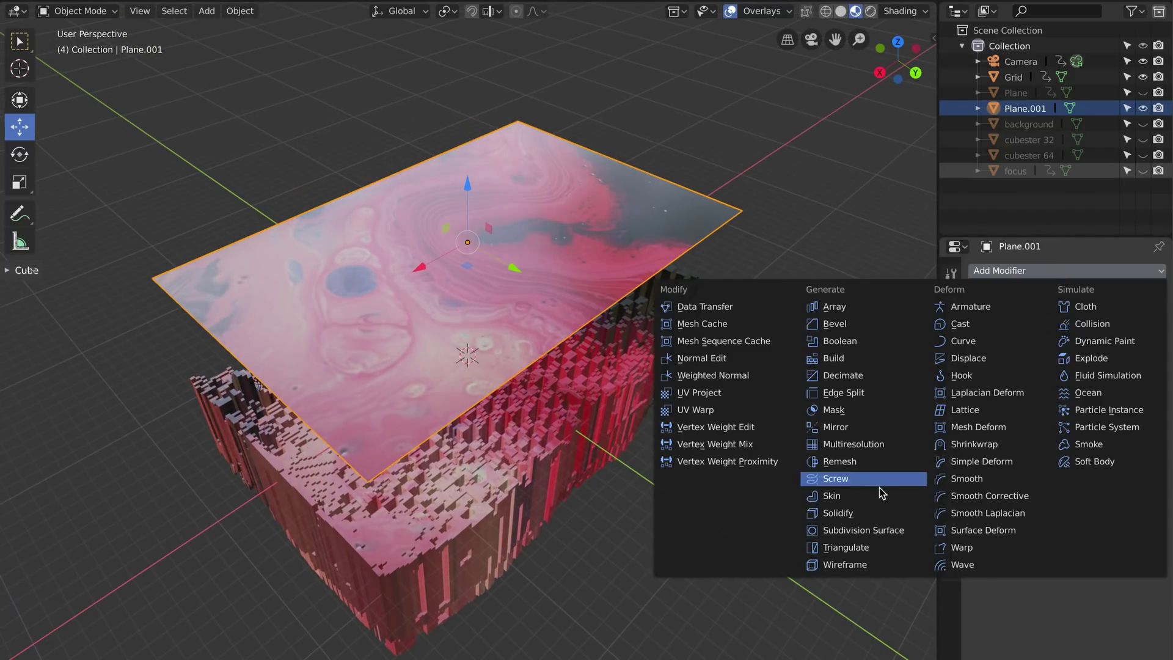
pyautogui.click(875, 533)
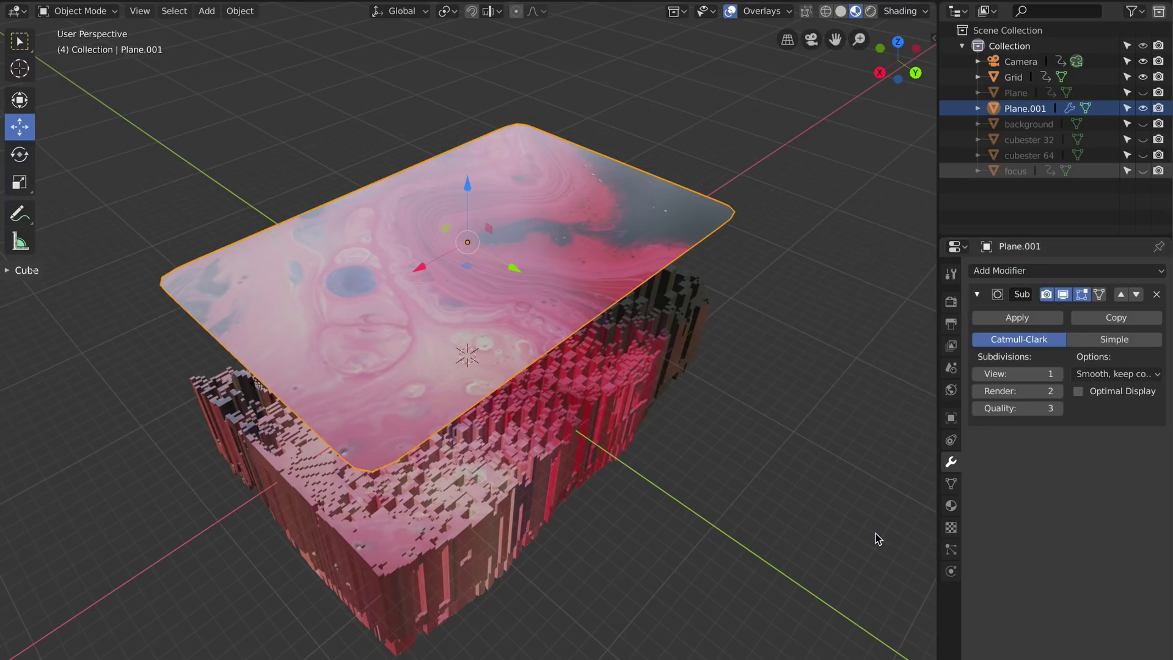
pyautogui.click(1135, 340)
pyautogui.click(1059, 374)
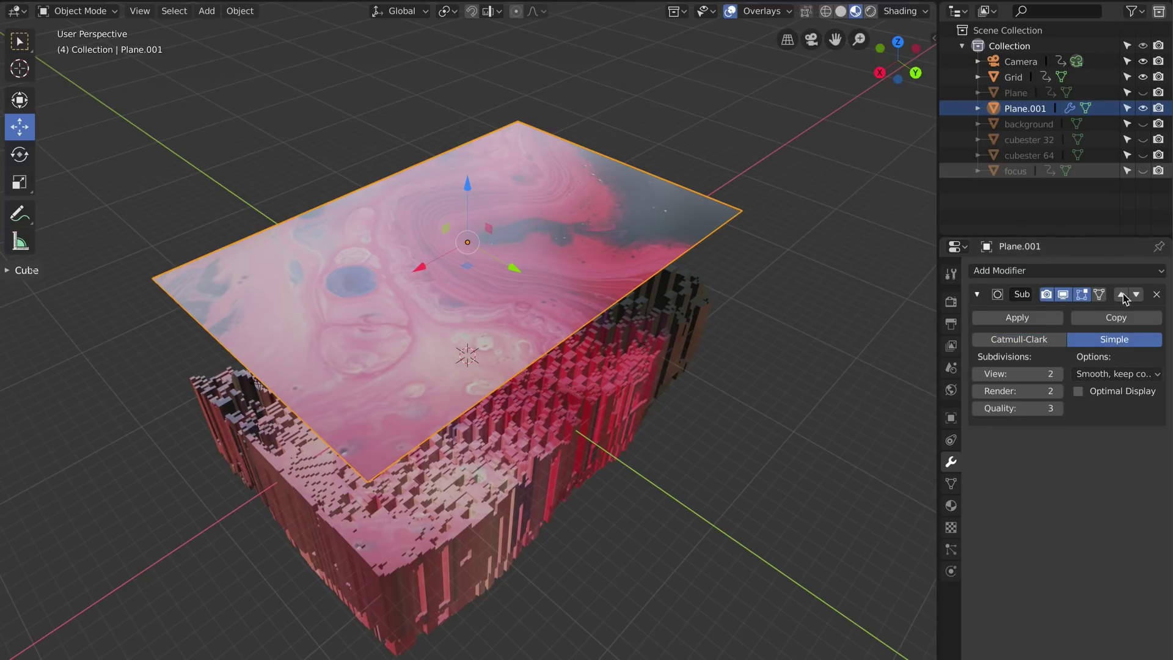
# Add a Displace modifier to the plane and create a new texture for it
pyautogui.click(1051, 273)
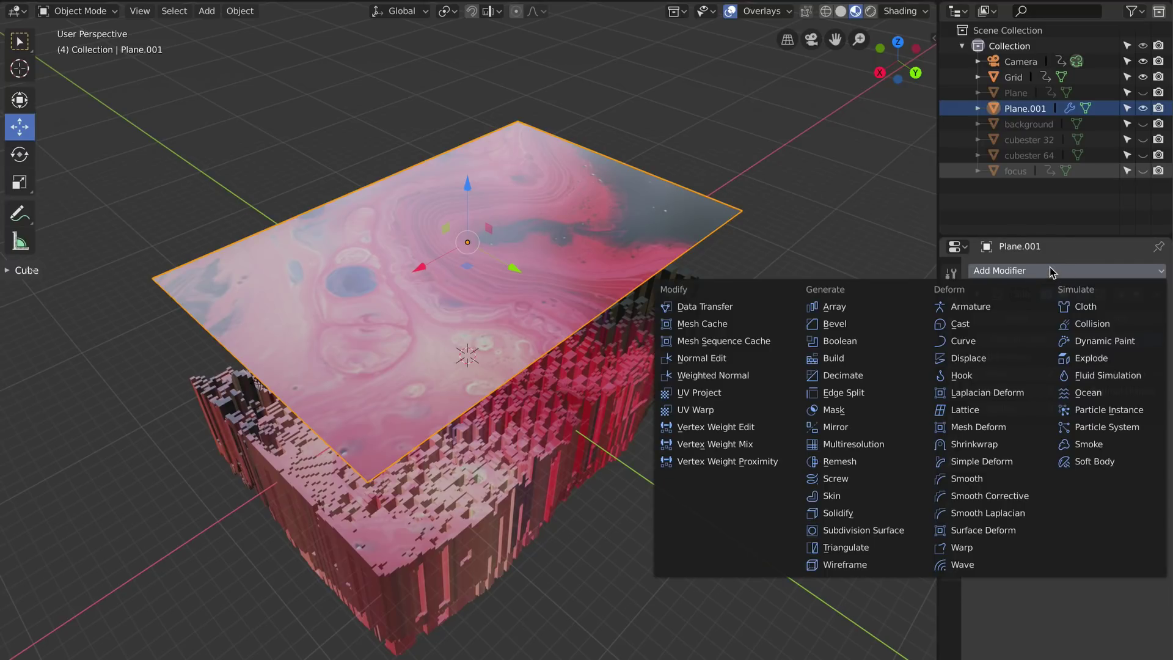
pyautogui.click(990, 360)
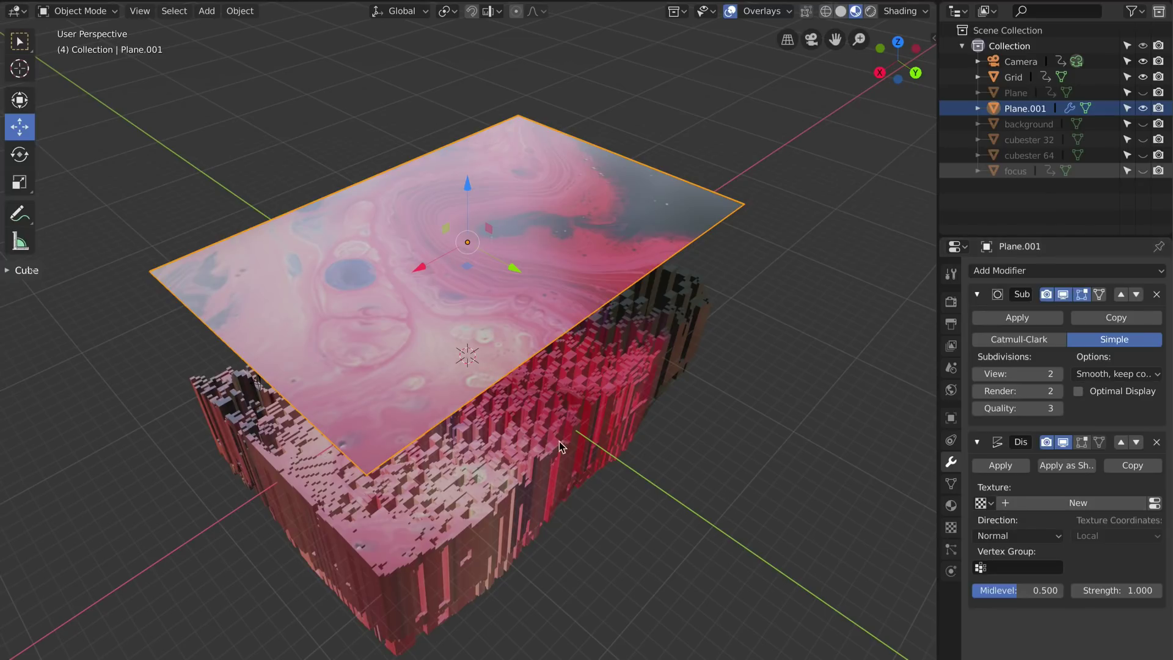
pyautogui.moveTo(463, 384); pyautogui.dragTo(446, 227, button='middle')
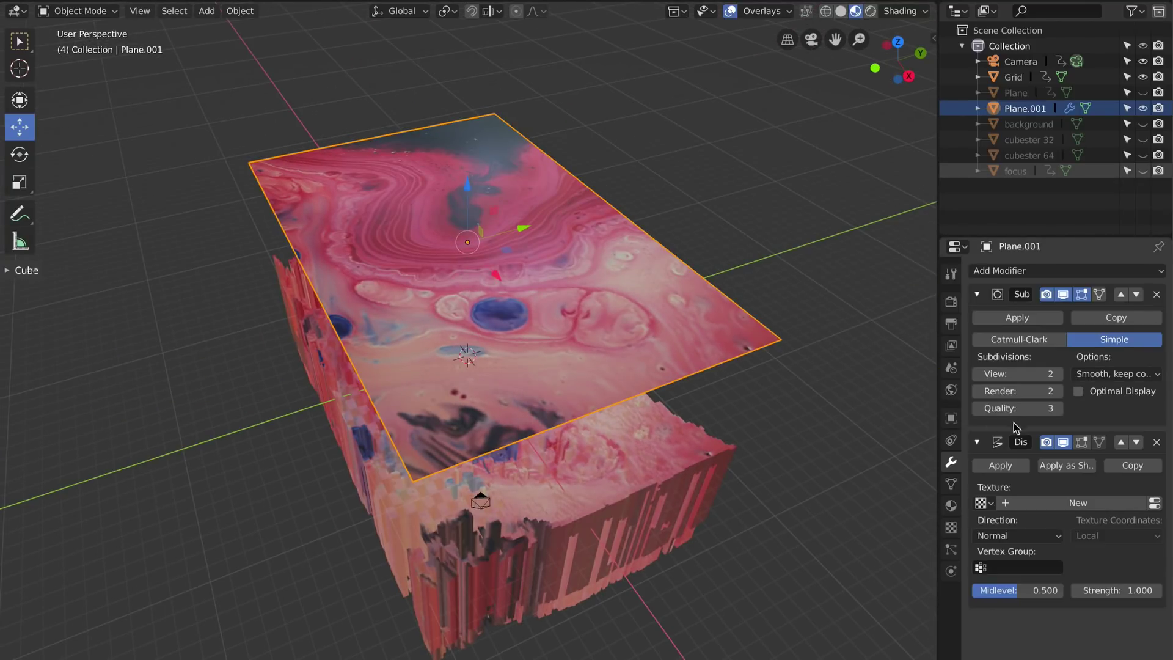
pyautogui.moveTo(644, 365); pyautogui.dragTo(652, 354, button='middle')
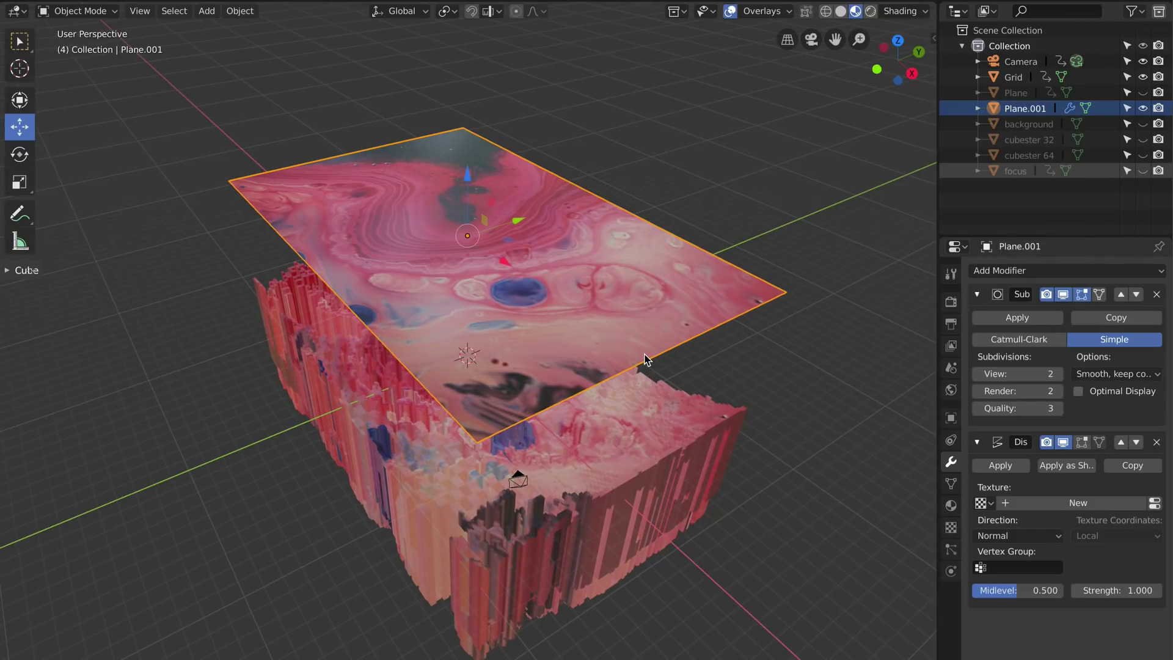
pyautogui.click(1025, 503)
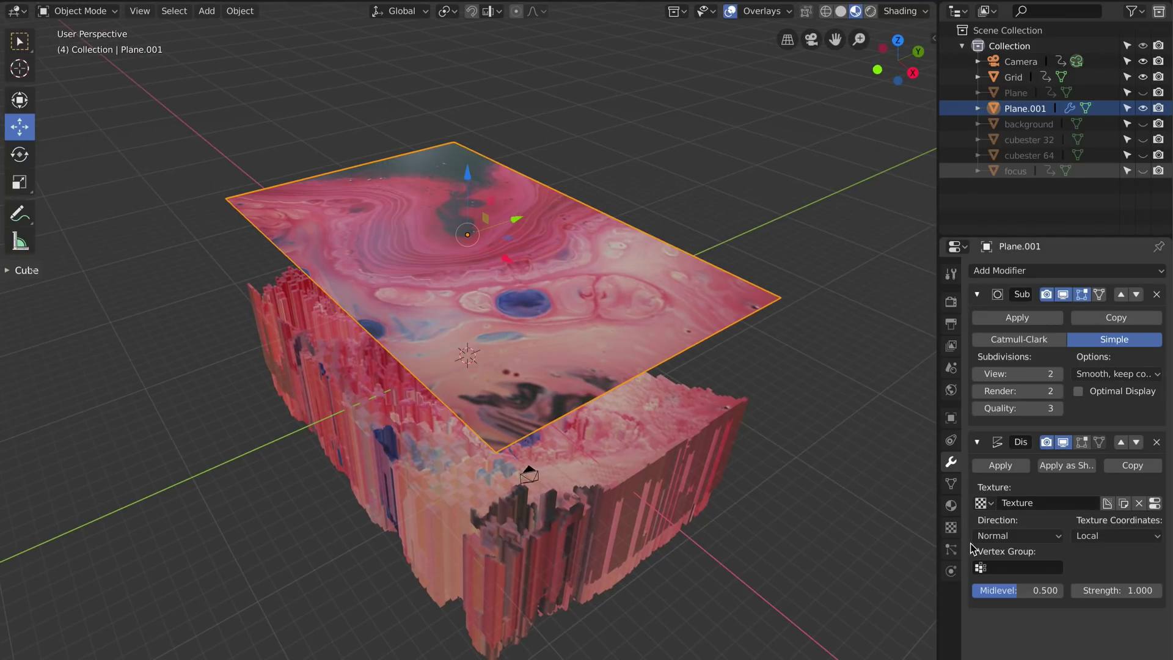
# Assign the existing Unsplash JPG image to the plane's displacement texture
pyautogui.click(951, 526)
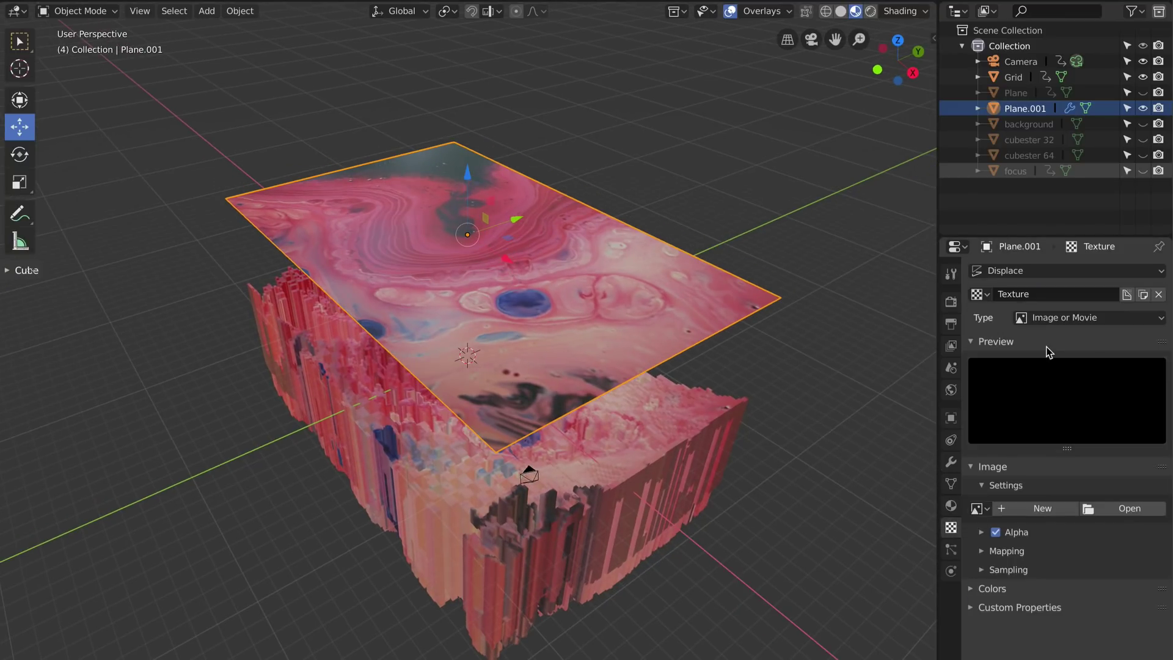
pyautogui.click(980, 508)
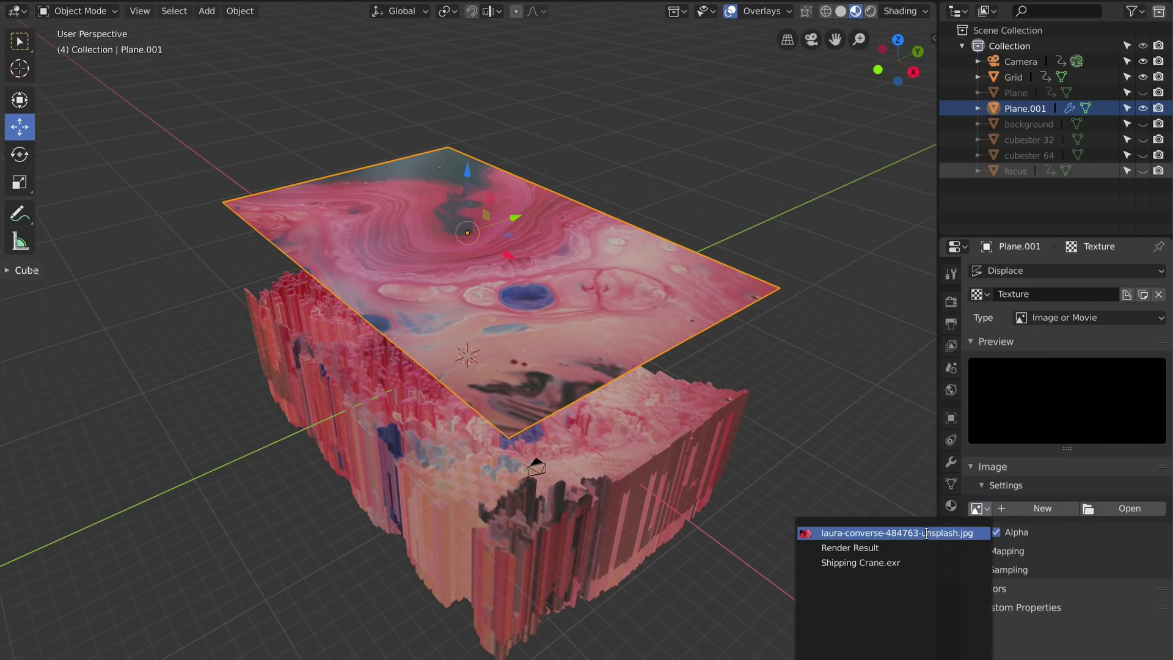
pyautogui.click(927, 534)
pyautogui.hotkey('ctrl', 'z')
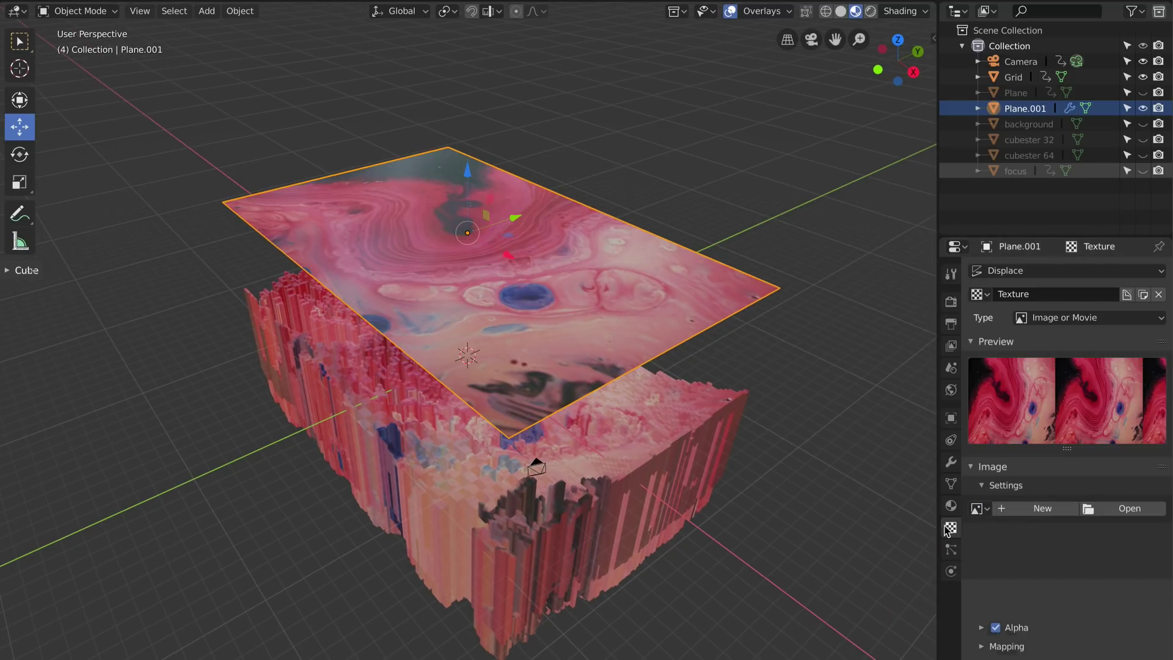
pyautogui.click(984, 509)
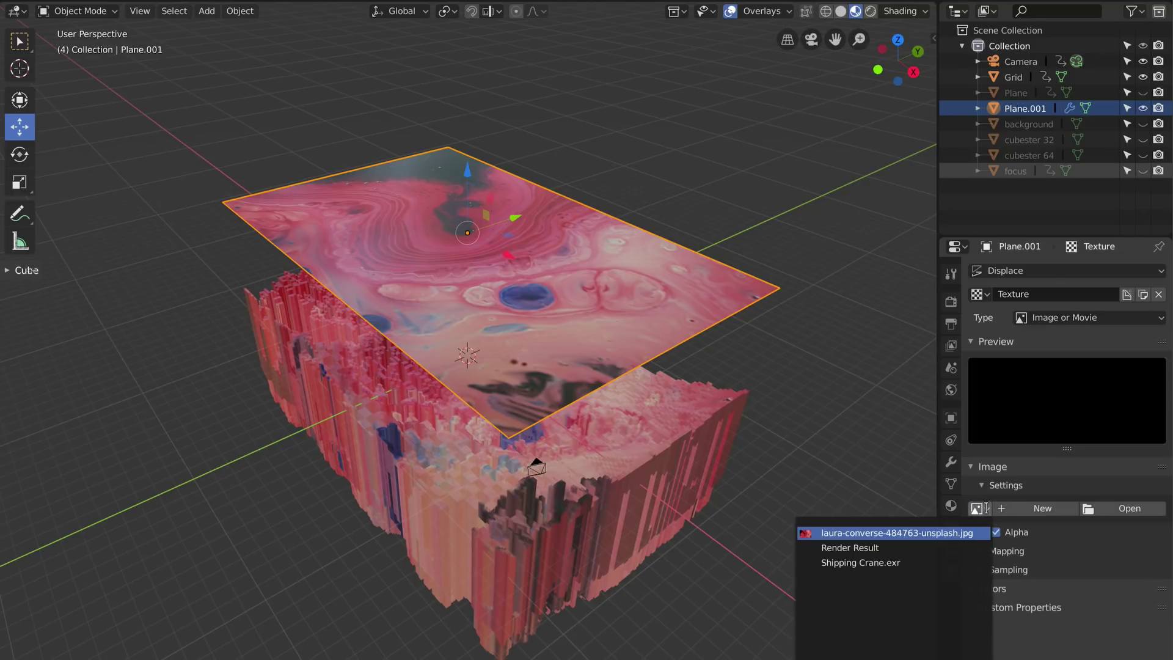
pyautogui.click(937, 533)
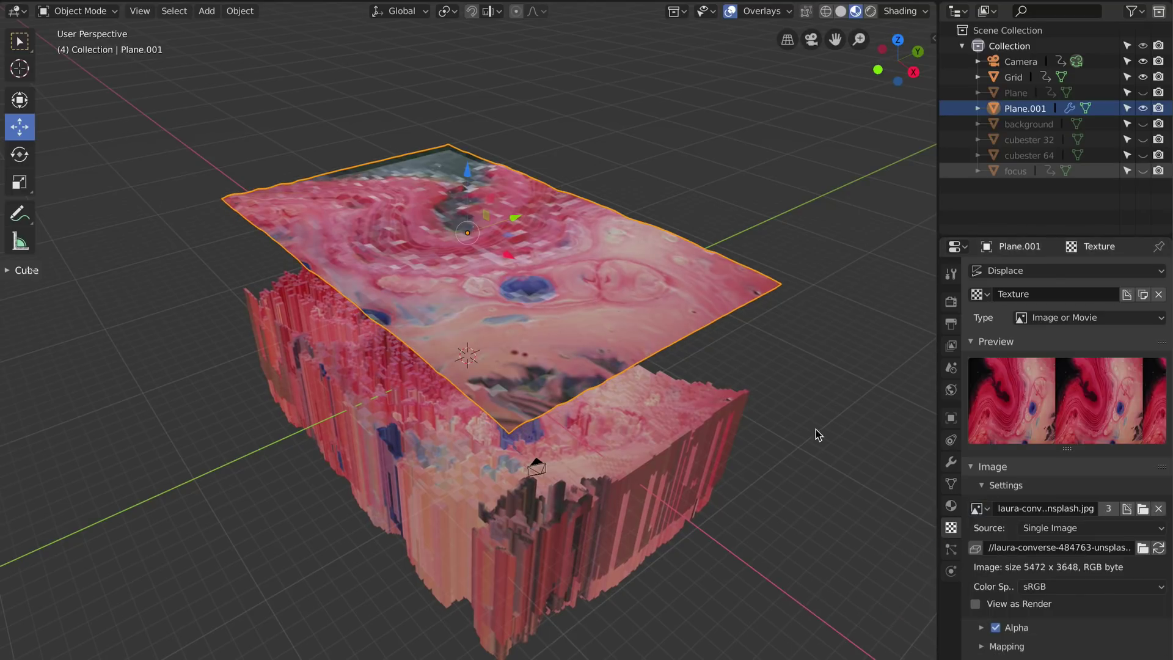
# Set the Displace modifier's strength to about -9.6
pyautogui.moveTo(750, 392); pyautogui.dragTo(724, 368, button='middle')
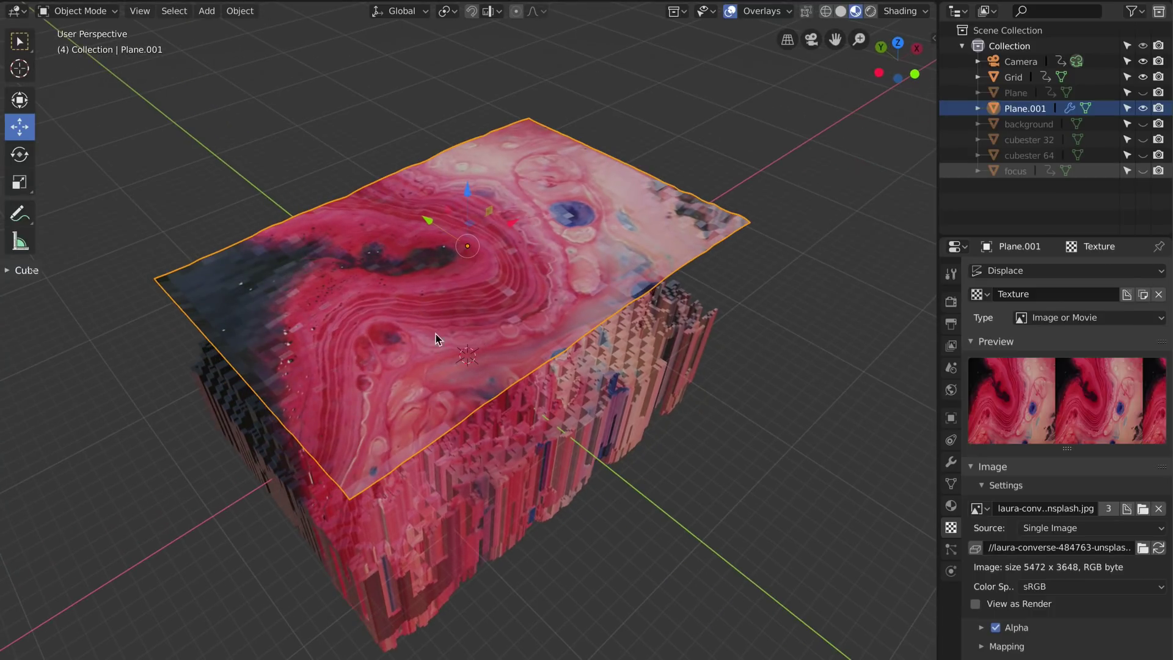
pyautogui.moveTo(436, 333); pyautogui.dragTo(510, 276, button='middle')
pyautogui.click(960, 460)
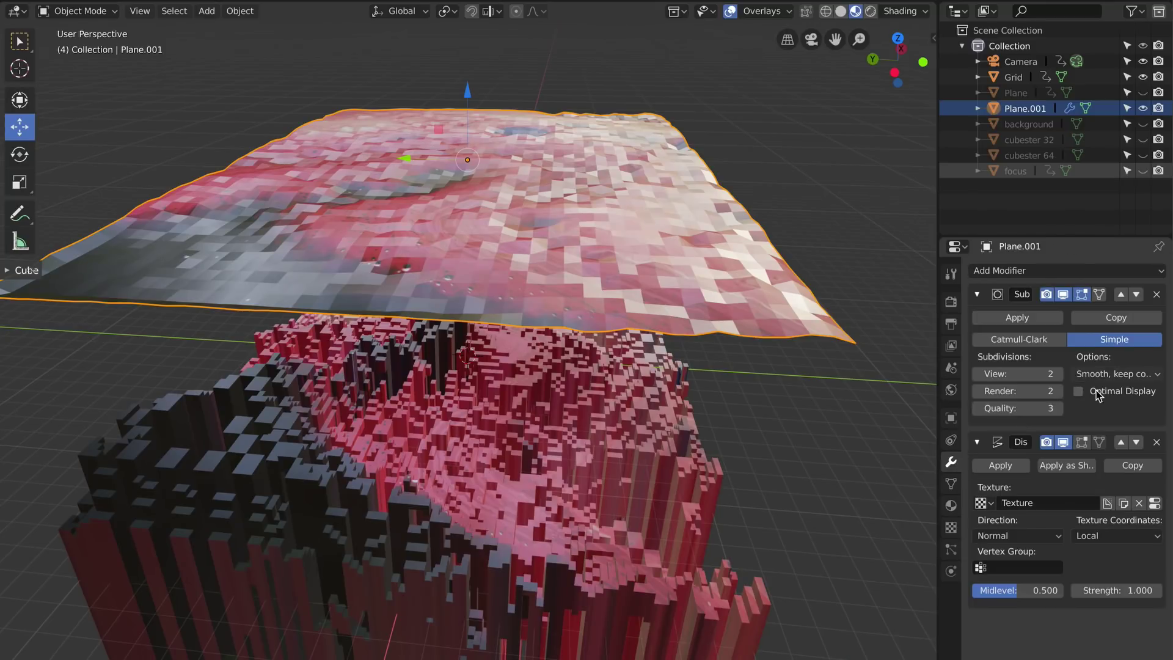
pyautogui.moveTo(1125, 590); pyautogui.dragTo(977, 591)
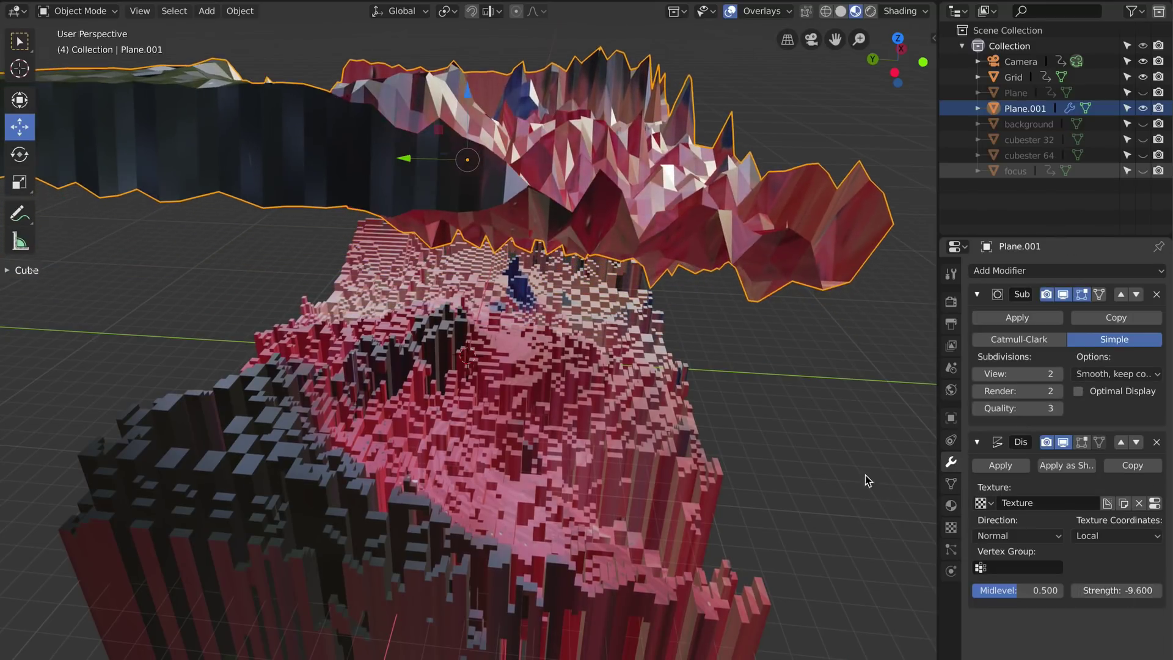
# Set the Subdivision Surface modifier's viewport subdivisions to 3
pyautogui.moveTo(864, 479); pyautogui.dragTo(684, 419, button='middle')
pyautogui.scroll(-3, 687, 428)
pyautogui.moveTo(914, 332); pyautogui.dragTo(929, 333, button='middle')
pyautogui.click(1060, 374)
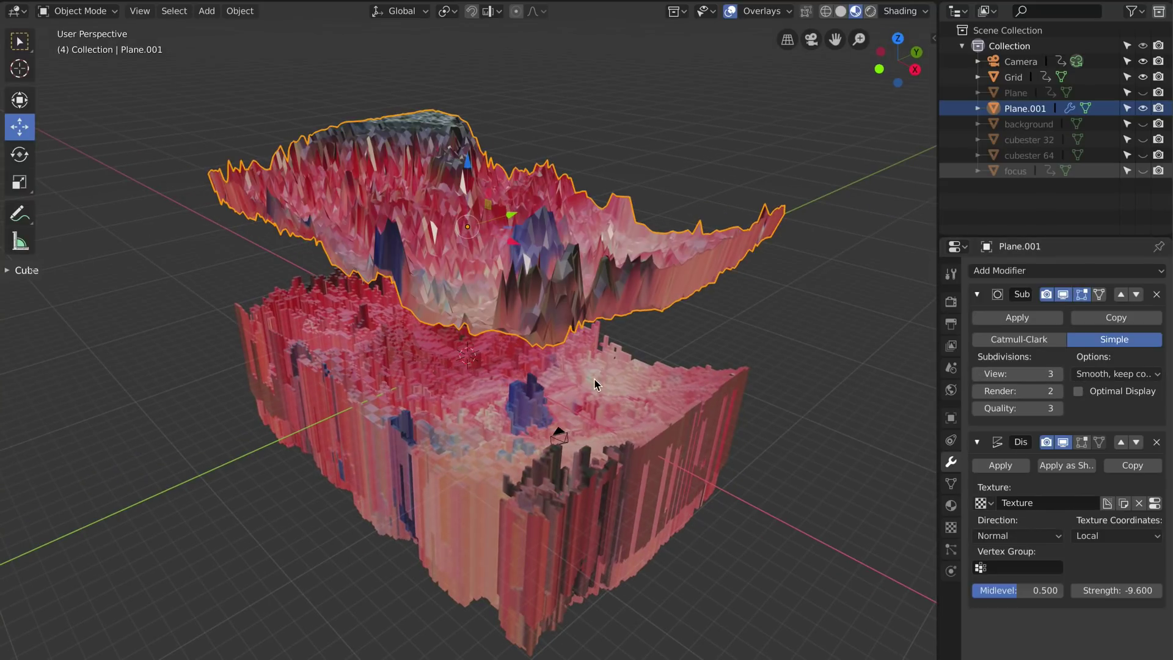
# Inspect the displaced plane and set the Displace modifier's strength to -10
pyautogui.moveTo(592, 383); pyautogui.dragTo(559, 393, button='middle')
pyautogui.scroll(3, 581, 329)
pyautogui.scroll(-4, 584, 330)
pyautogui.moveTo(584, 330); pyautogui.dragTo(676, 354, button='middle')
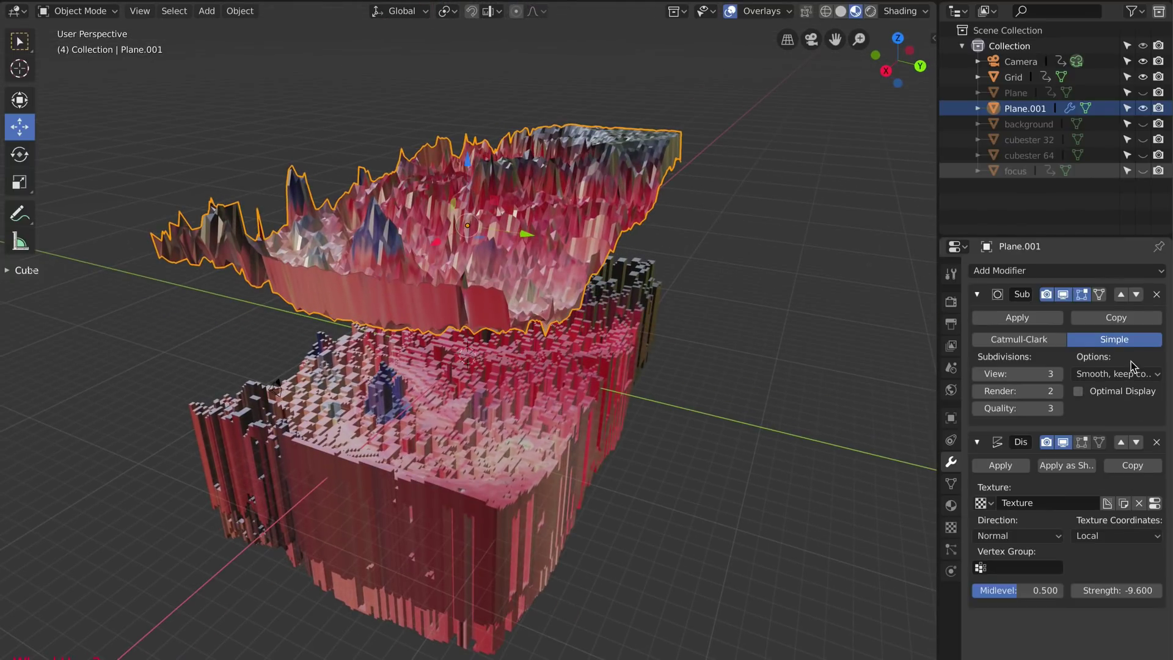
pyautogui.click(1128, 591)
pyautogui.write('-10')
pyautogui.press('Return')
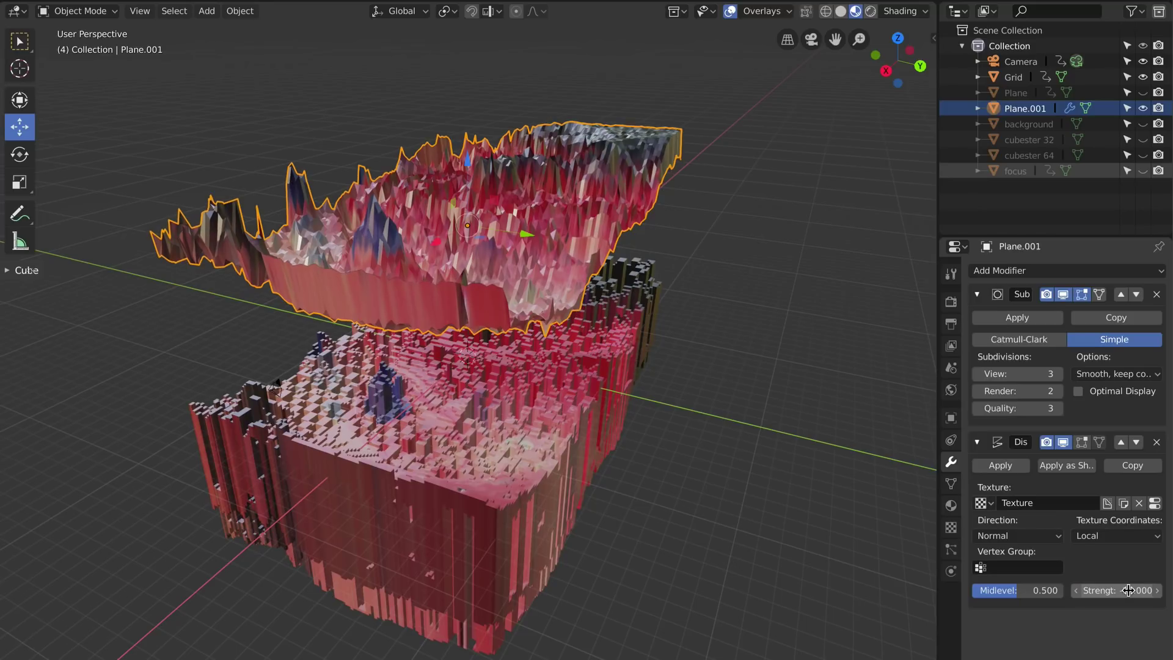
# Apply the plane's Subdivision Surface and Displace modifiers and add a Remesh modifier
pyautogui.click(1018, 317)
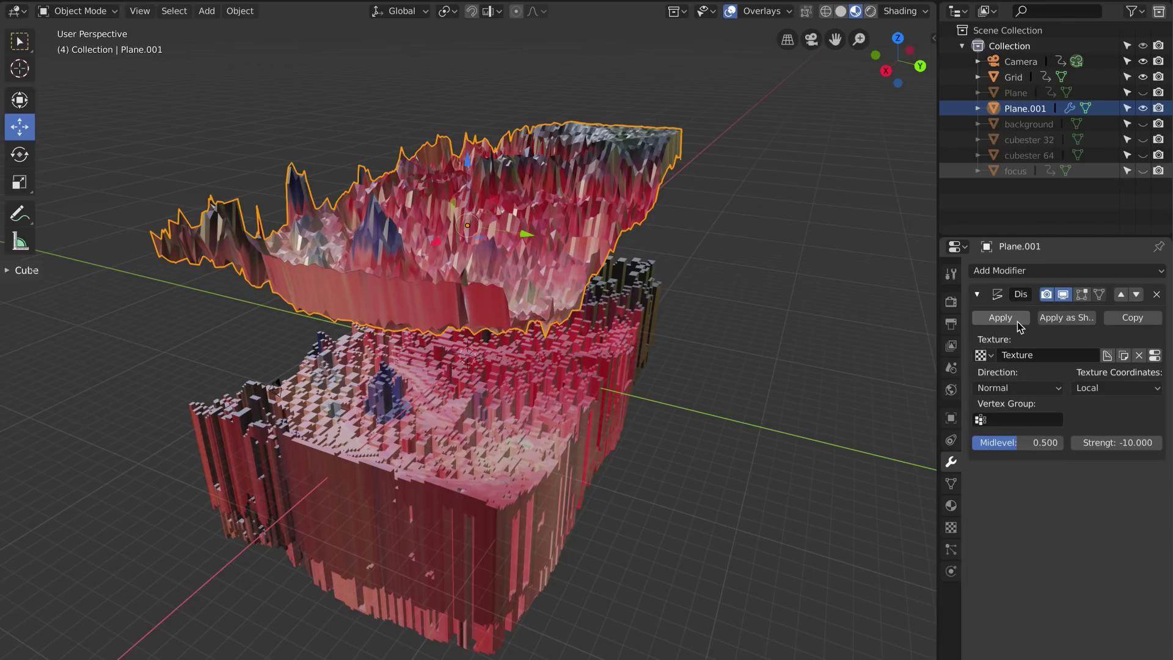
pyautogui.click(1018, 321)
pyautogui.click(1039, 270)
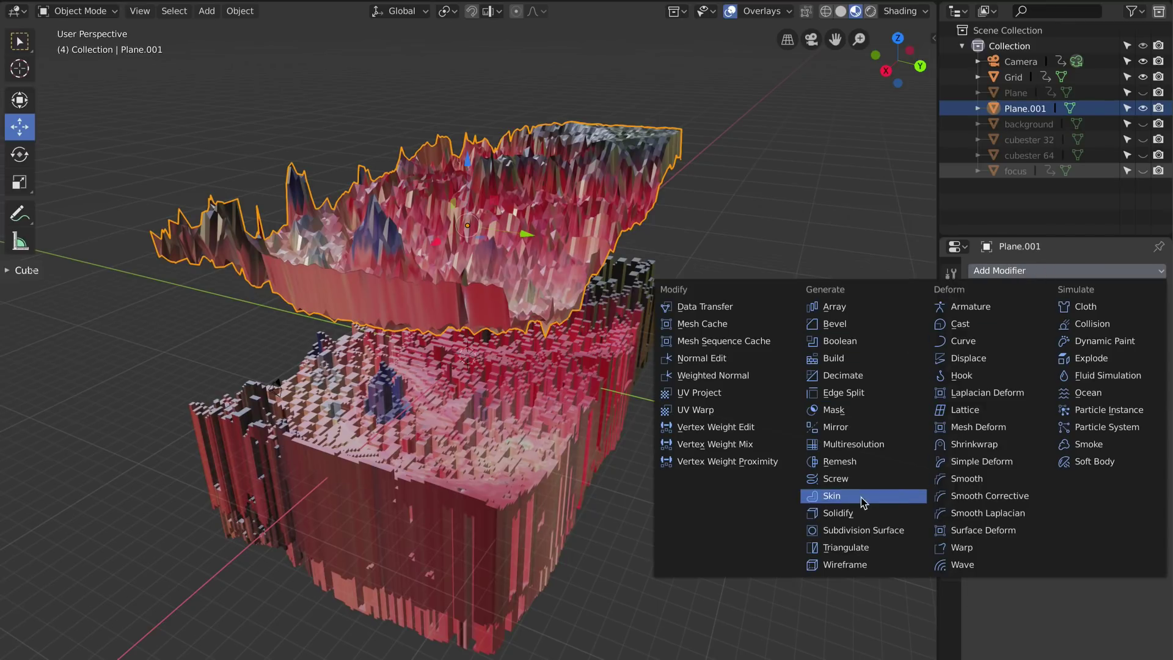
pyautogui.click(843, 461)
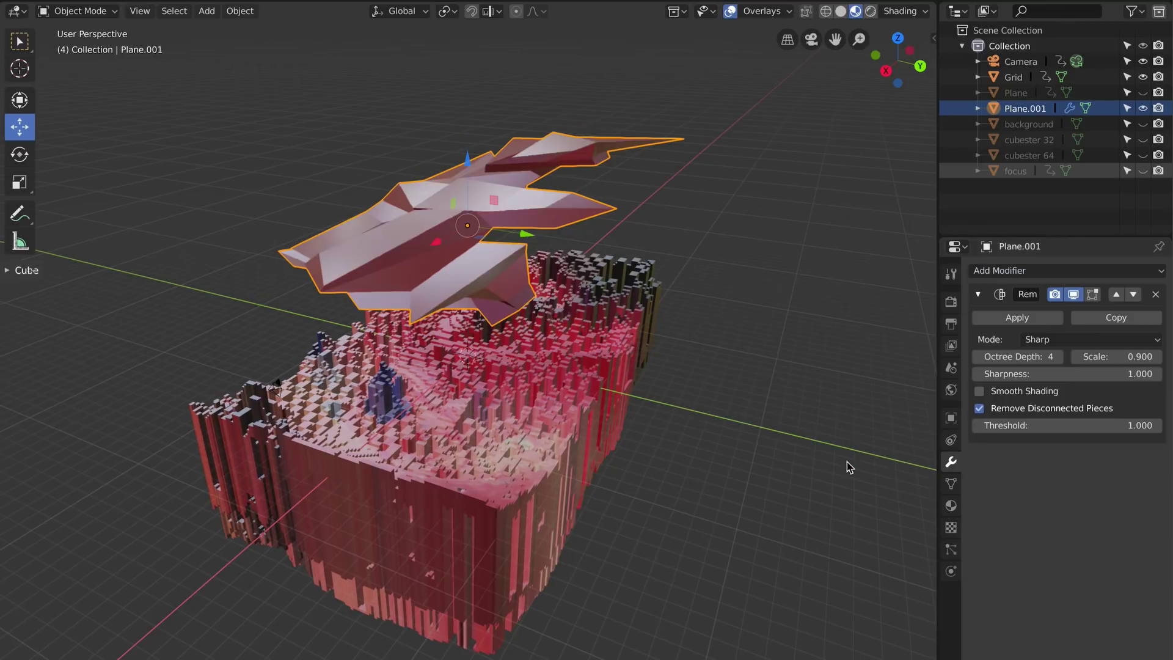
# Set the Remesh modifier's mode to Blocks and its scale to 0.990
pyautogui.click(1137, 339)
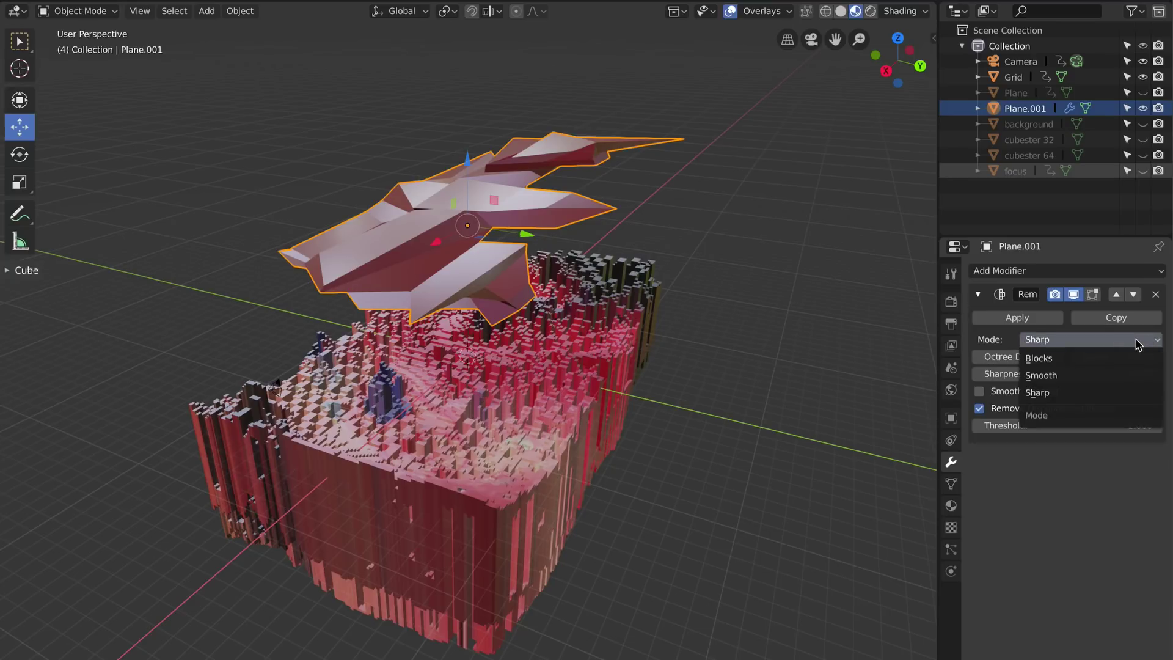
pyautogui.click(1050, 359)
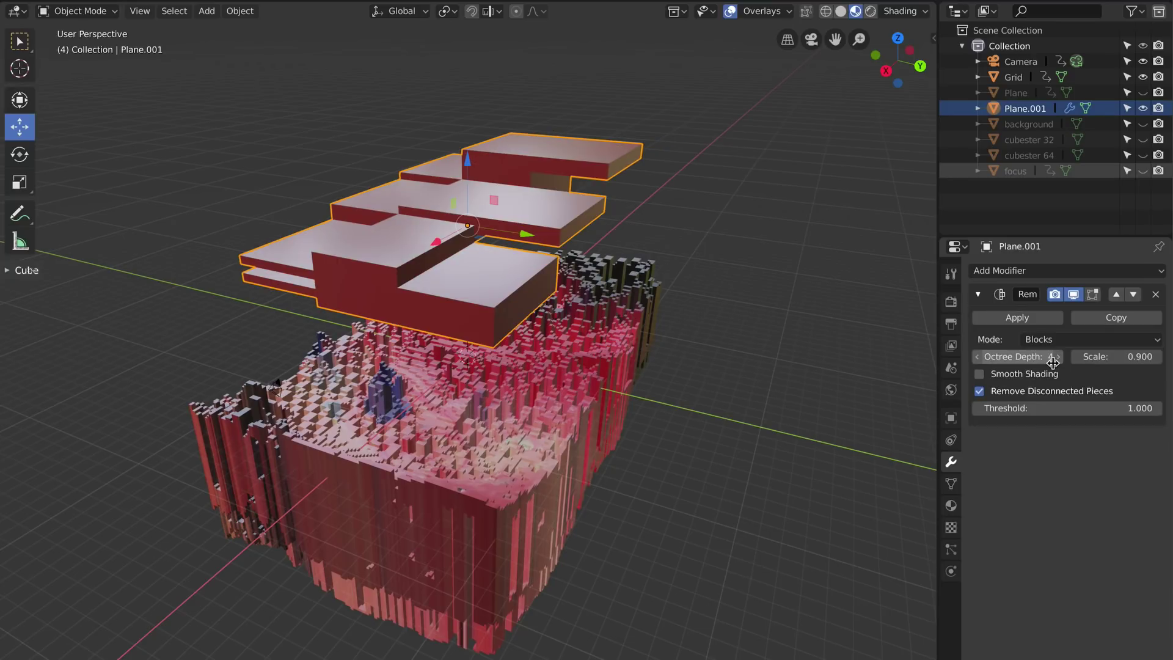
pyautogui.click(1107, 360)
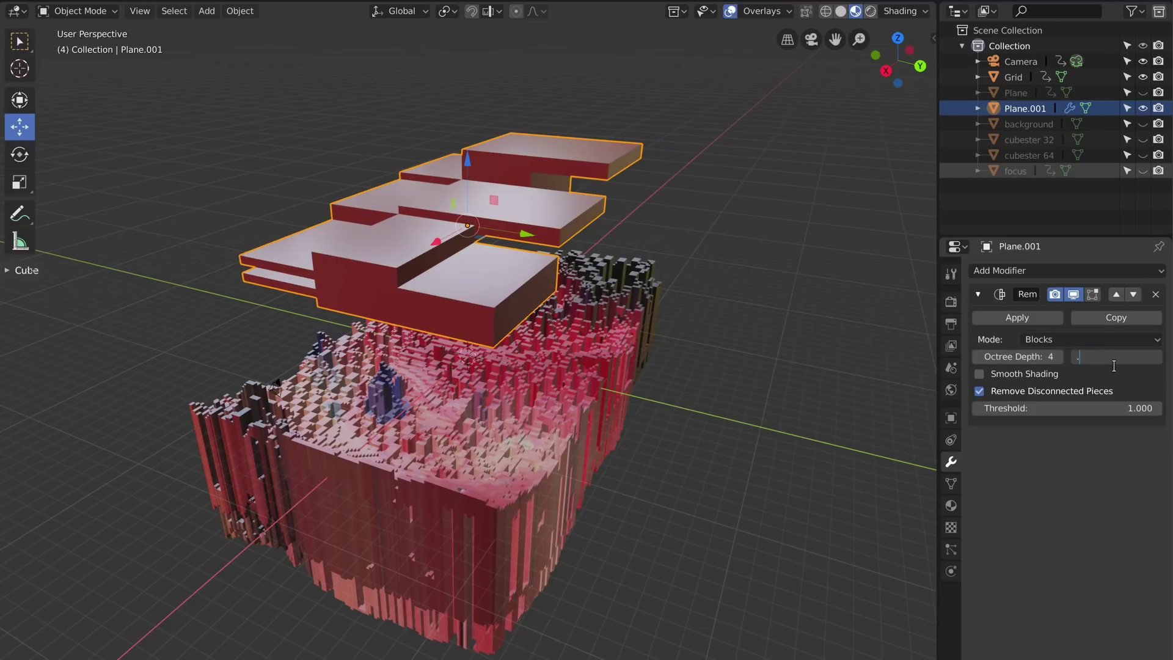
pyautogui.write('9')
pyautogui.press('Return')
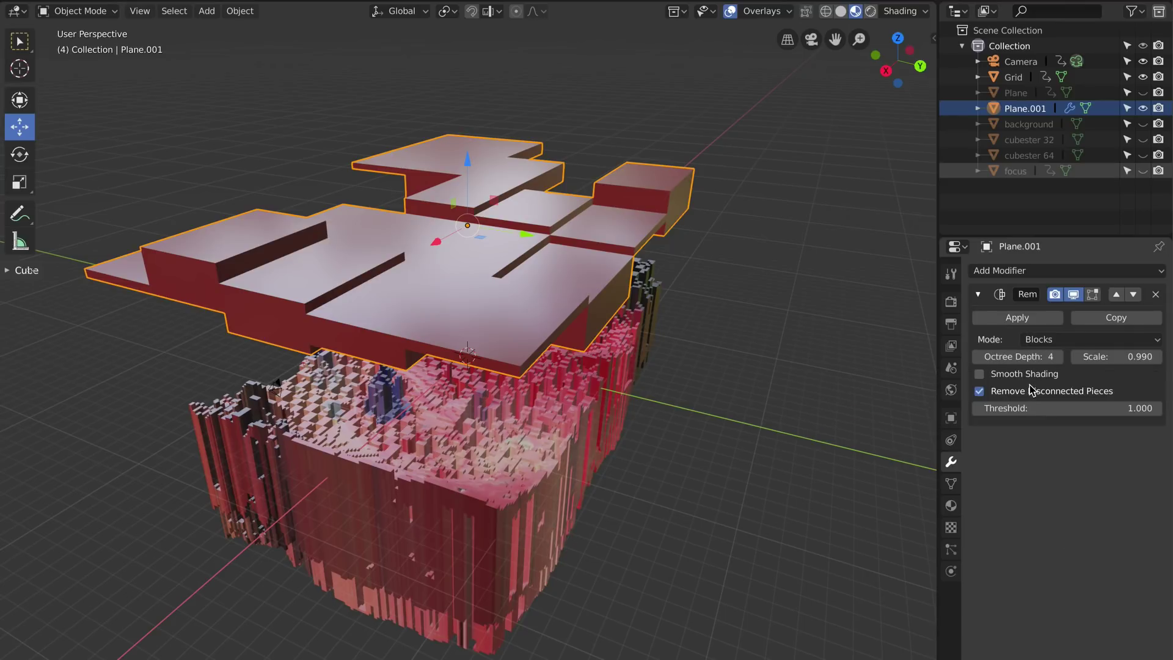
# Set the Remesh modifier's octree depth to 7
pyautogui.moveTo(909, 511); pyautogui.dragTo(859, 472, button='middle')
pyautogui.click(1027, 356)
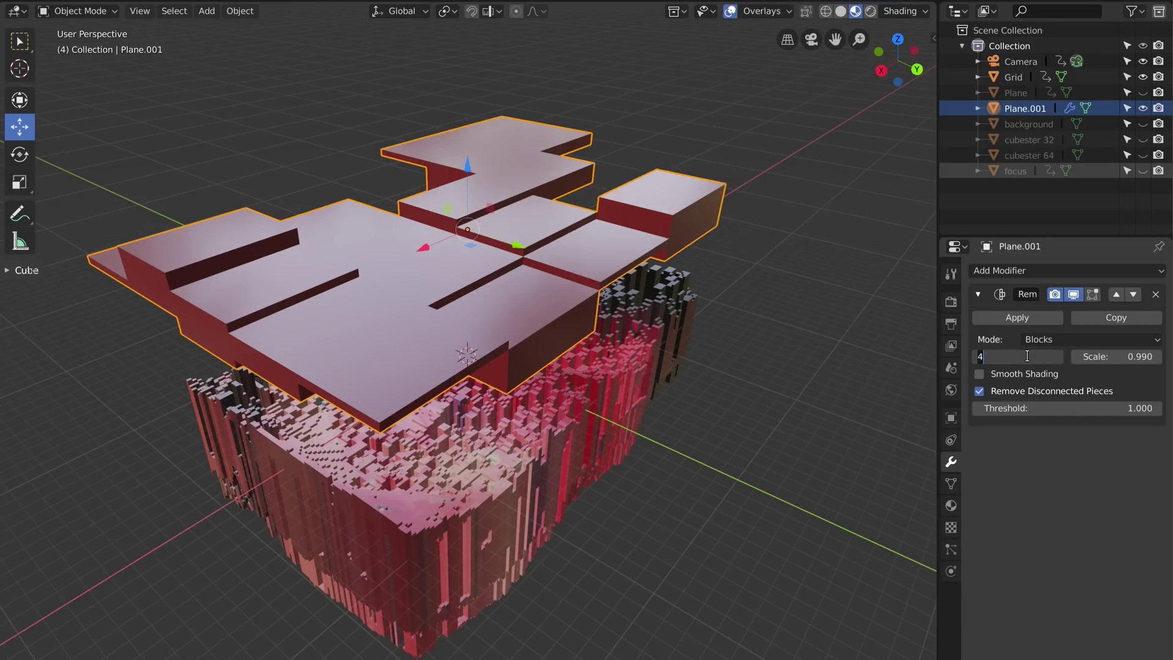
pyautogui.press('Return')
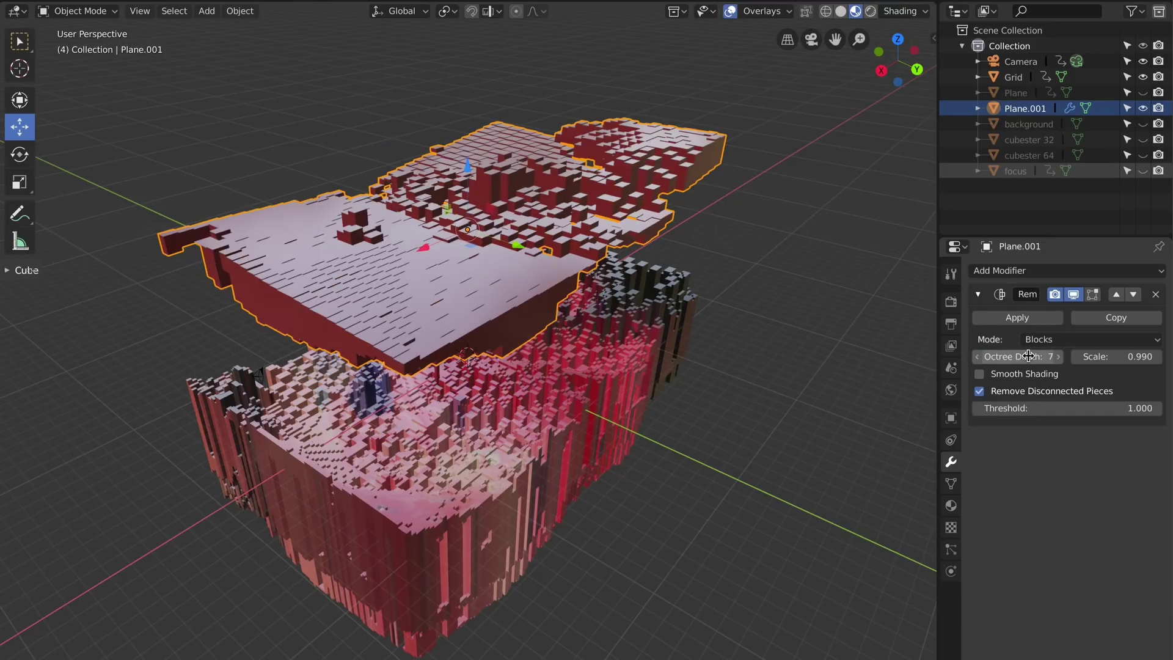
# Turn off Remove Disconnected Pieces for the Remesh modifier and set its octree depth to 8
pyautogui.moveTo(764, 391); pyautogui.dragTo(743, 367, button='middle')
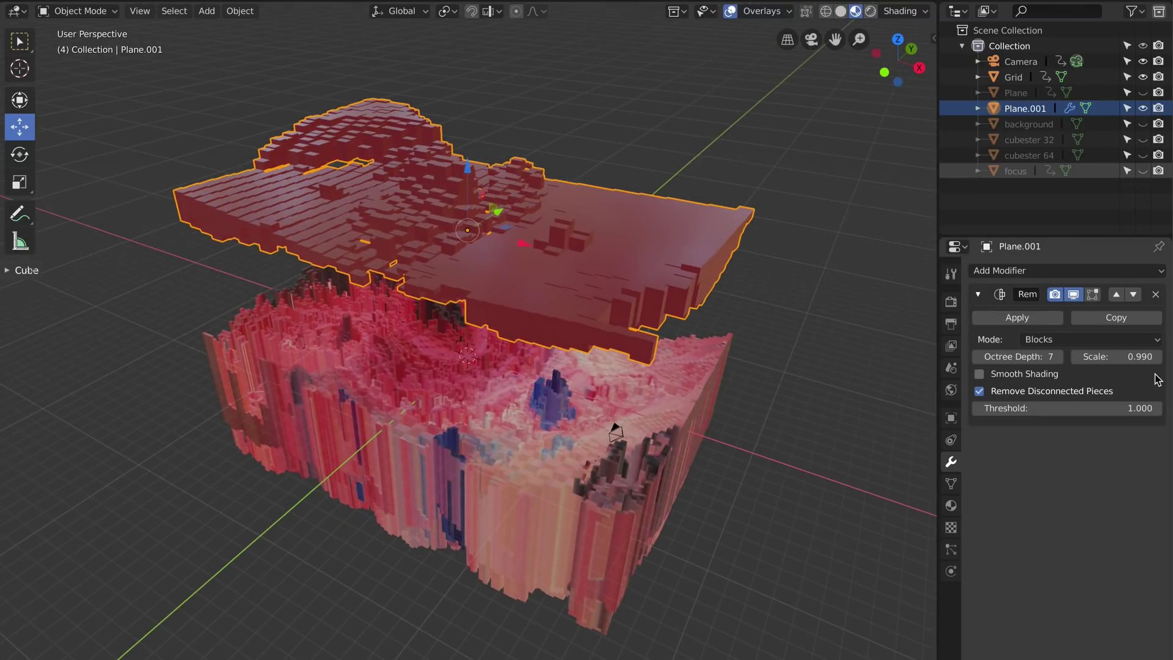
pyautogui.click(990, 391)
pyautogui.click(1017, 357)
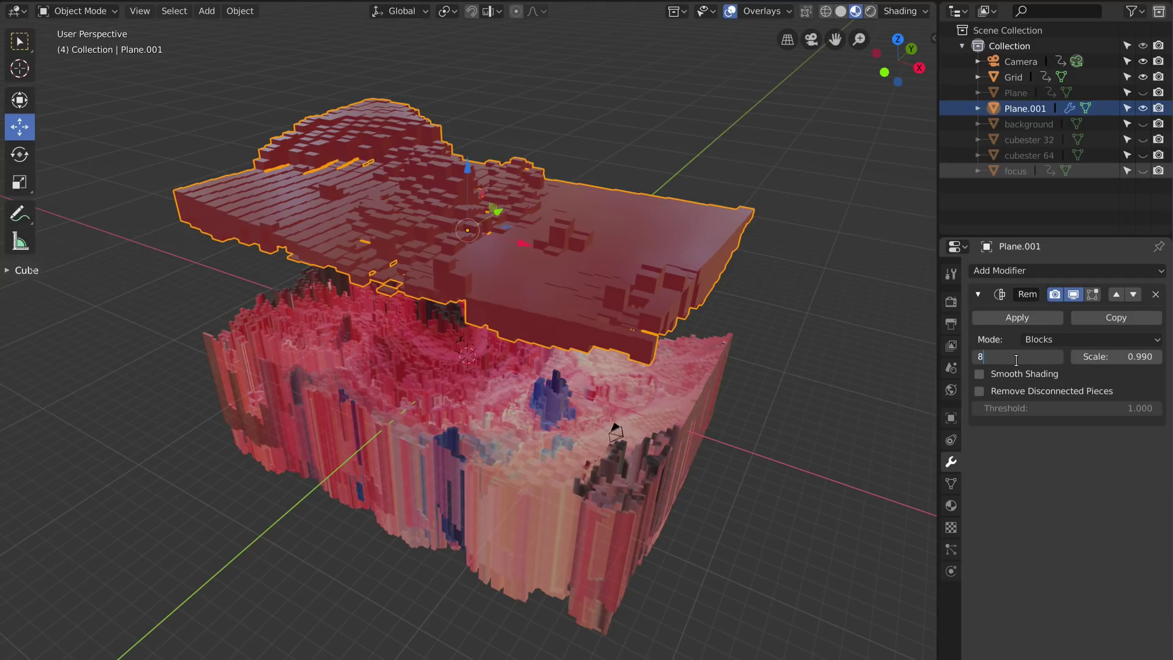
pyautogui.write('8')
pyautogui.press('Return')
pyautogui.moveTo(741, 438); pyautogui.dragTo(690, 433, button='middle')
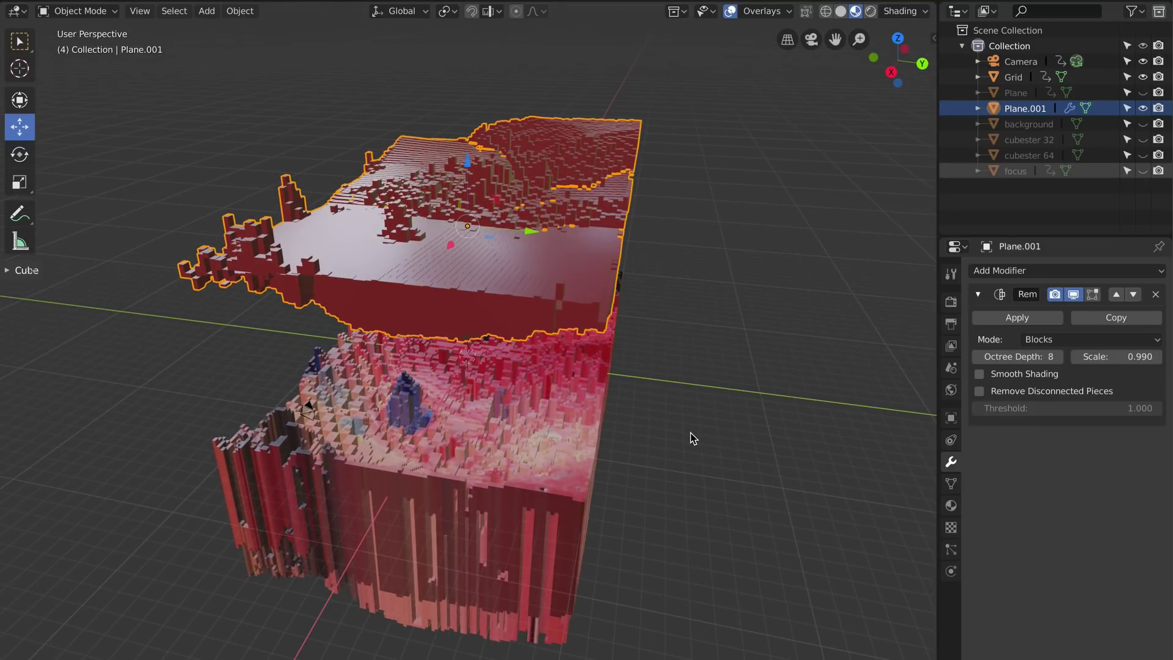
# Set the Remesh modifier's octree depth to 9 and deselect the plane to inspect the finer blocks
pyautogui.click(1041, 360)
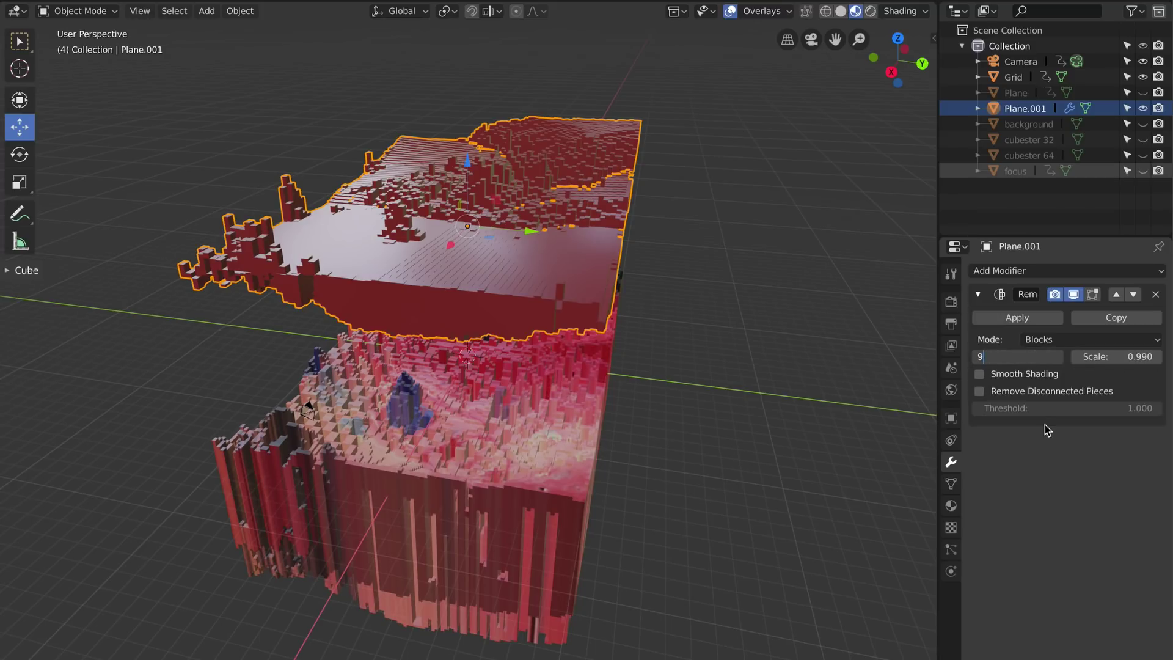
pyautogui.write('9')
pyautogui.press('Return')
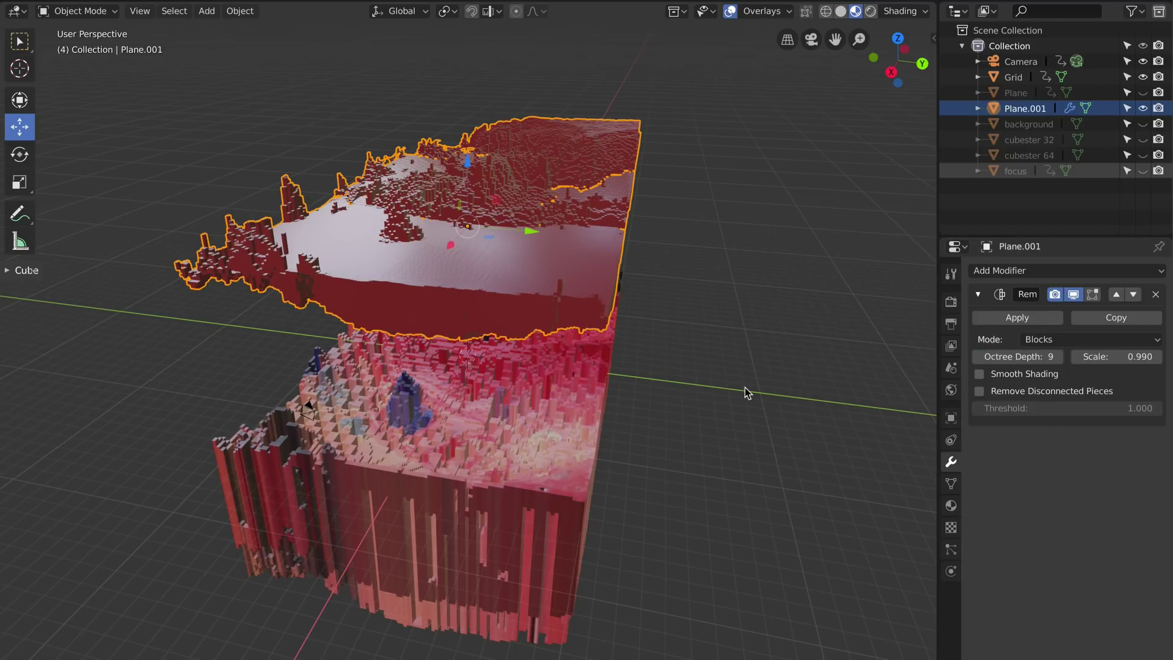
pyautogui.click(714, 371)
pyautogui.moveTo(300, 183); pyautogui.dragTo(332, 193, button='middle')
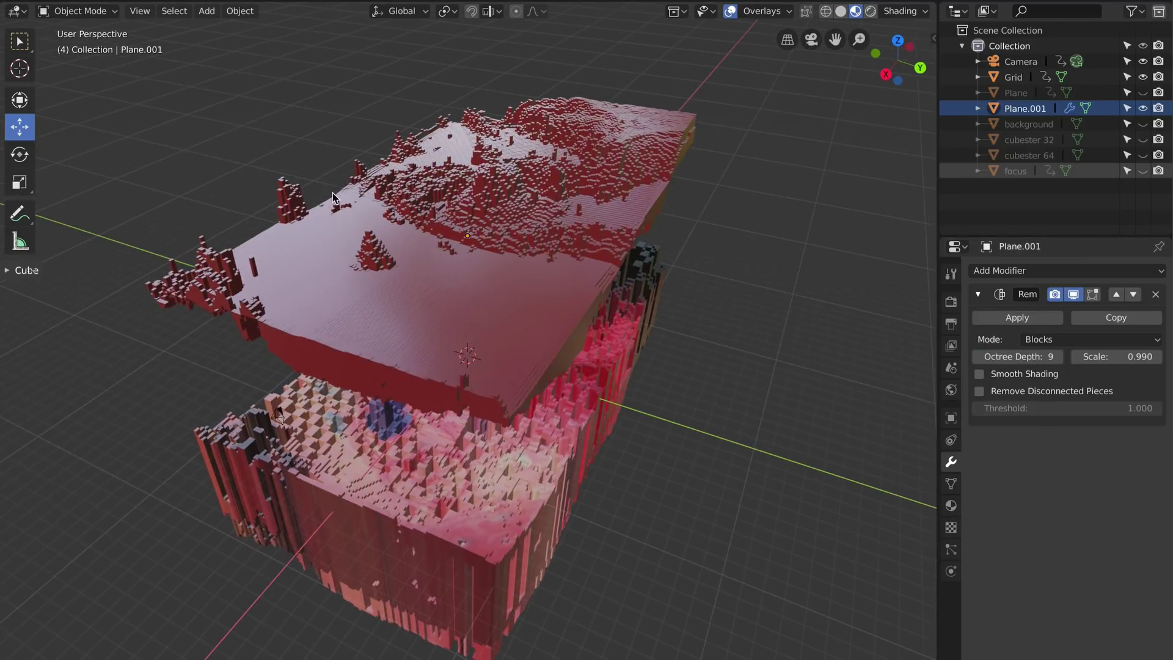
# Select the remeshed plane and apply its Remesh modifier
pyautogui.click(452, 262)
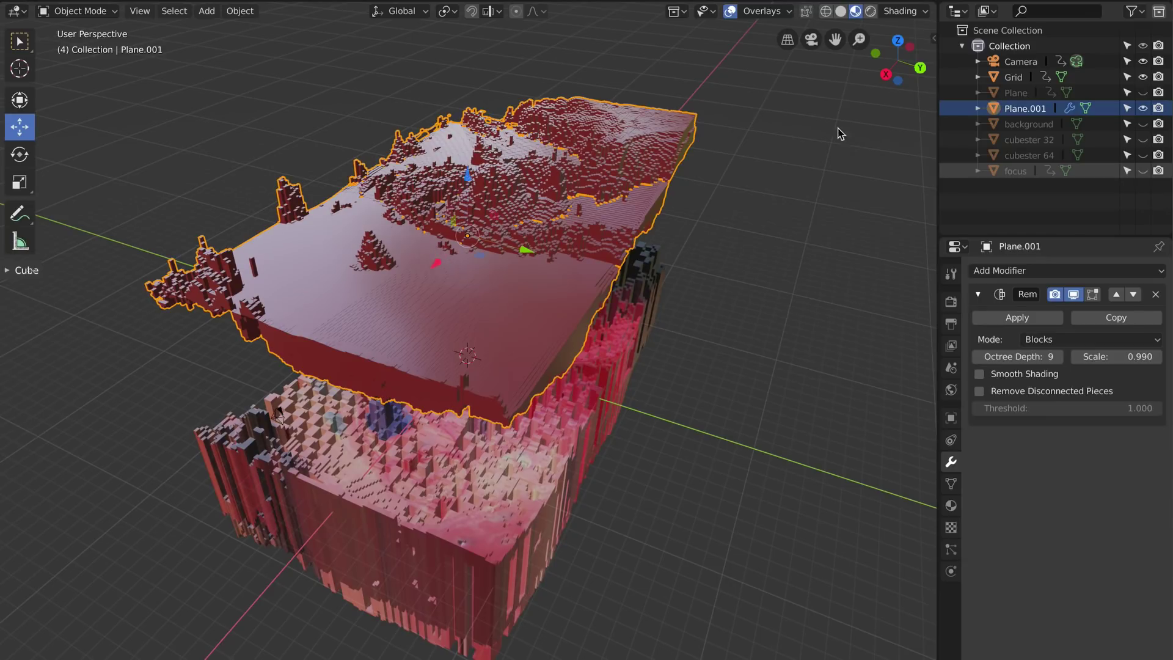
pyautogui.click(934, 41)
pyautogui.moveTo(855, 244)
pyautogui.mouseDown()
pyautogui.moveTo(894, 243)
pyautogui.moveTo(868, 243)
pyautogui.mouseUp()
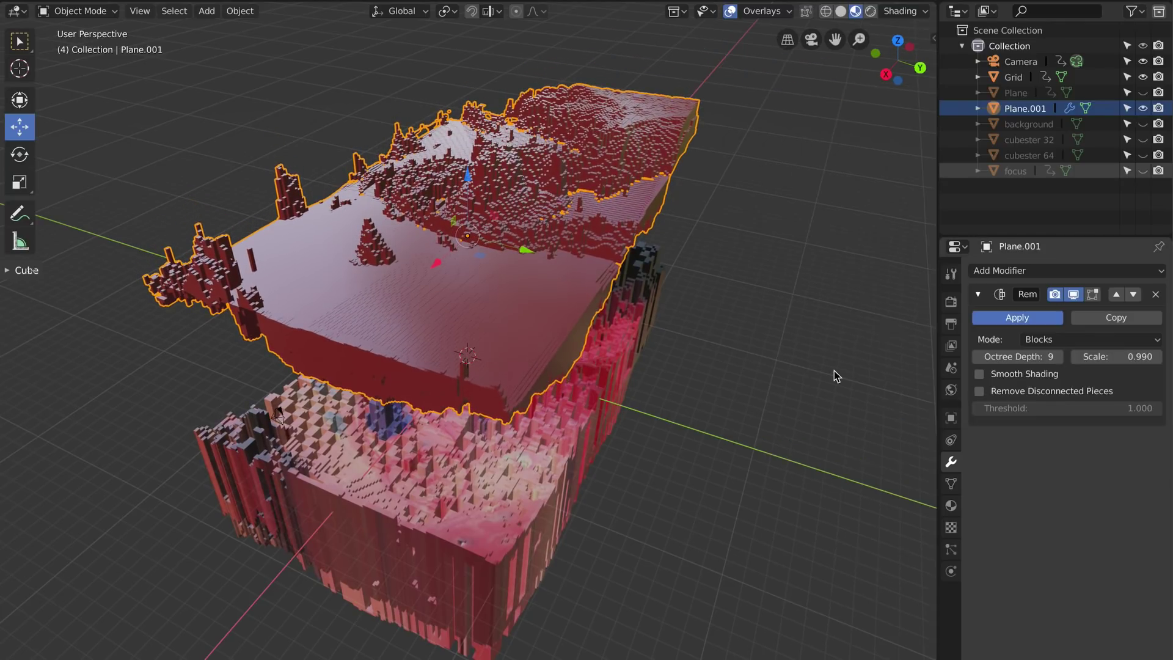
pyautogui.hotkey('ctrl', 'a')
pyautogui.moveTo(834, 370); pyautogui.dragTo(728, 377, button='middle')
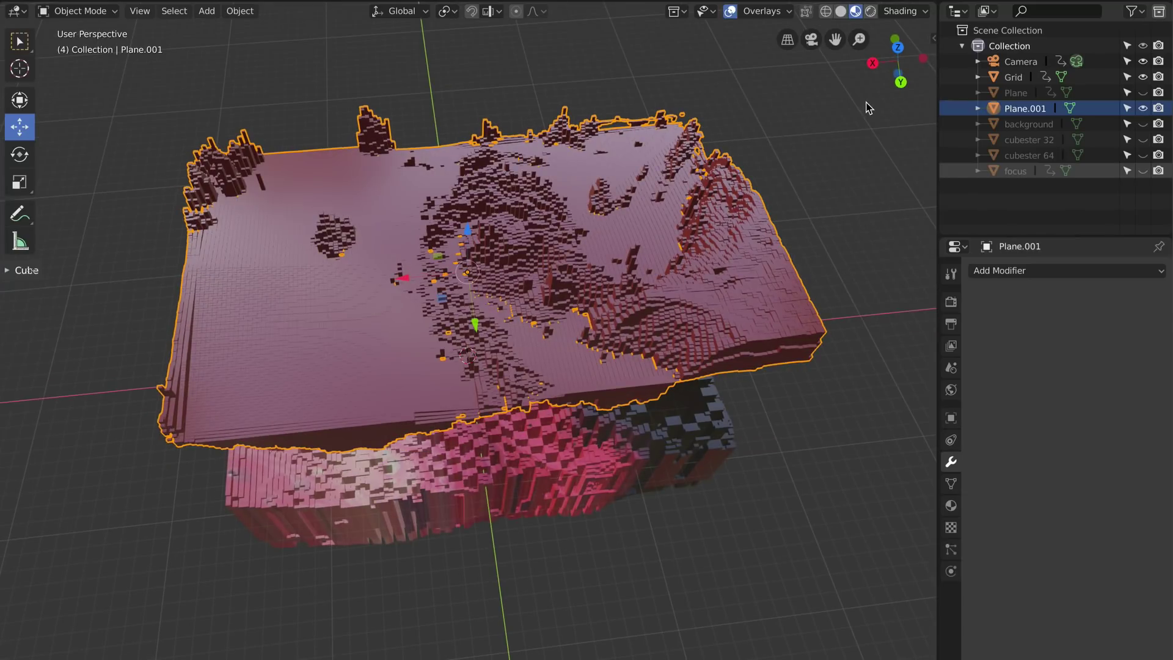
# Select all of the block mesh's faces in Edit Mode and look at it in the top orthographic view
pyautogui.press('Tab')
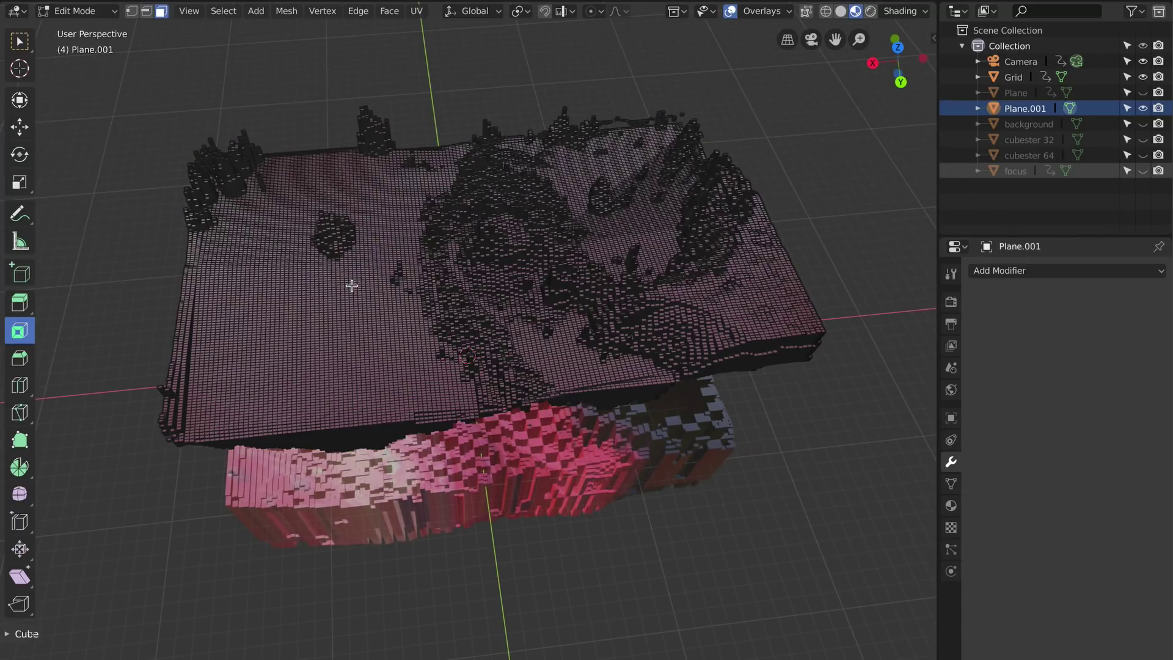
pyautogui.press('a')
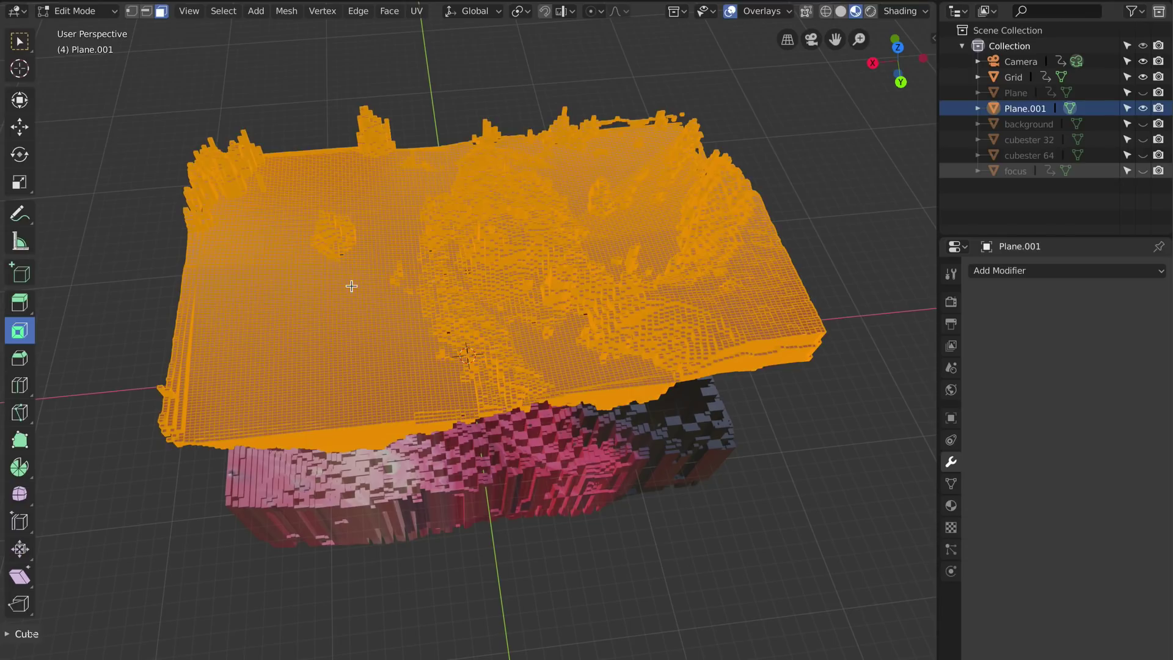
pyautogui.click(787, 39)
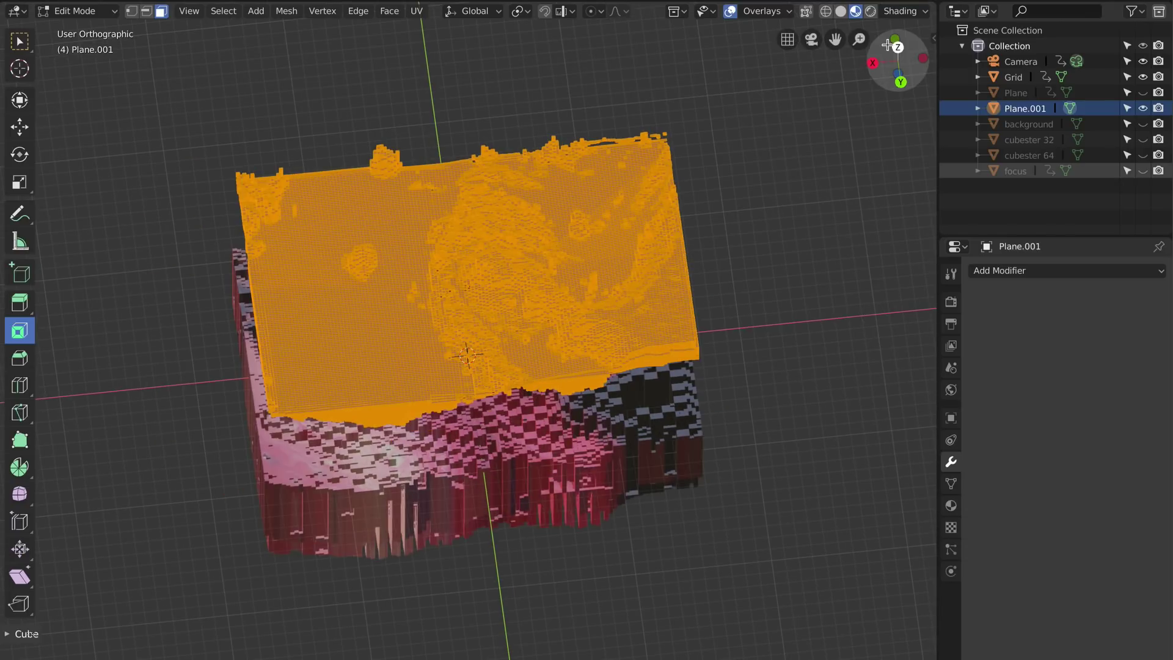
pyautogui.click(898, 49)
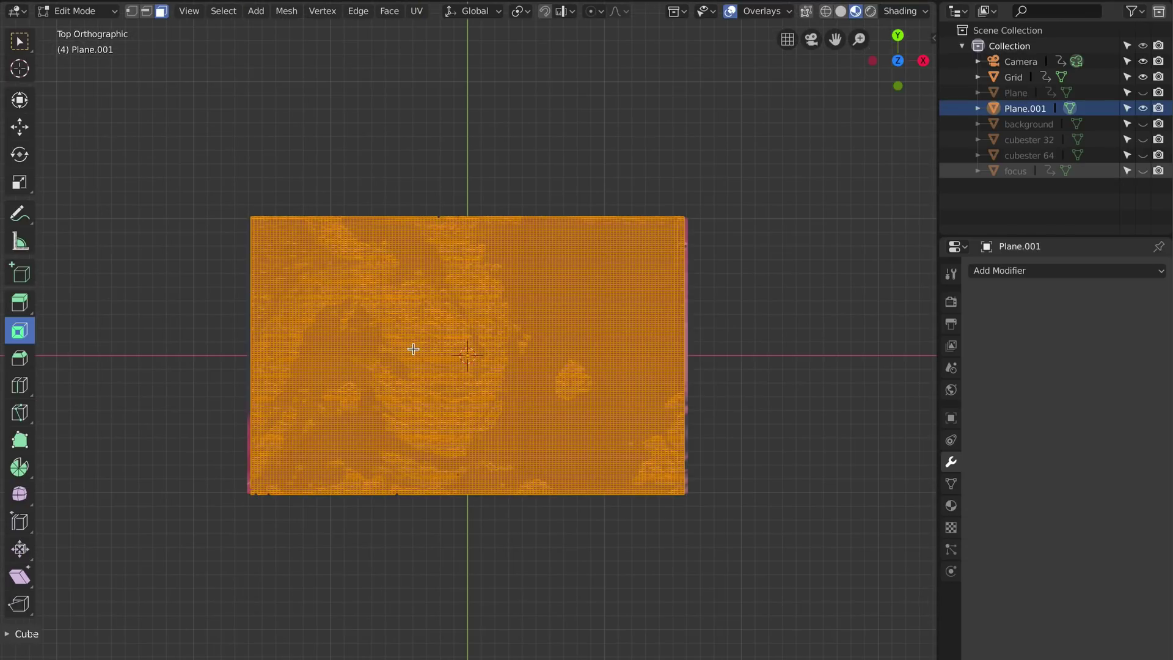
pyautogui.scroll(2, 413, 349)
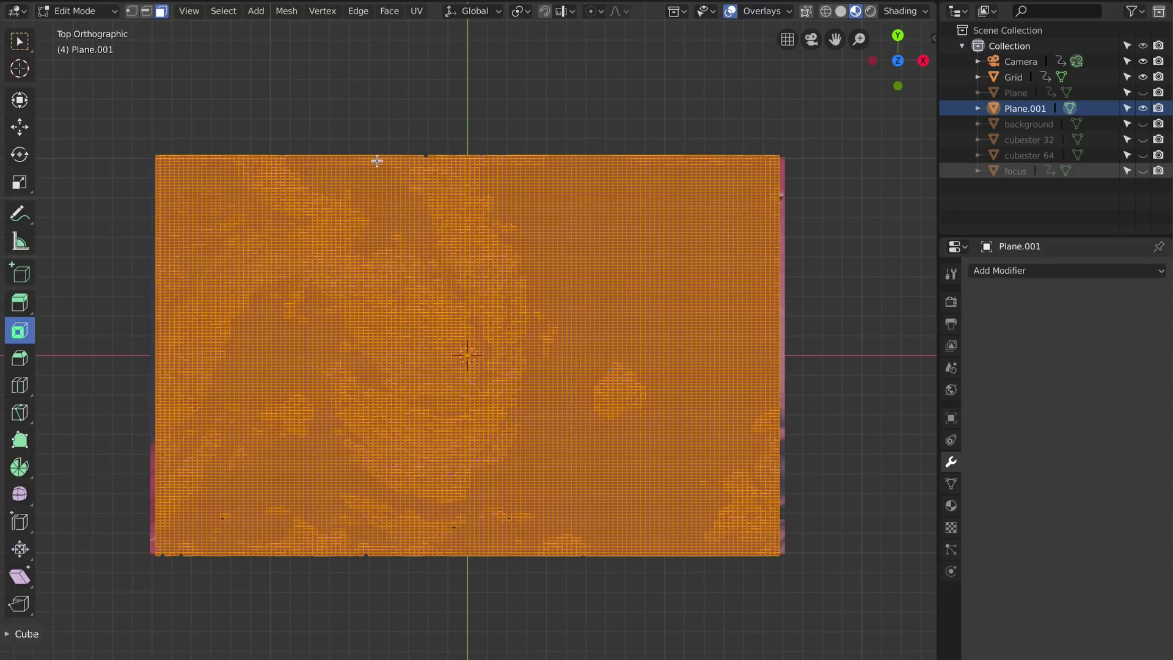
# UV-project the selected faces with Project from View (Bounds) and return to Object Mode
pyautogui.click(418, 11)
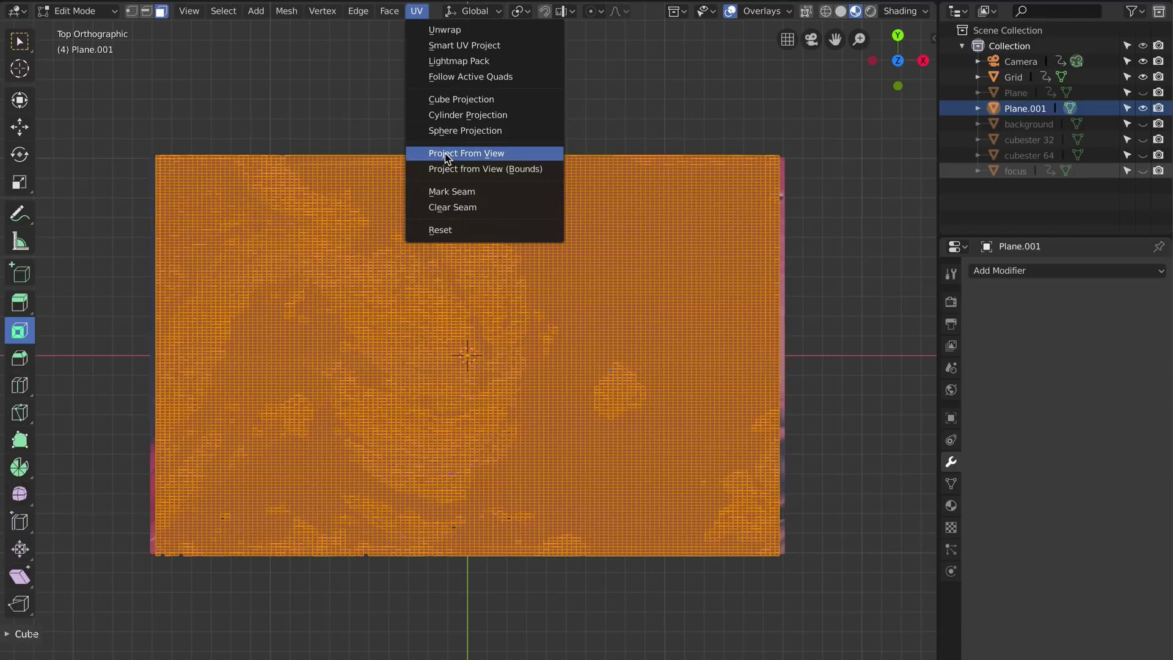
pyautogui.click(459, 172)
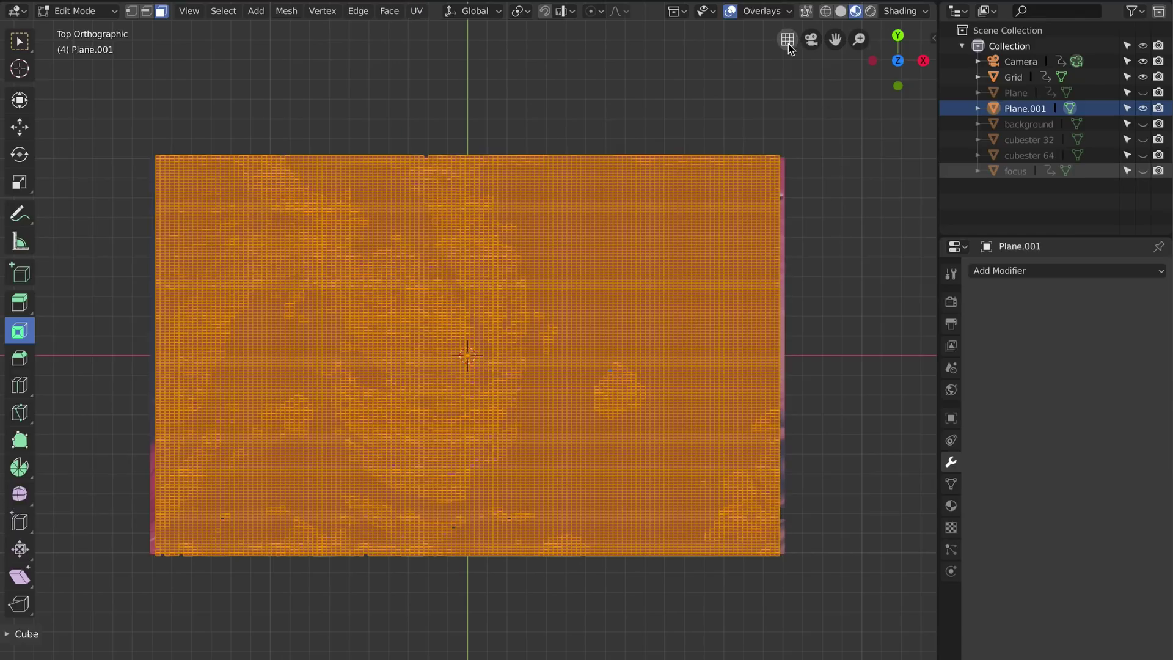
pyautogui.click(416, 11)
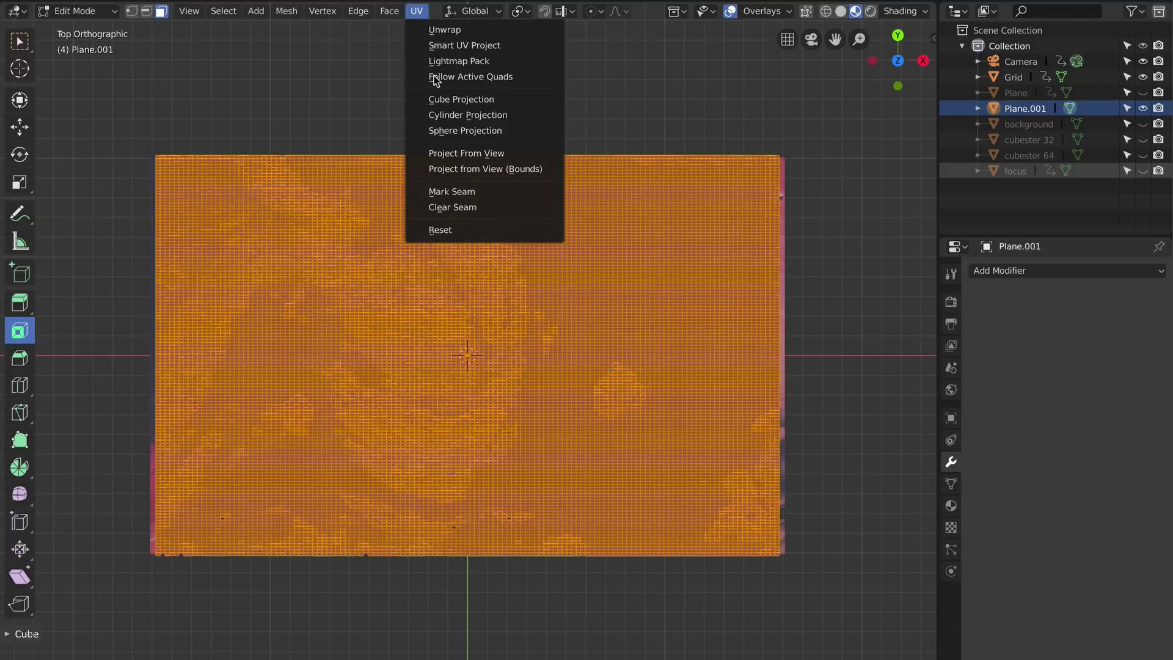
pyautogui.click(446, 169)
pyautogui.moveTo(497, 230); pyautogui.dragTo(638, 205, button='middle')
pyautogui.press('Tab')
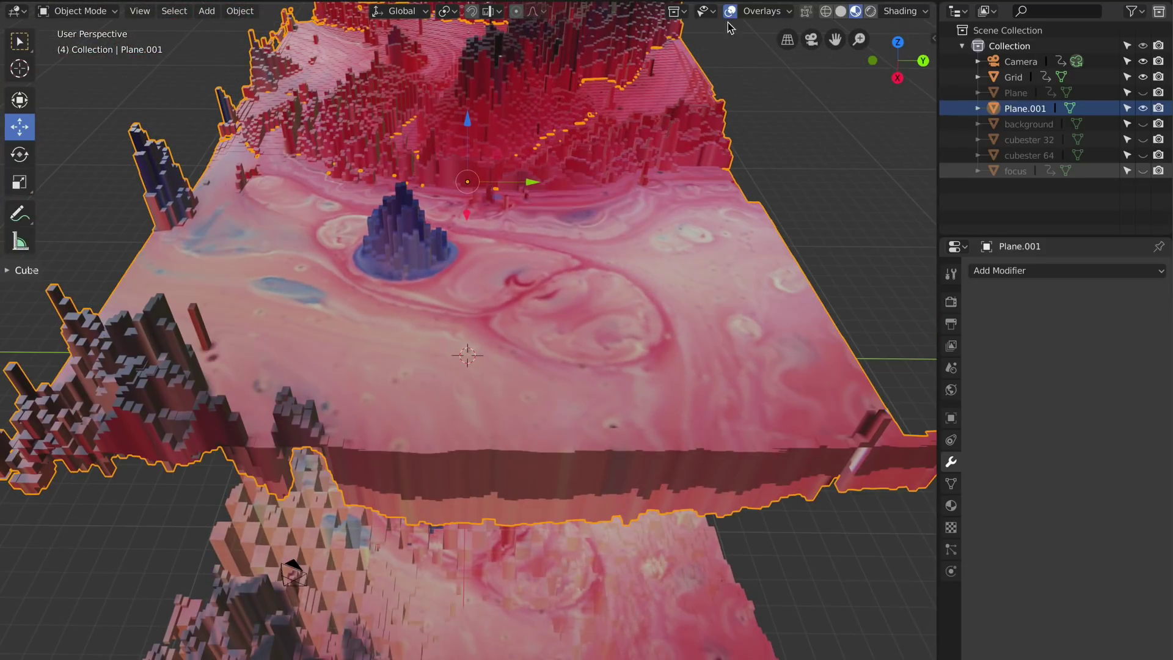
# Hide the viewport overlays and compare the textured remeshed terrain with the original block terrain below it
pyautogui.click(731, 11)
pyautogui.scroll(-4, 763, 177)
pyautogui.moveTo(439, 274)
pyautogui.mouseDown(button='middle')
pyautogui.moveTo(446, 255)
pyautogui.moveTo(512, 254)
pyautogui.moveTo(437, 263)
pyautogui.mouseUp(button='middle')
pyautogui.scroll(3, 559, 215)
pyautogui.scroll(2, 559, 215)
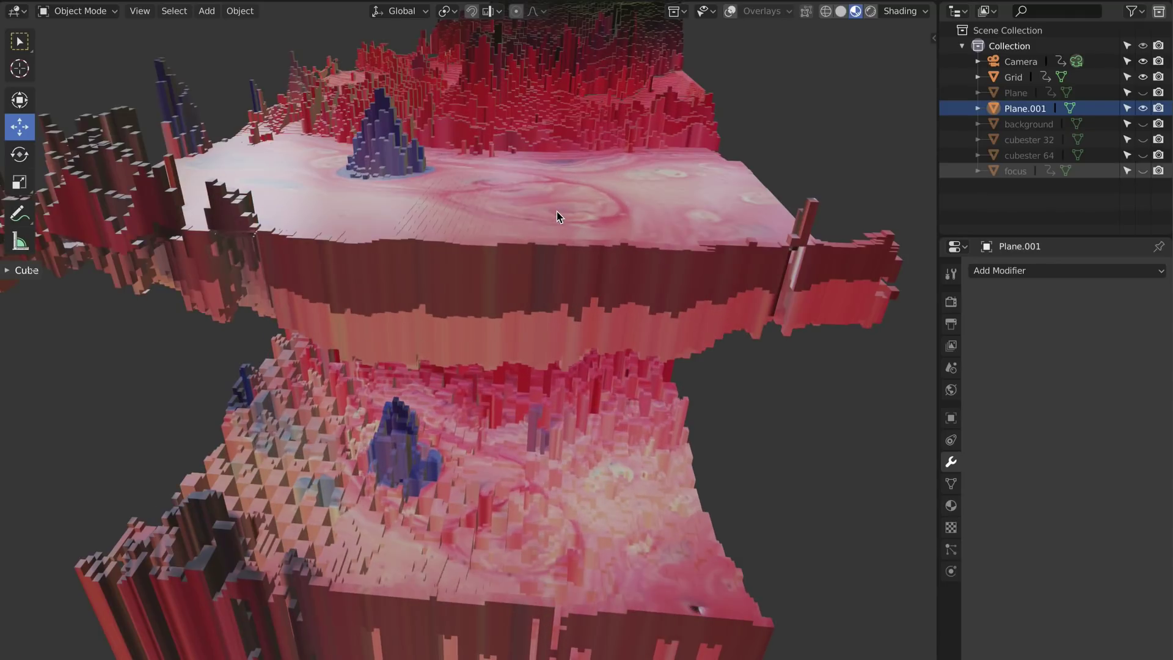
pyautogui.moveTo(558, 215); pyautogui.dragTo(454, 522, button='middle')
pyautogui.scroll(-3, 472, 390)
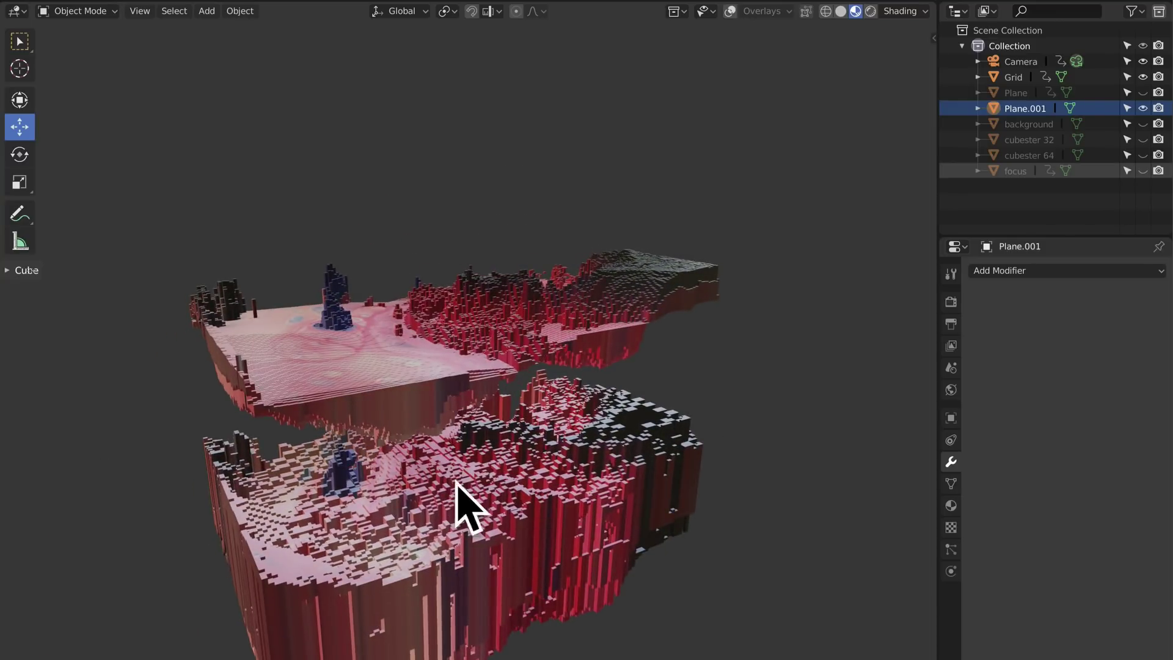
# Examine the blue block tower and the red blocks of the remeshed terrain up close
pyautogui.scroll(8, 468, 482)
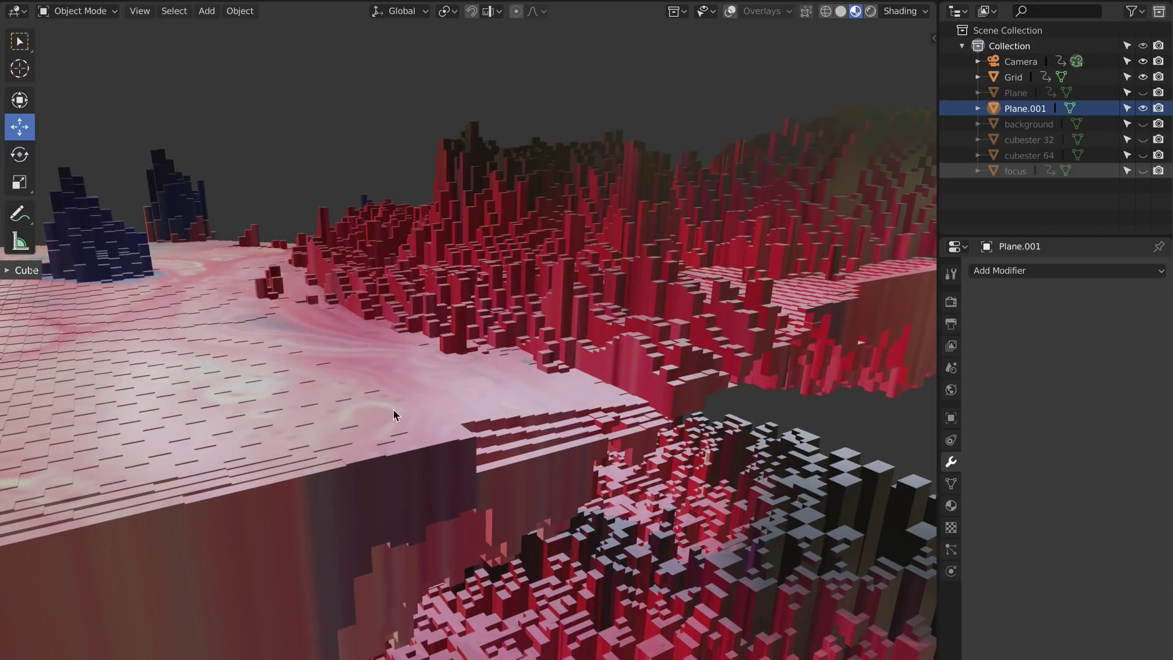
pyautogui.moveTo(394, 415); pyautogui.dragTo(306, 448, button='middle')
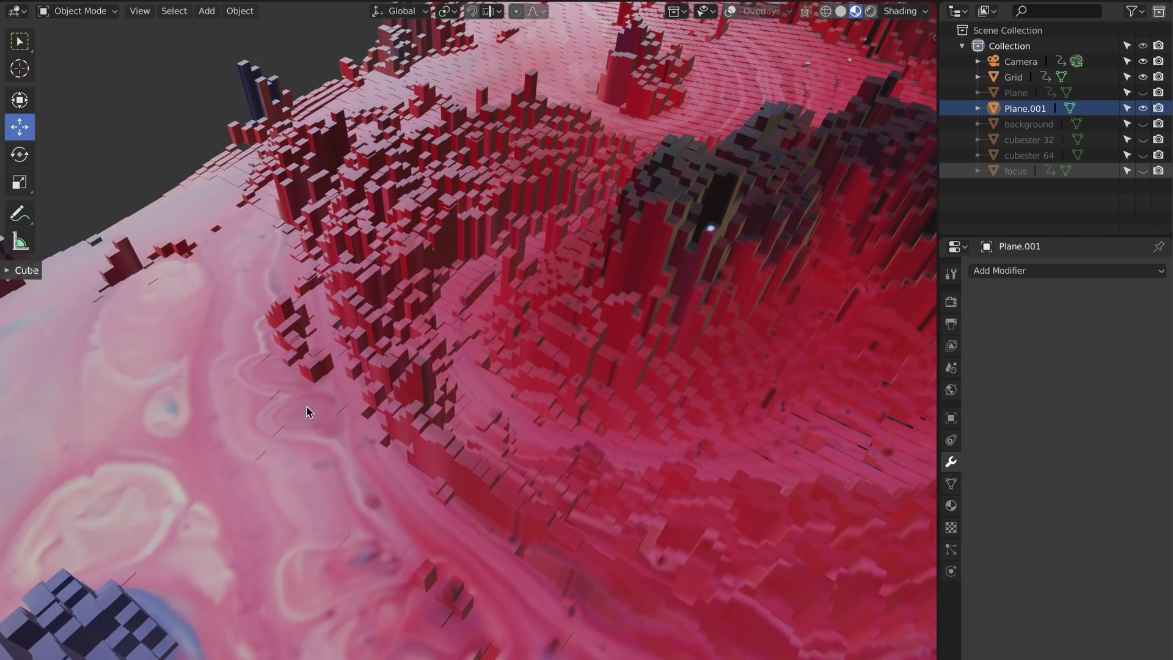
pyautogui.moveTo(224, 406); pyautogui.dragTo(512, 570, button='middle')
pyautogui.moveTo(522, 518)
pyautogui.mouseDown(button='middle')
pyautogui.moveTo(521, 504)
pyautogui.moveTo(509, 534)
pyautogui.mouseUp(button='middle')
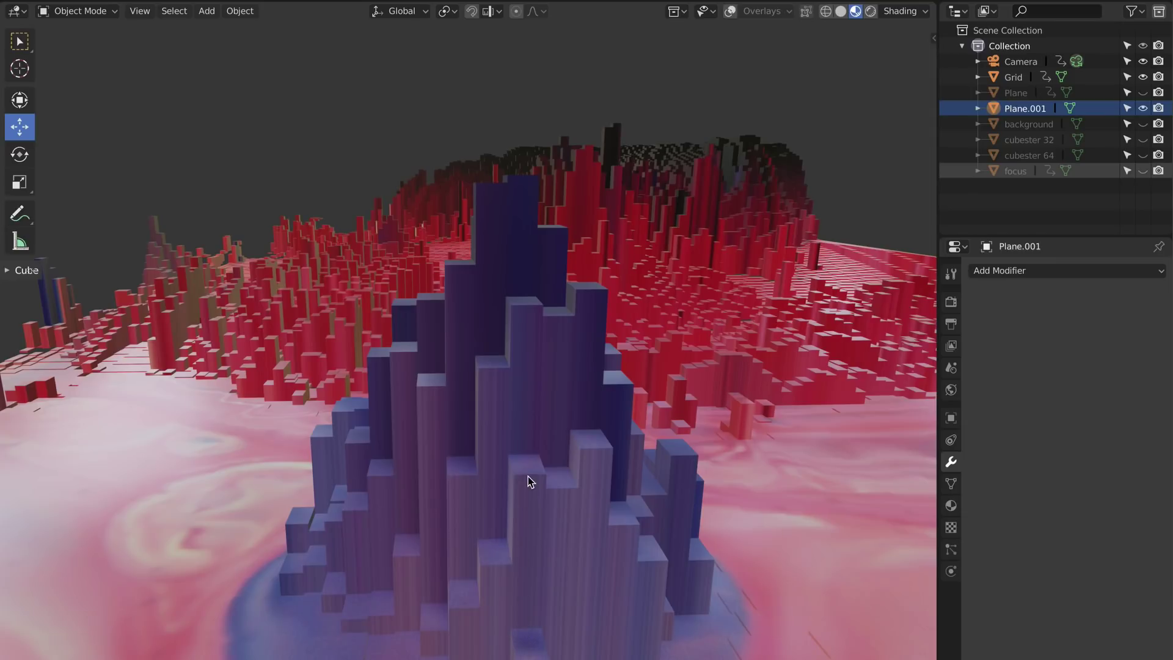
pyautogui.moveTo(529, 479); pyautogui.dragTo(499, 467, button='middle')
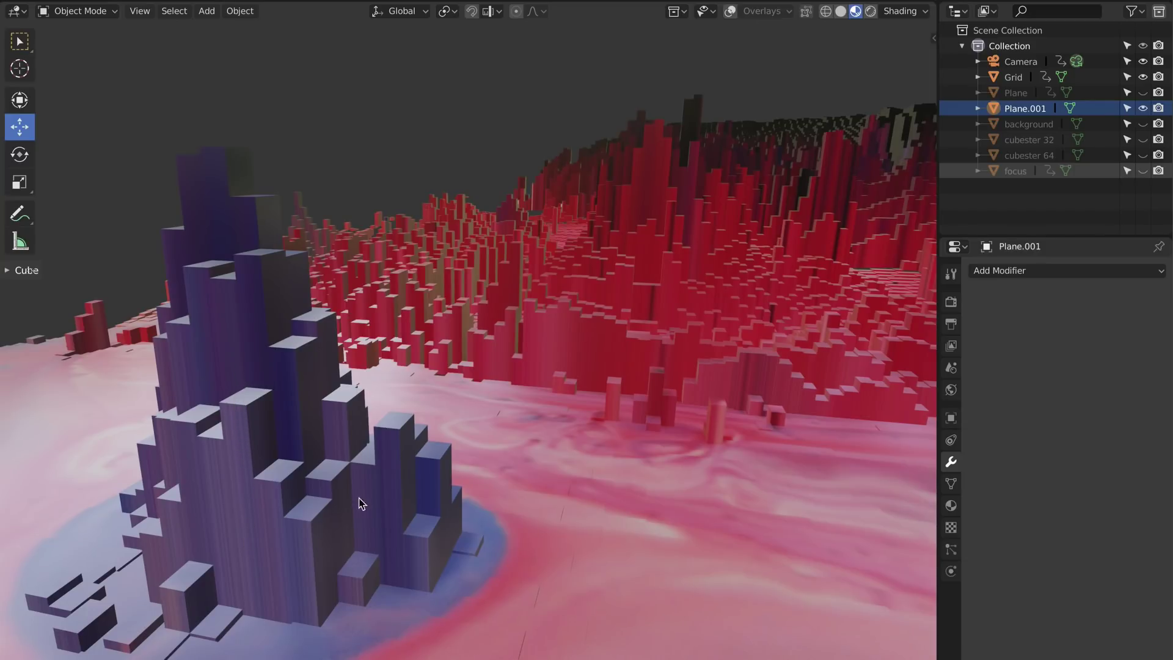
pyautogui.moveTo(366, 499); pyautogui.dragTo(350, 489, button='middle')
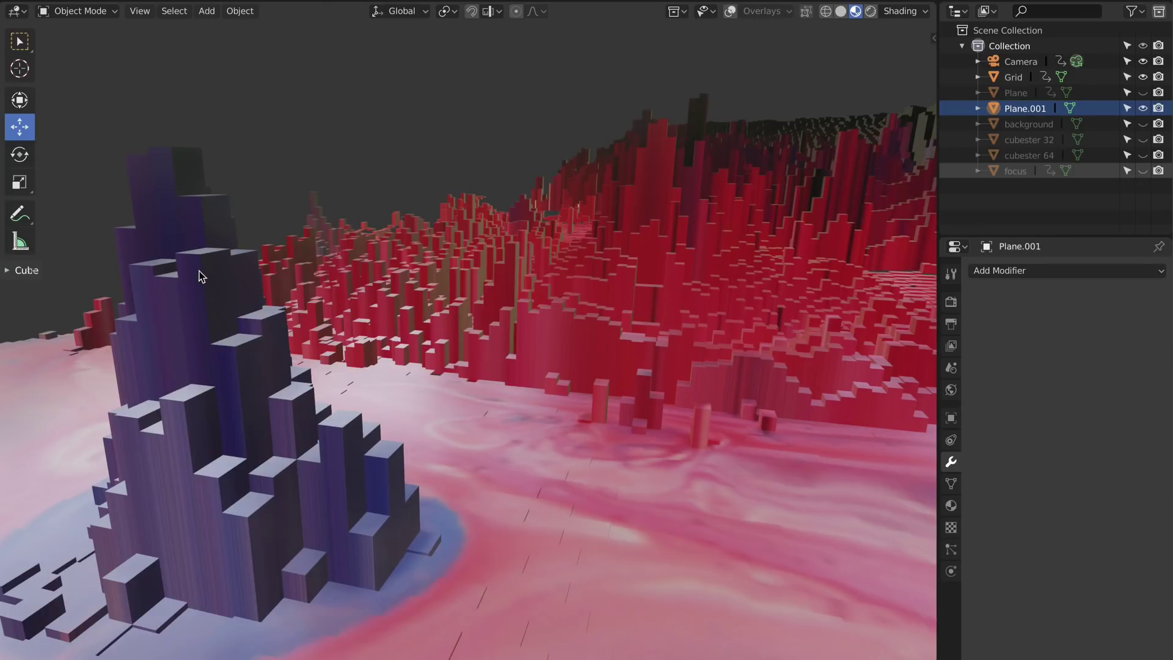
# Delete the remeshed plane and look over the original Grid block terrain
pyautogui.scroll(-2, 450, 362)
pyautogui.scroll(-6, 445, 342)
pyautogui.moveTo(443, 334); pyautogui.dragTo(516, 358, button='middle')
pyautogui.scroll(-2, 510, 353)
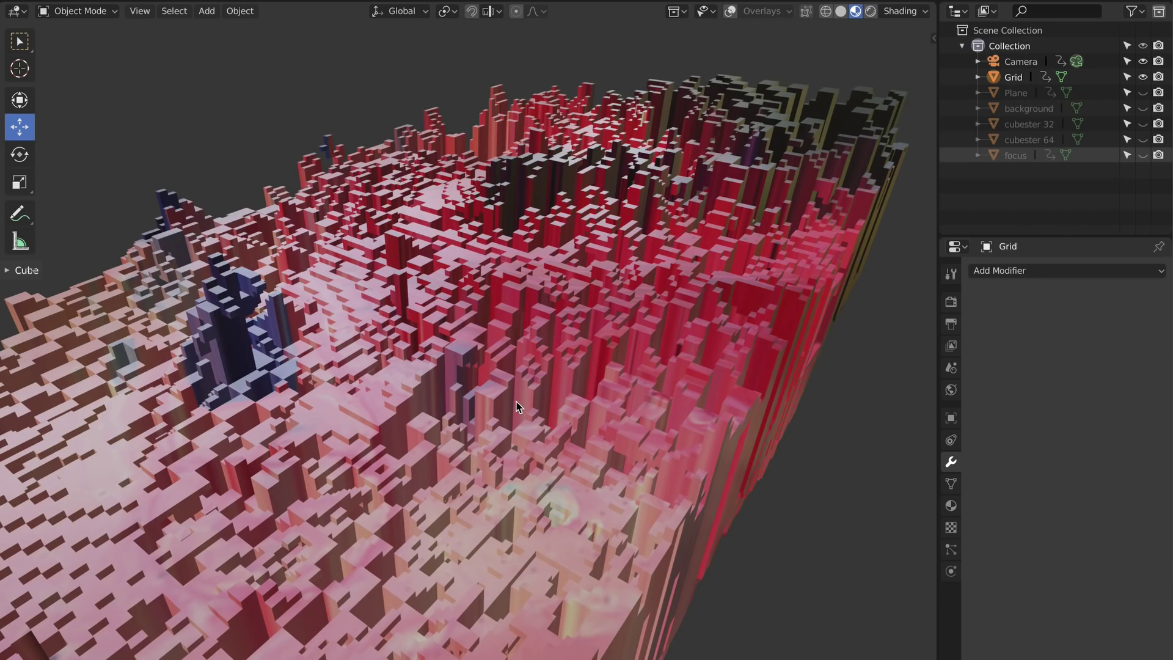
pyautogui.moveTo(516, 406); pyautogui.dragTo(565, 445, button='middle')
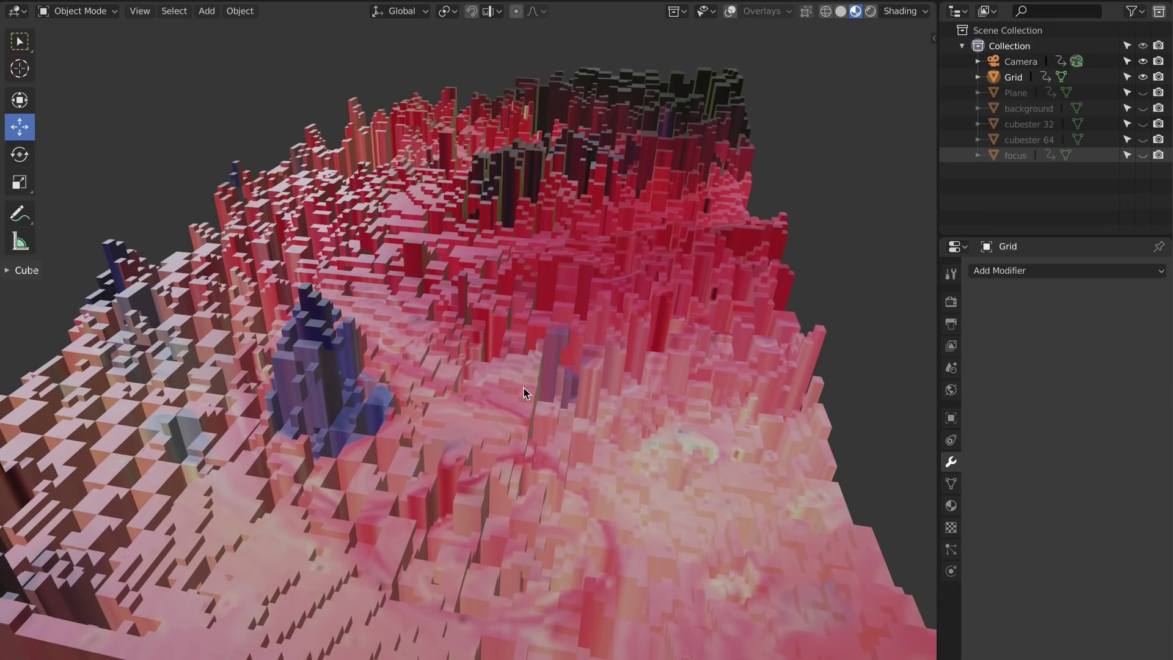
# Expand the CubeSter add-on's settings and widen their area so that all options are readable
pyautogui.scroll(-3, 523, 393)
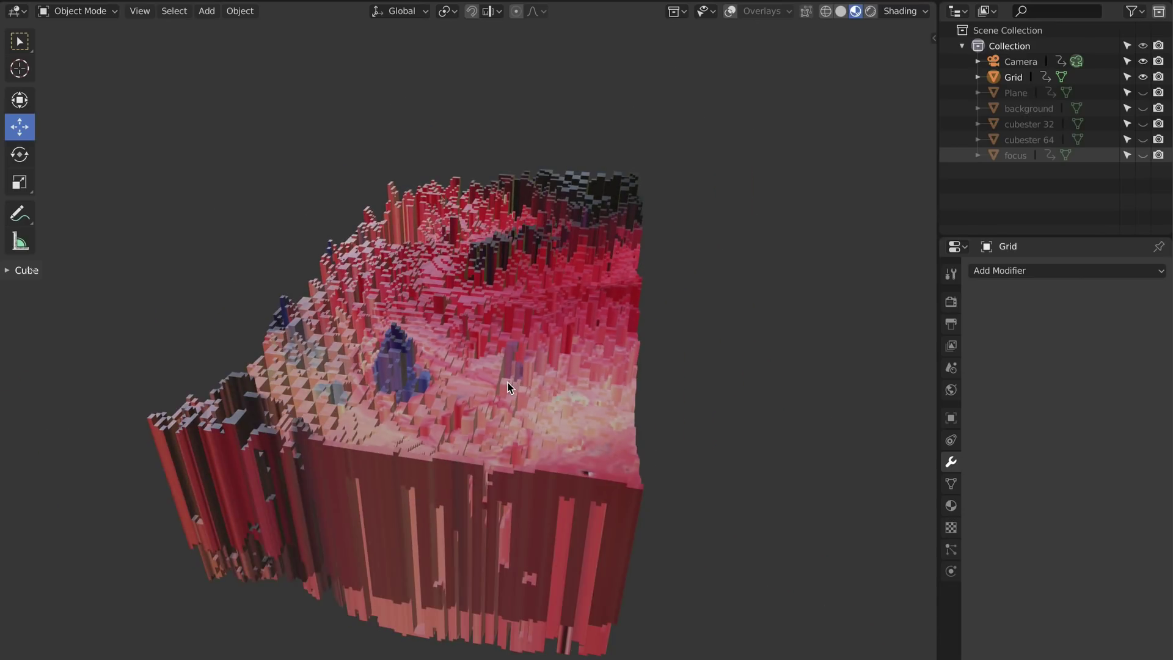
pyautogui.scroll(-3, 508, 387)
pyautogui.scroll(2, 506, 393)
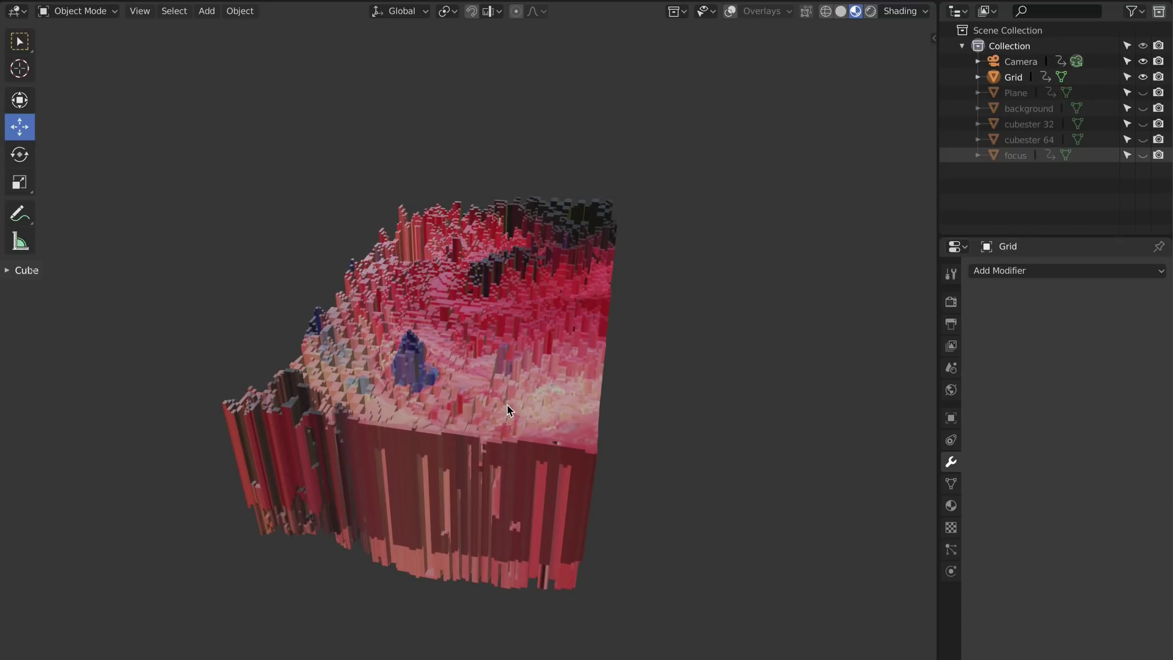
pyautogui.scroll(4, 507, 405)
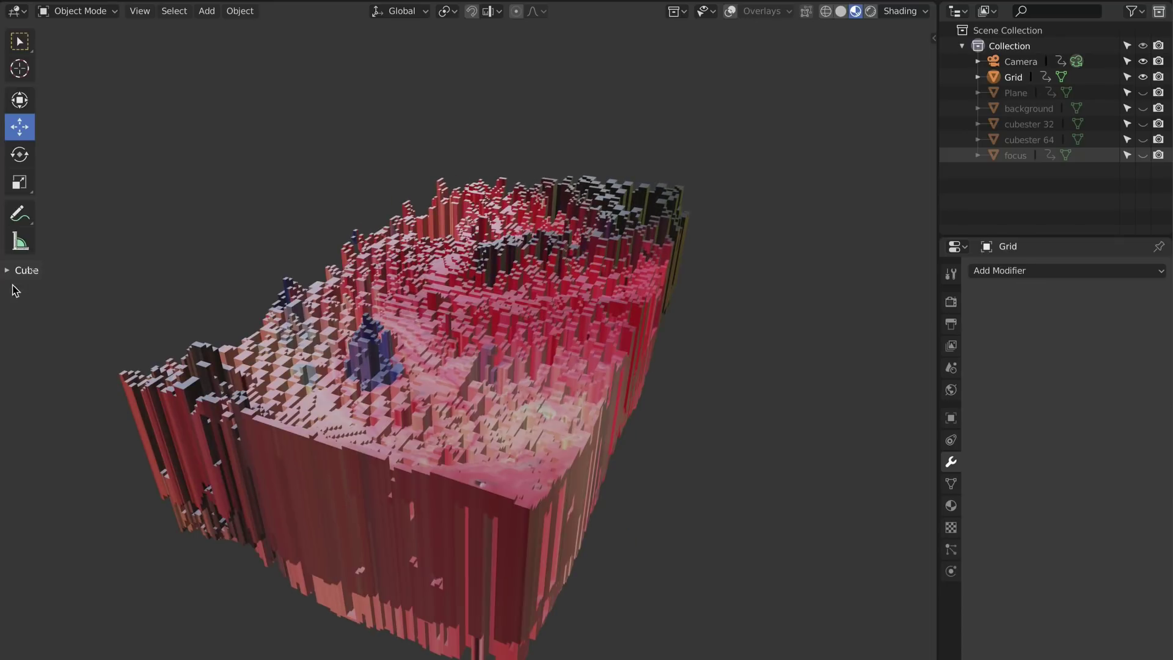
pyautogui.click(9, 270)
pyautogui.moveTo(40, 276); pyautogui.dragTo(183, 276)
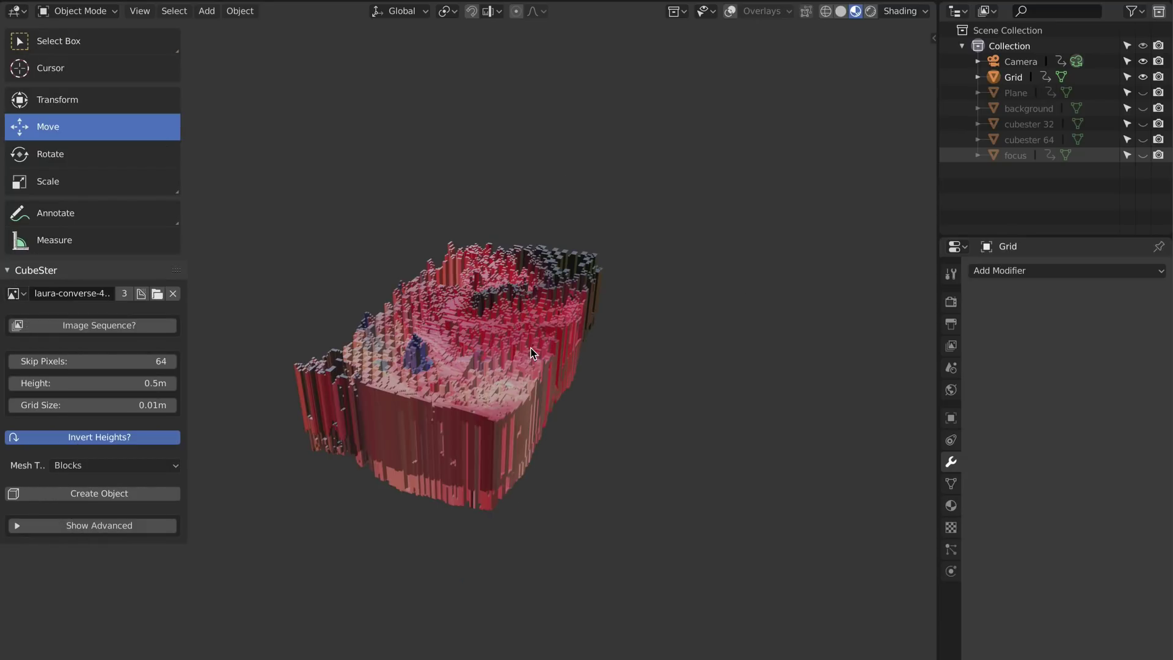
# Hide the Grid terrain and review the CubeSter add-on's advanced options and source image choice
pyautogui.click(1143, 77)
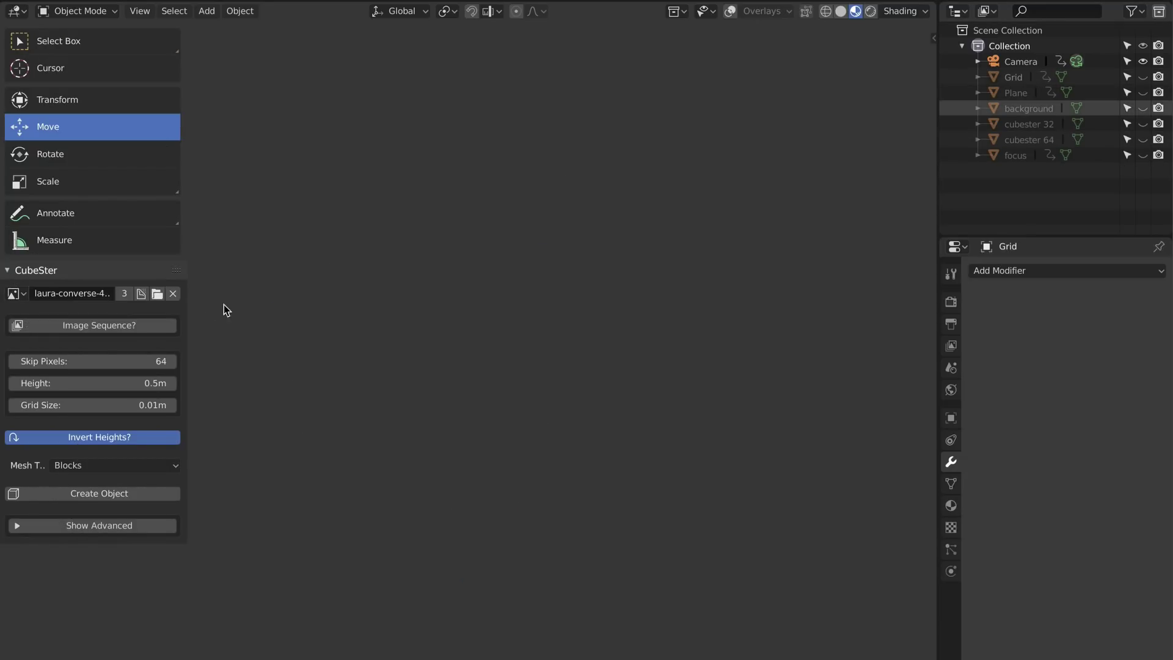
pyautogui.click(18, 527)
pyautogui.click(18, 526)
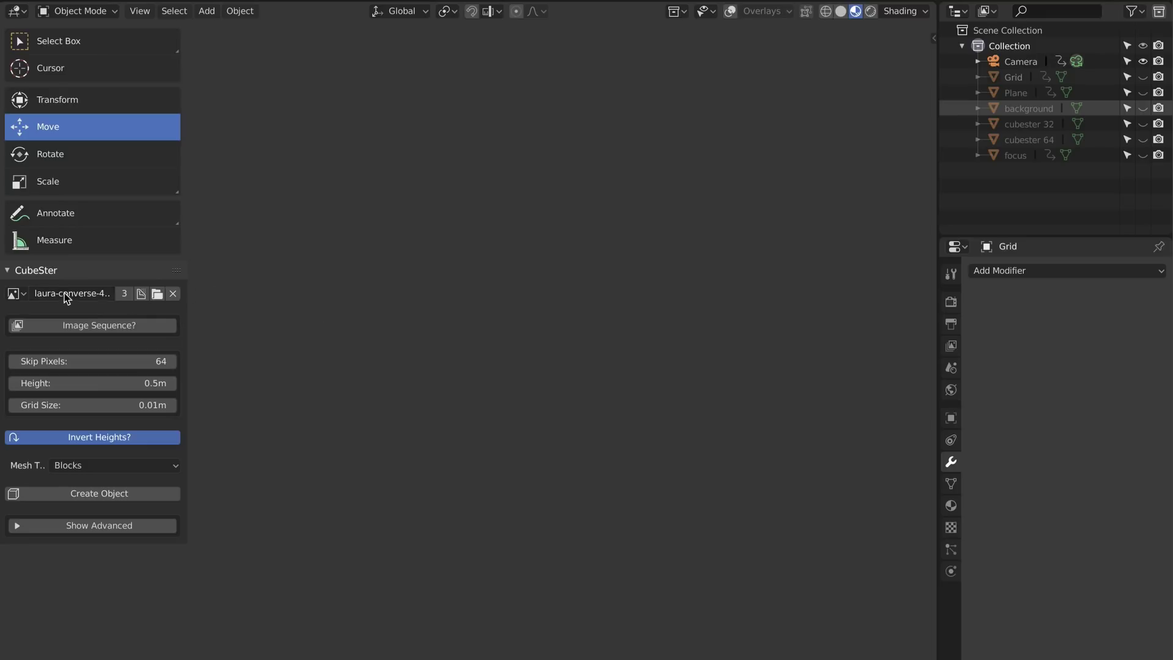
pyautogui.click(18, 292)
pyautogui.click(34, 317)
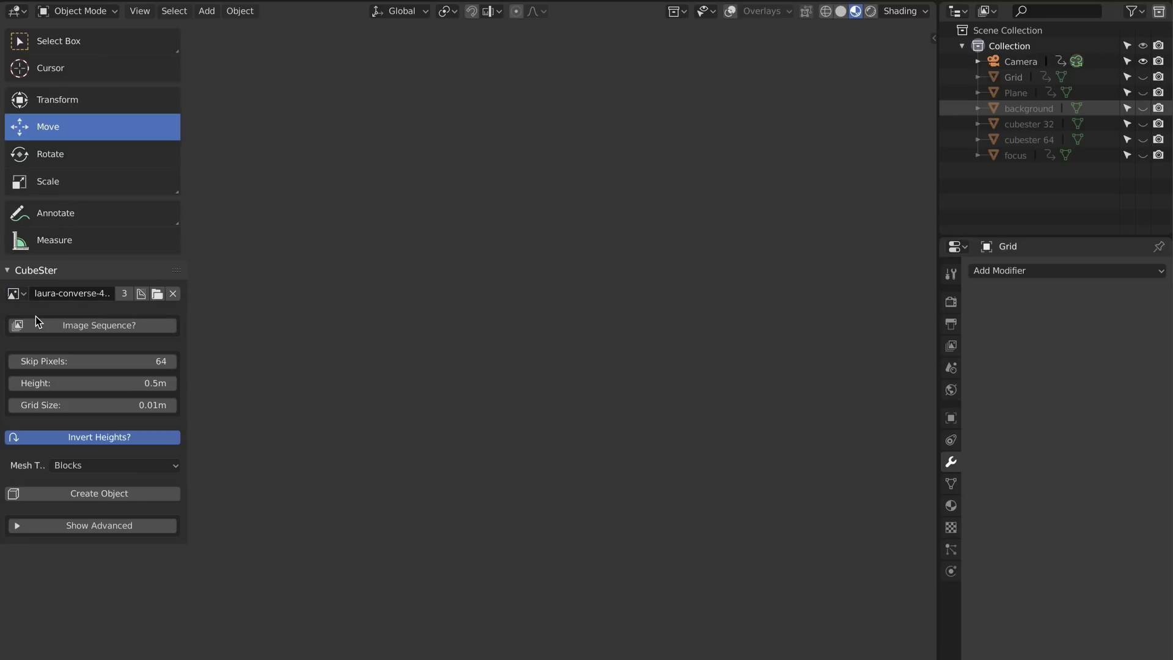
# Set CubeSter's Skip Pixels to 40 and its Height to 1 m
pyautogui.click(86, 360)
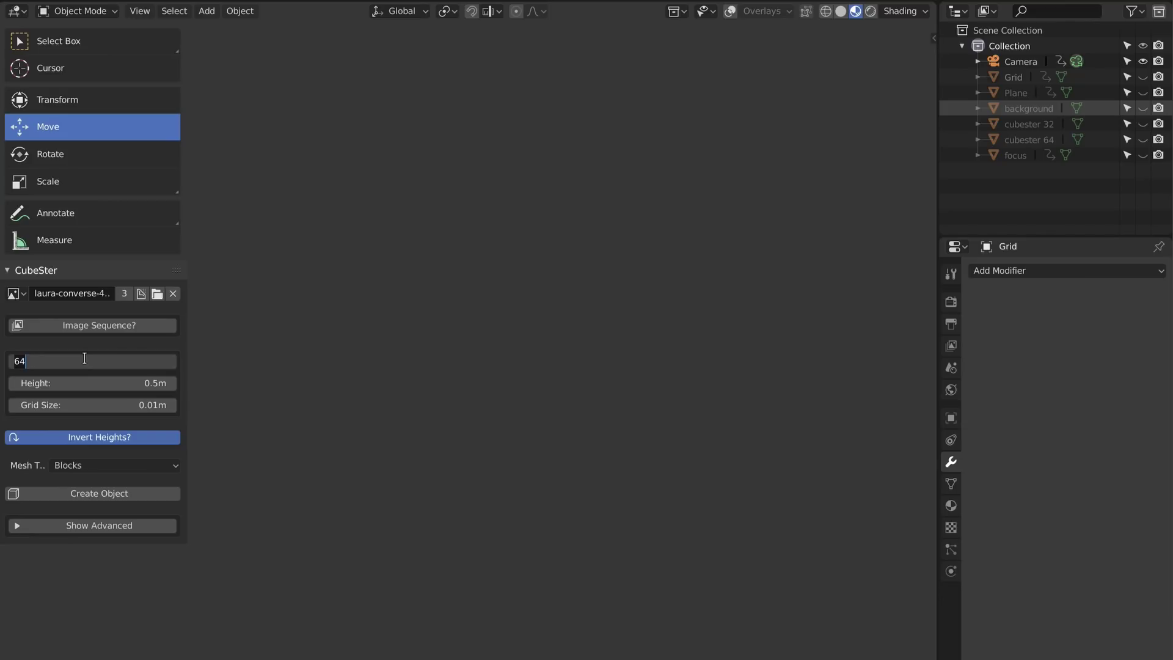
pyautogui.write('4')
pyautogui.press('Return')
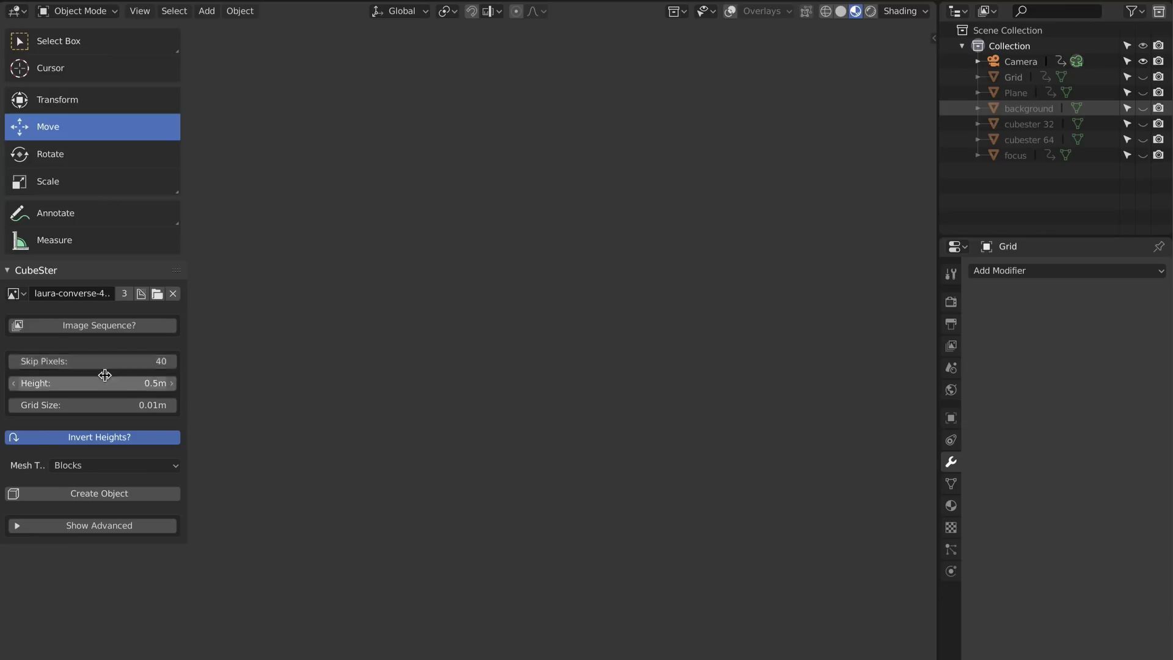
pyautogui.click(92, 380)
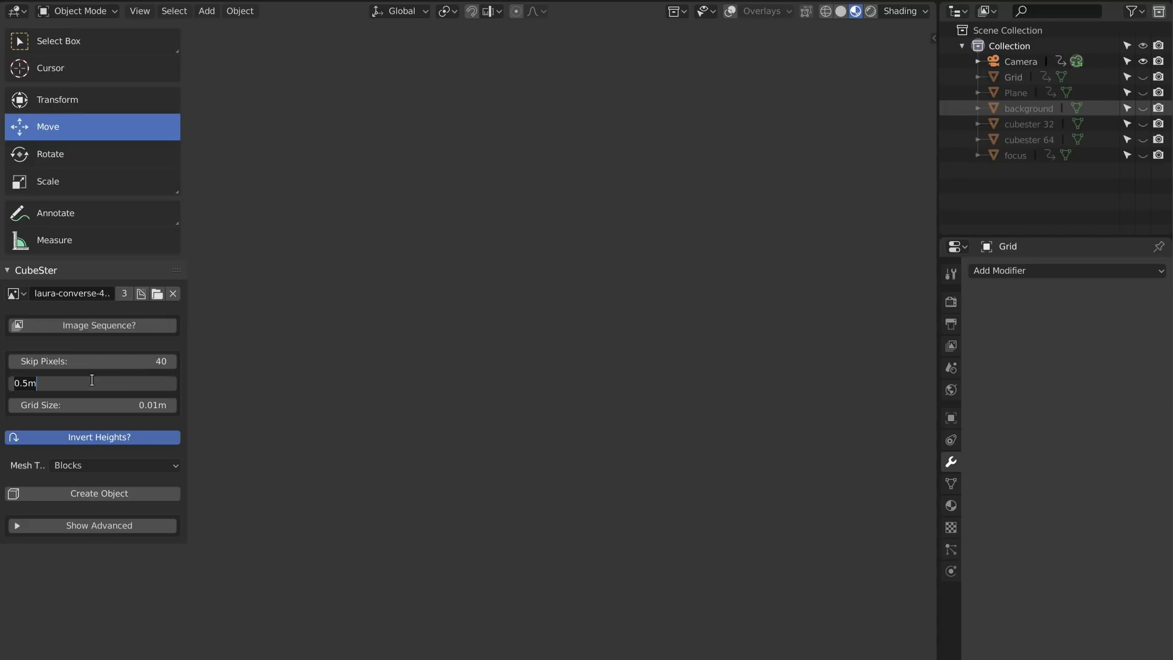
pyautogui.write('1')
pyautogui.press('Return')
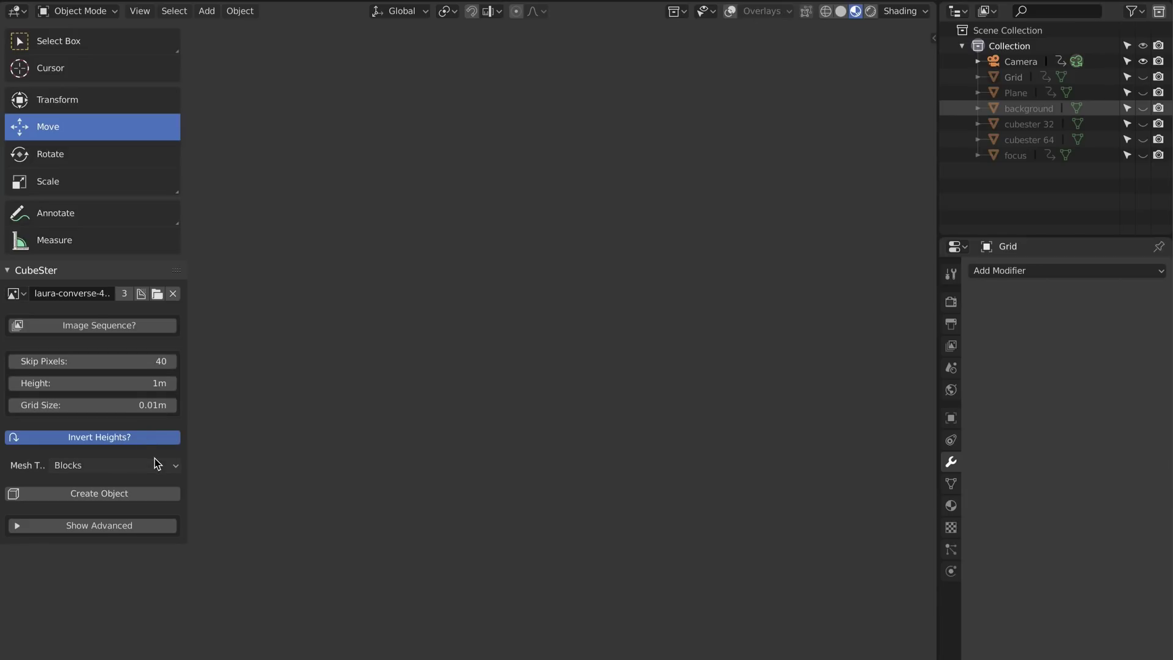
# Create the CubeSter block object from the chosen image and look over the generated terrain
pyautogui.click(129, 495)
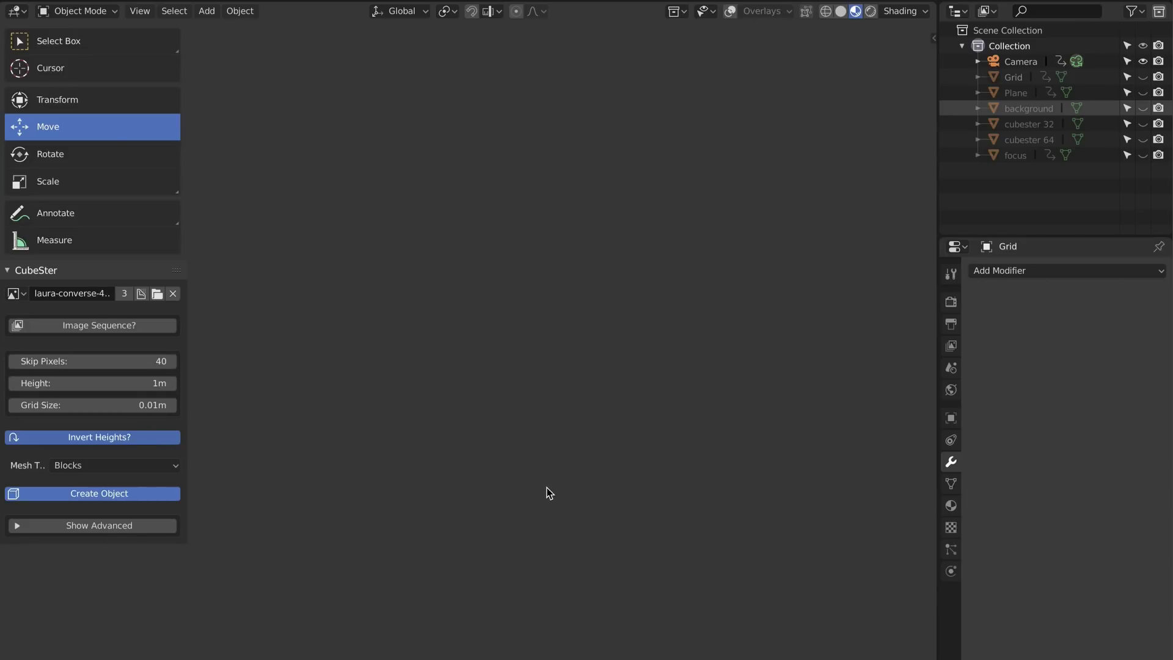
pyautogui.scroll(10, 488, 320)
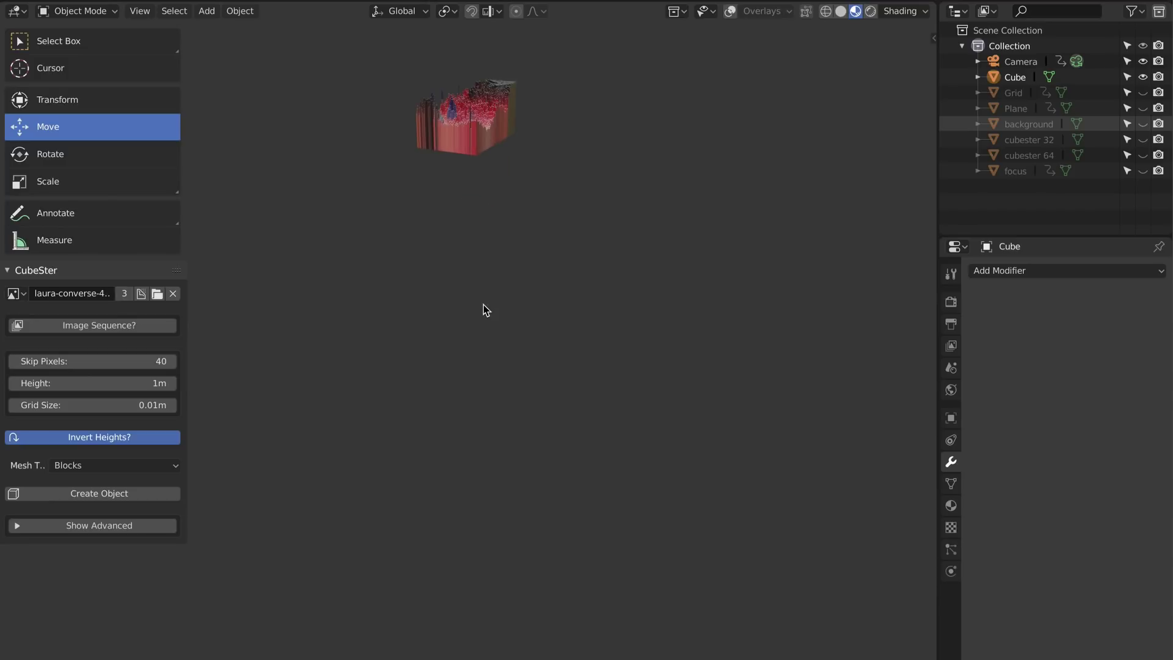
pyautogui.moveTo(520, 222); pyautogui.dragTo(529, 273, button='middle')
pyautogui.scroll(5, 530, 272)
pyautogui.scroll(-6, 519, 302)
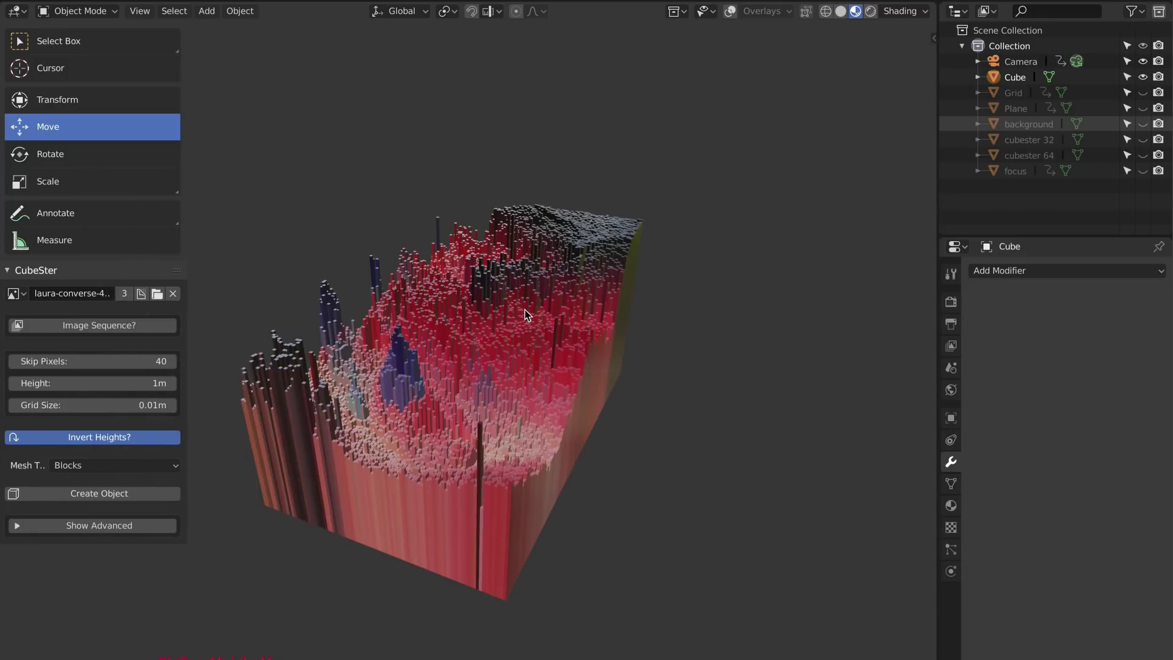
# Lower the CubeSter terrain by setting its Z scale to 0.580
pyautogui.press('n')
pyautogui.moveTo(819, 248); pyautogui.dragTo(758, 249)
pyautogui.scroll(6, 426, 374)
pyautogui.scroll(-6, 426, 374)
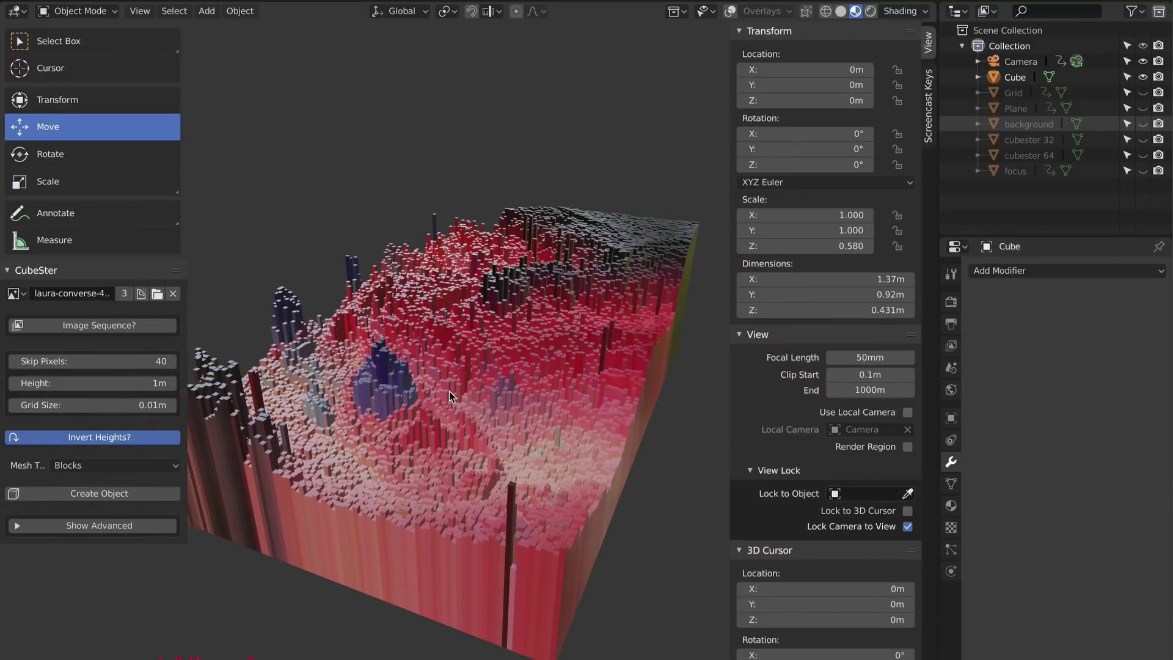
pyautogui.moveTo(450, 391); pyautogui.dragTo(526, 372, button='middle')
# Enable Ambient Occlusion, Bloom and Screen Space Reflections in the Eevee render settings
pyautogui.click(951, 302)
pyautogui.click(985, 313)
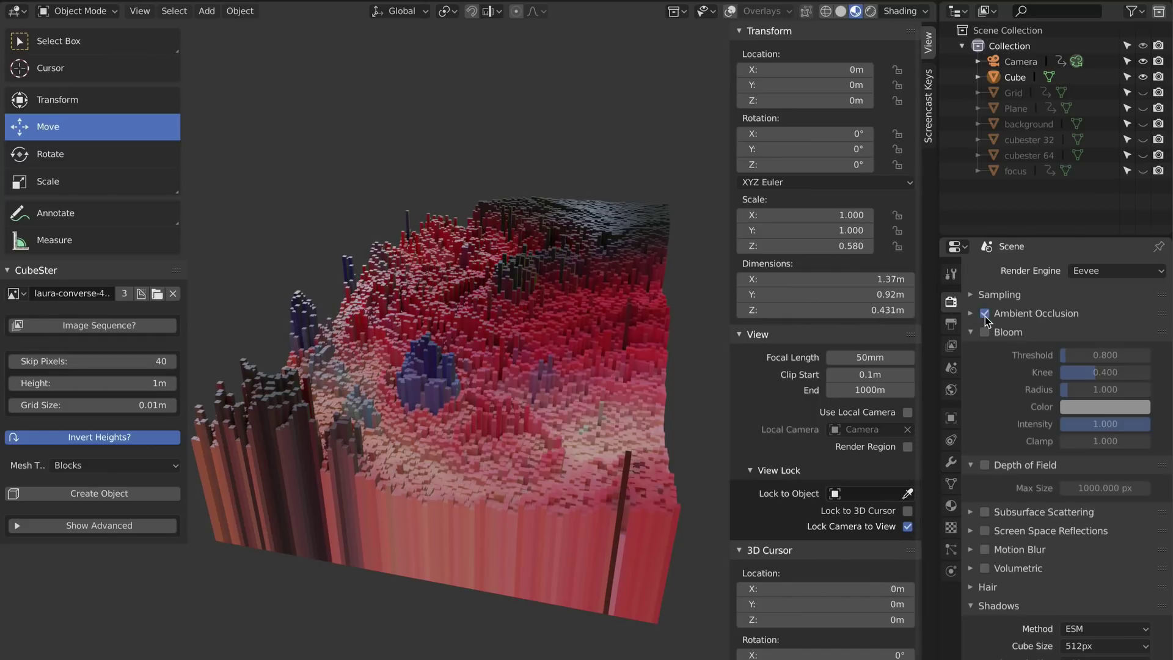
pyautogui.click(990, 333)
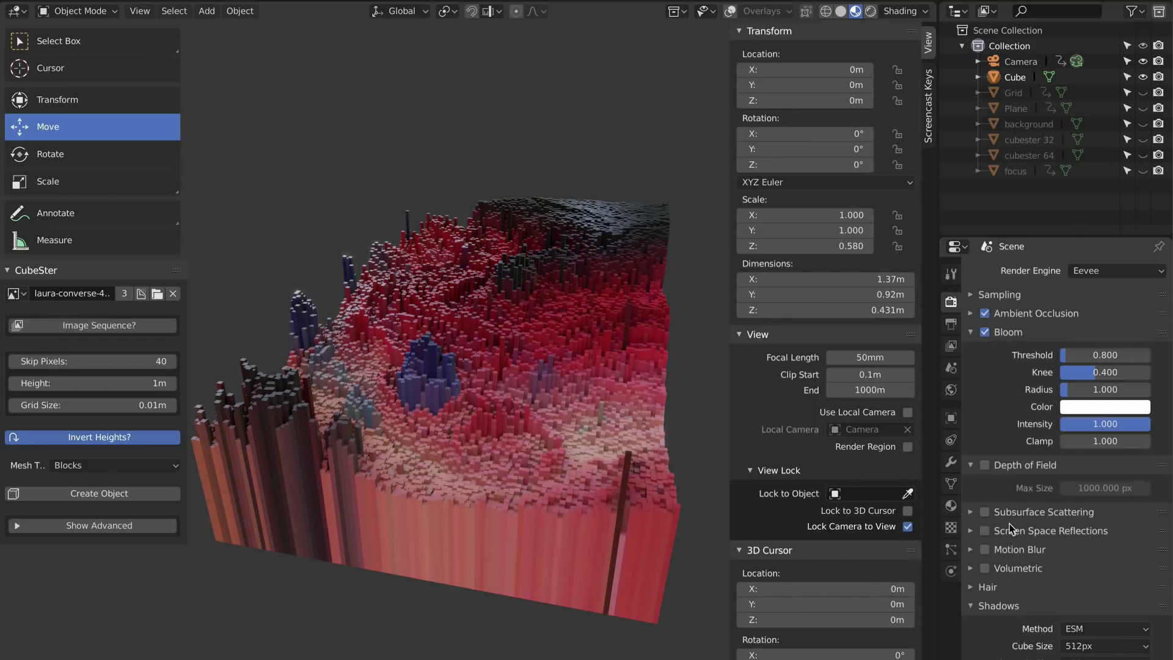
pyautogui.click(985, 530)
# Examine the shading and individual blocks of the CubeSter terrain from the side, from above and up close
pyautogui.moveTo(467, 385)
pyautogui.mouseDown(button='middle')
pyautogui.moveTo(497, 384)
pyautogui.moveTo(445, 380)
pyautogui.mouseUp(button='middle')
pyautogui.scroll(8, 427, 388)
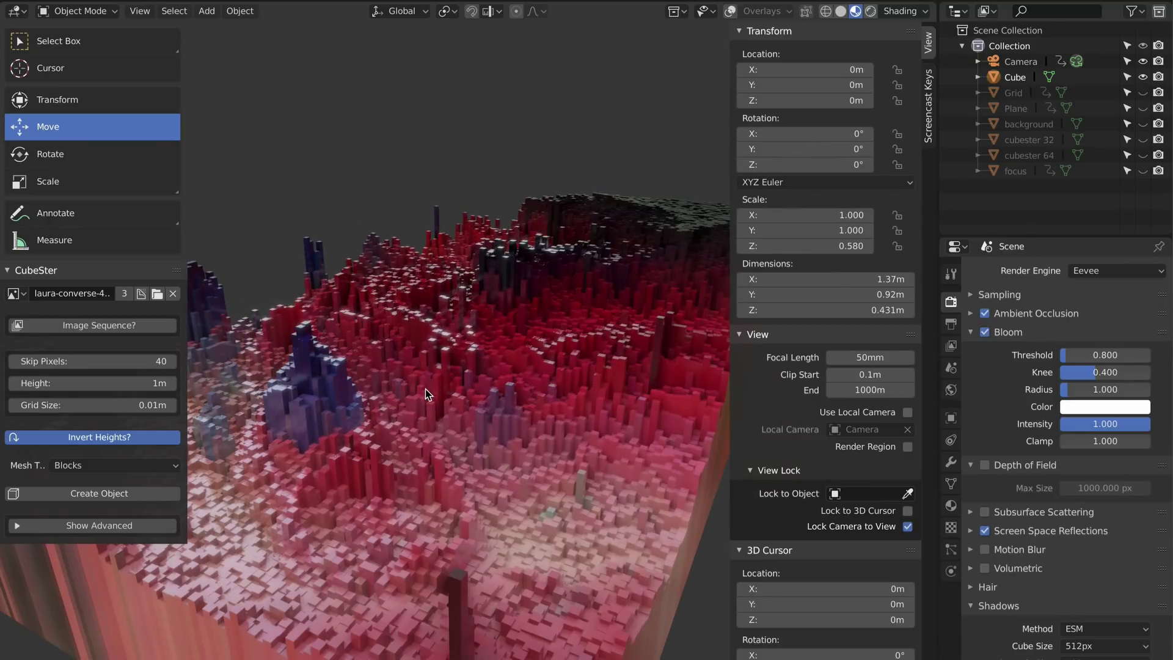
pyautogui.scroll(-8, 501, 347)
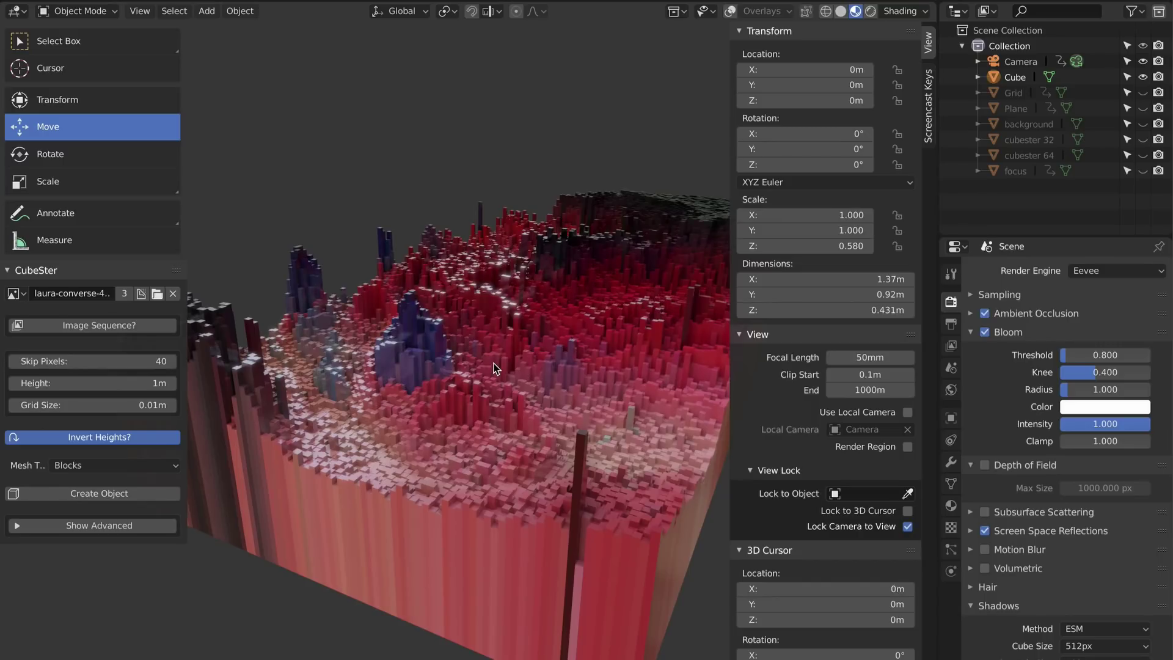
pyautogui.moveTo(507, 369); pyautogui.dragTo(463, 429, button='middle')
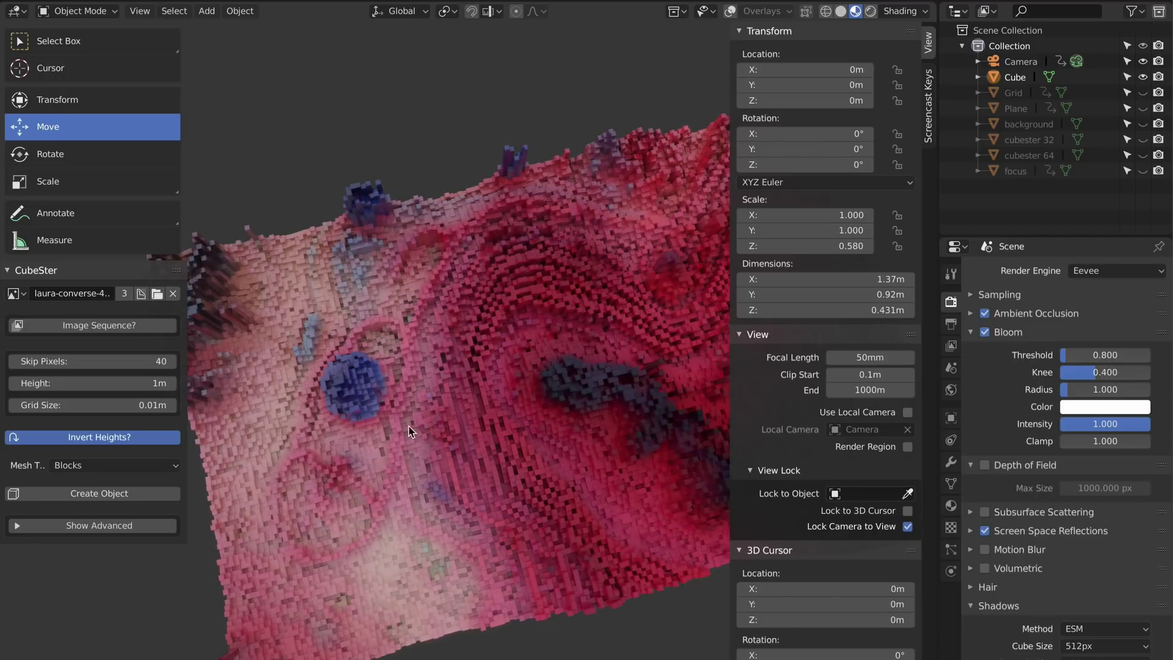
pyautogui.scroll(8, 552, 386)
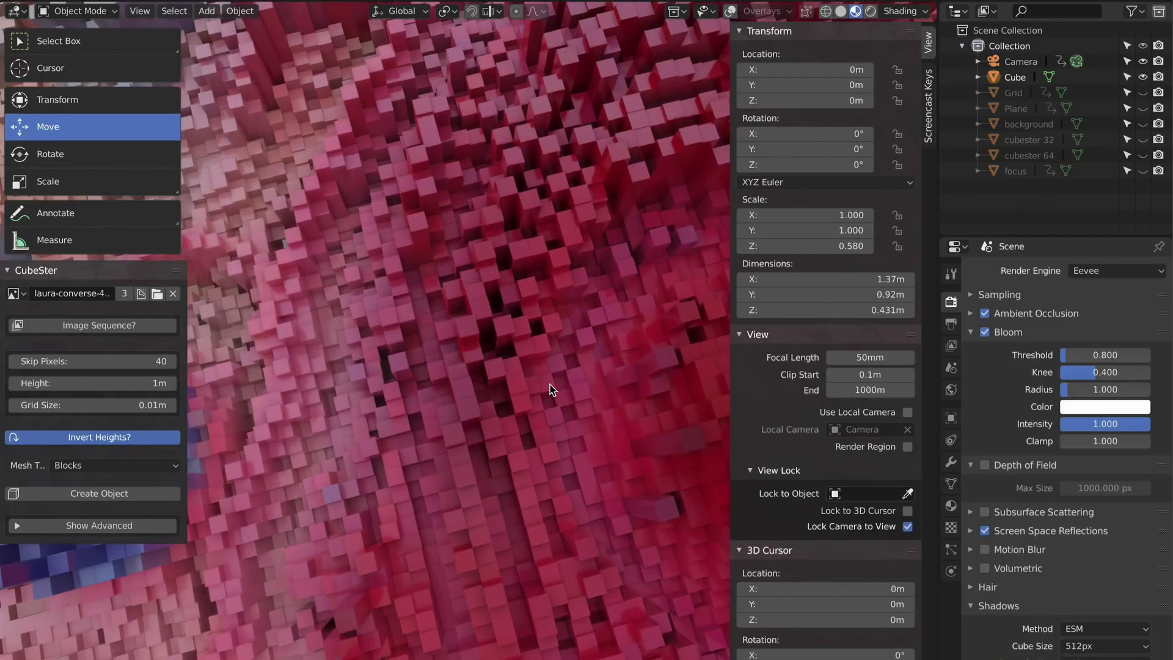
pyautogui.scroll(-10, 550, 385)
pyautogui.moveTo(574, 390); pyautogui.dragTo(561, 413, button='middle')
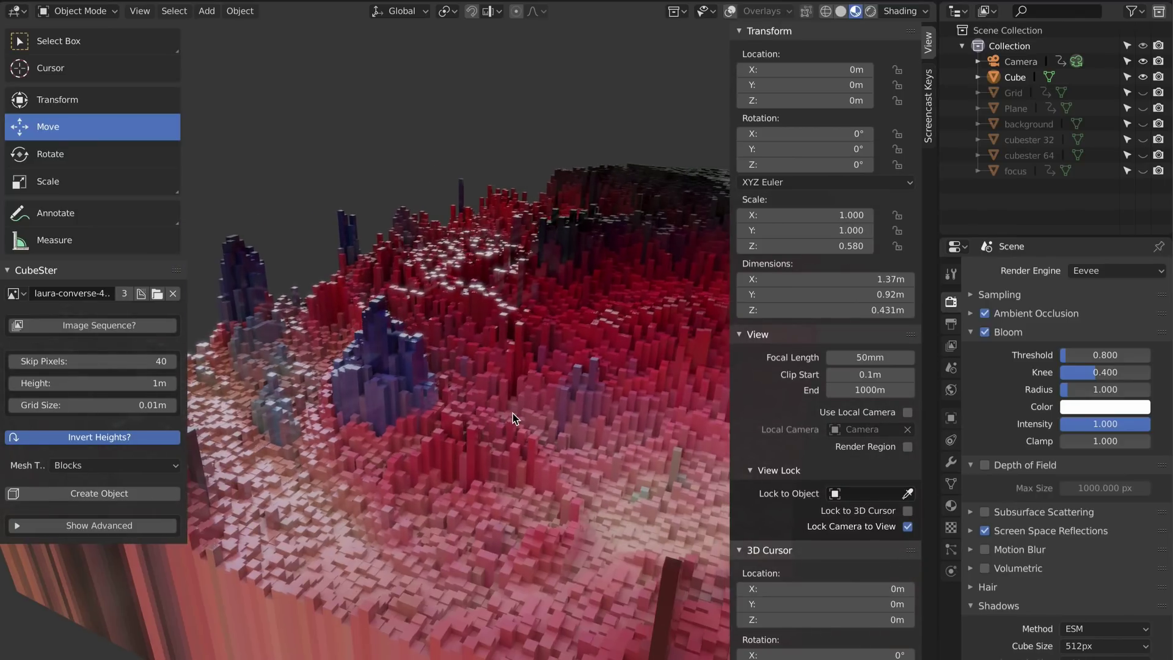
# Hide the transform sidebar and apply smooth shading to the CubeSter terrain
pyautogui.press('n')
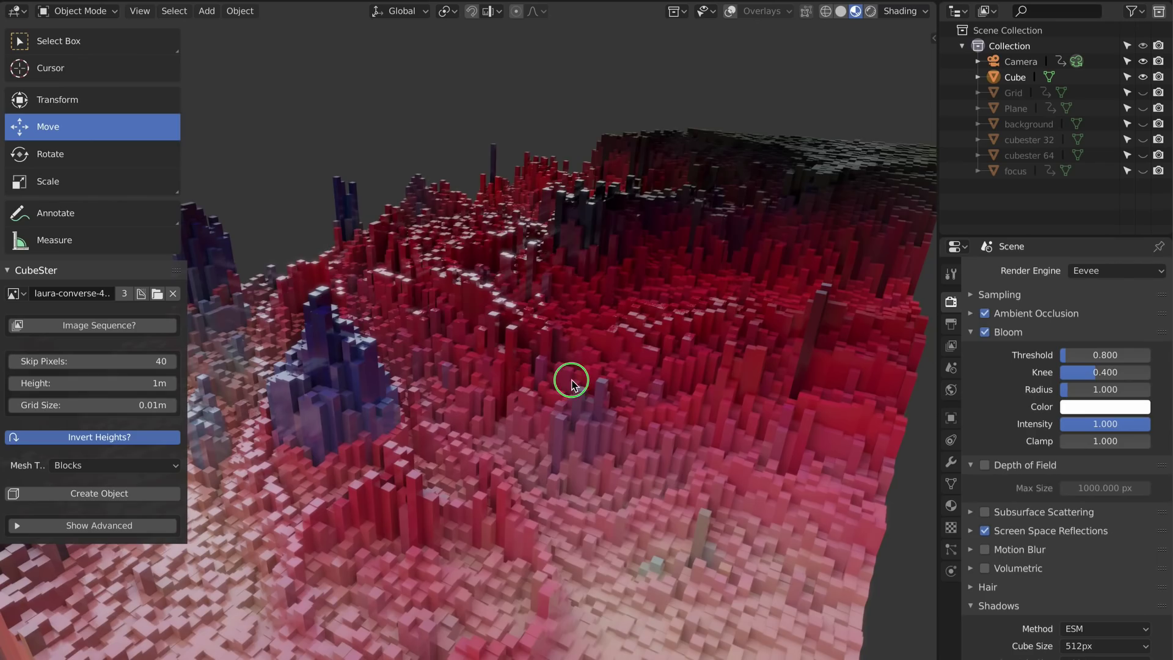
pyautogui.rightClick(575, 383)
pyautogui.click(560, 381)
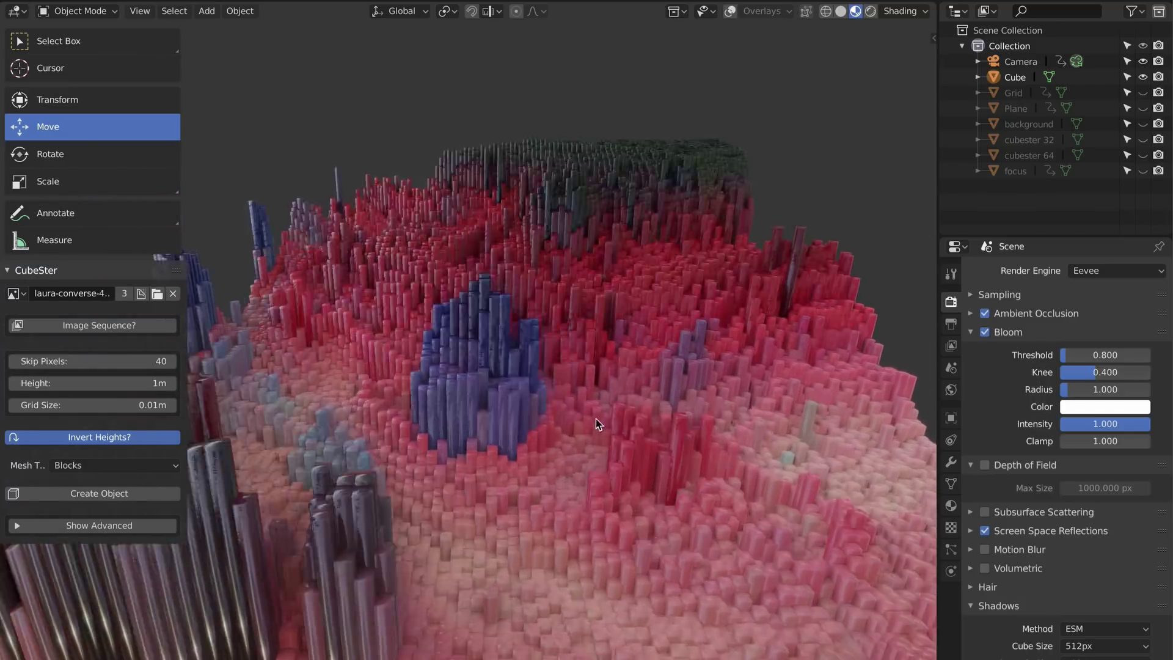
# Add a Subdivision Surface modifier to the smooth-shaded CubeSter terrain
pyautogui.click(951, 462)
pyautogui.click(1011, 278)
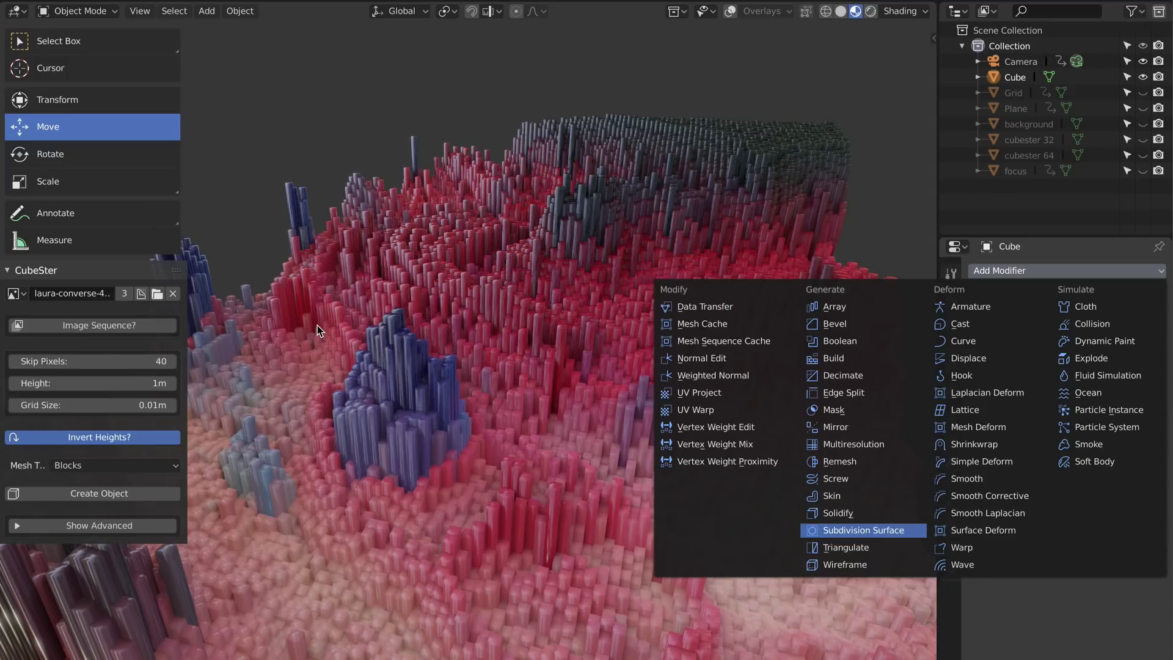
pyautogui.press('Return')
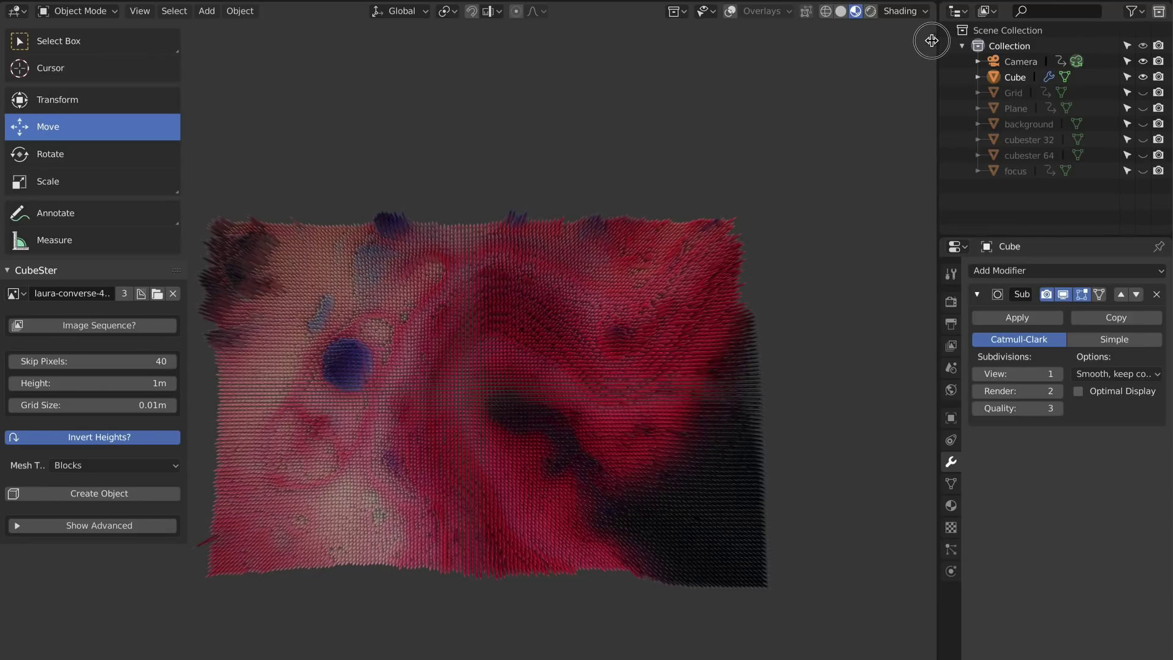
# Stretch the subdivided terrain into long spikes with a Z scale of 2.360
pyautogui.press('n')
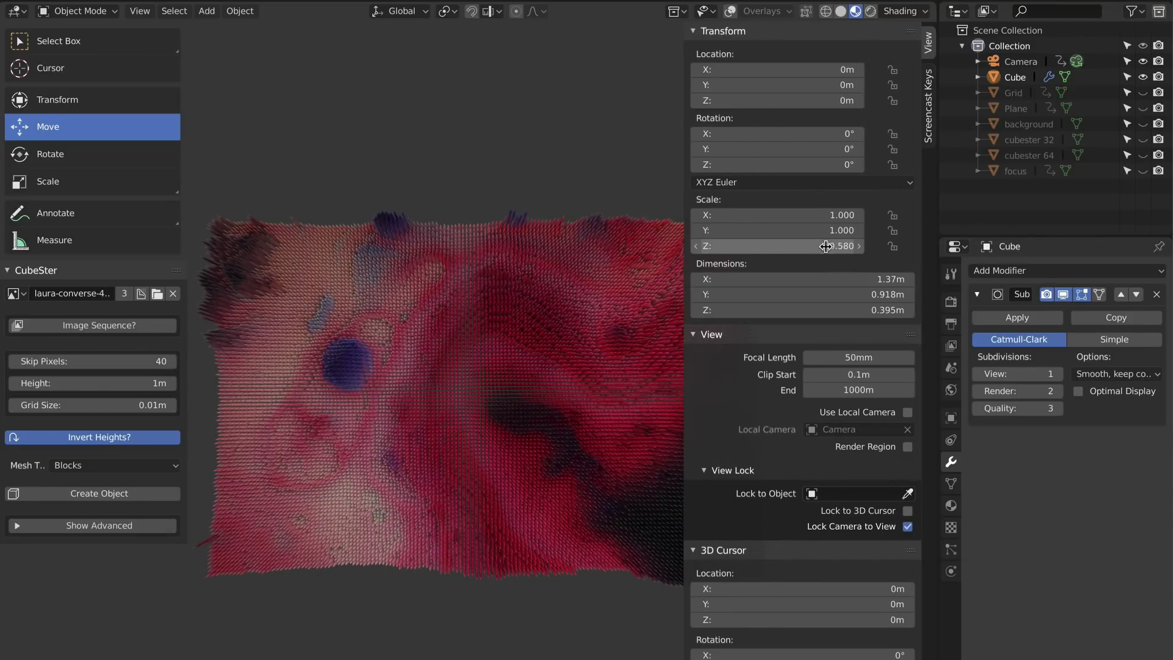
pyautogui.moveTo(826, 246); pyautogui.dragTo(885, 246)
pyautogui.moveTo(377, 452); pyautogui.dragTo(805, 245, button='middle')
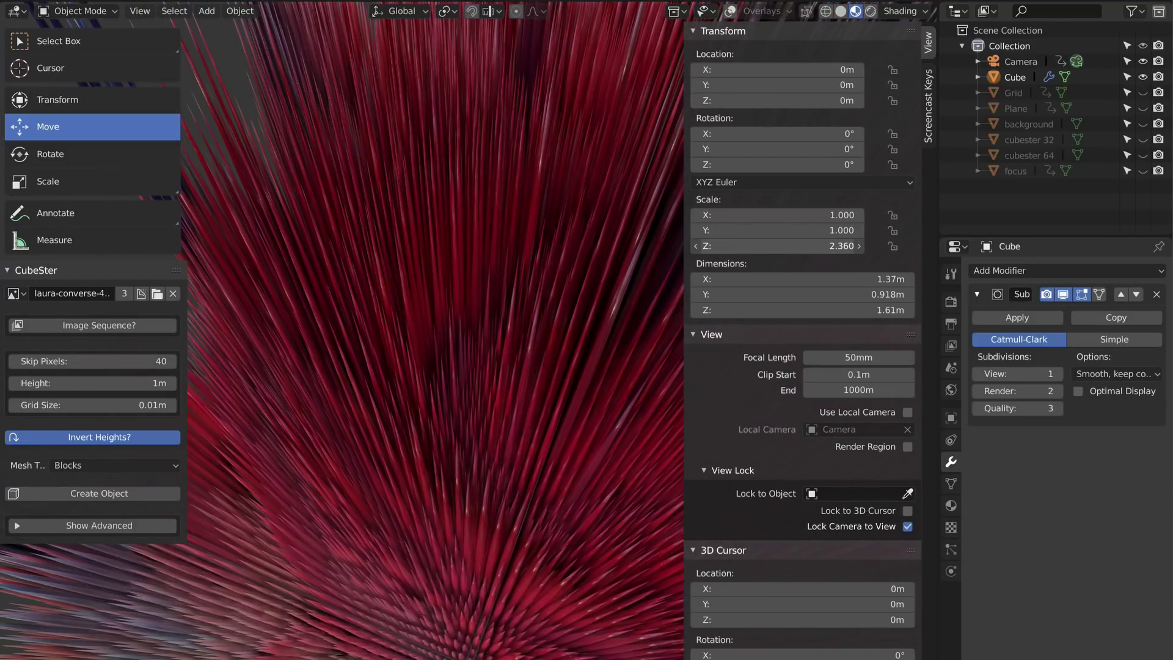
# Flatten the subdivided terrain into bead-like dots with a Z scale of 0.040
pyautogui.moveTo(805, 245); pyautogui.dragTo(740, 245)
pyautogui.moveTo(538, 379); pyautogui.dragTo(544, 405, button='middle')
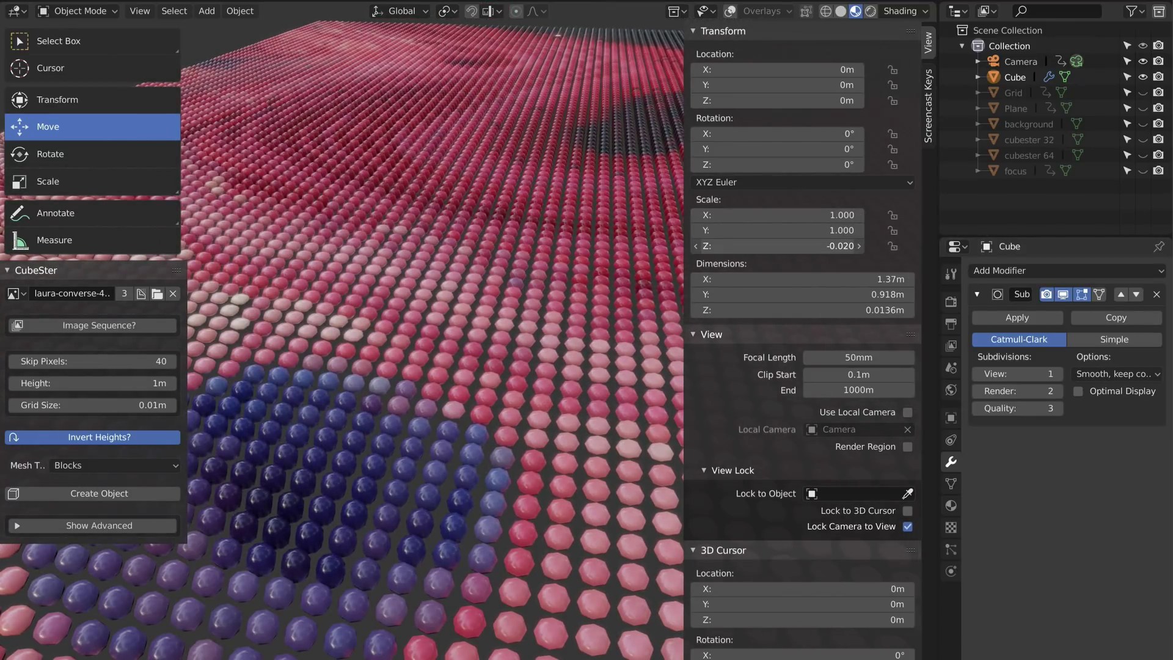
pyautogui.moveTo(776, 245)
pyautogui.mouseDown()
pyautogui.moveTo(822, 245)
pyautogui.moveTo(788, 246)
pyautogui.mouseUp()
pyautogui.moveTo(625, 341); pyautogui.dragTo(515, 339, button='middle')
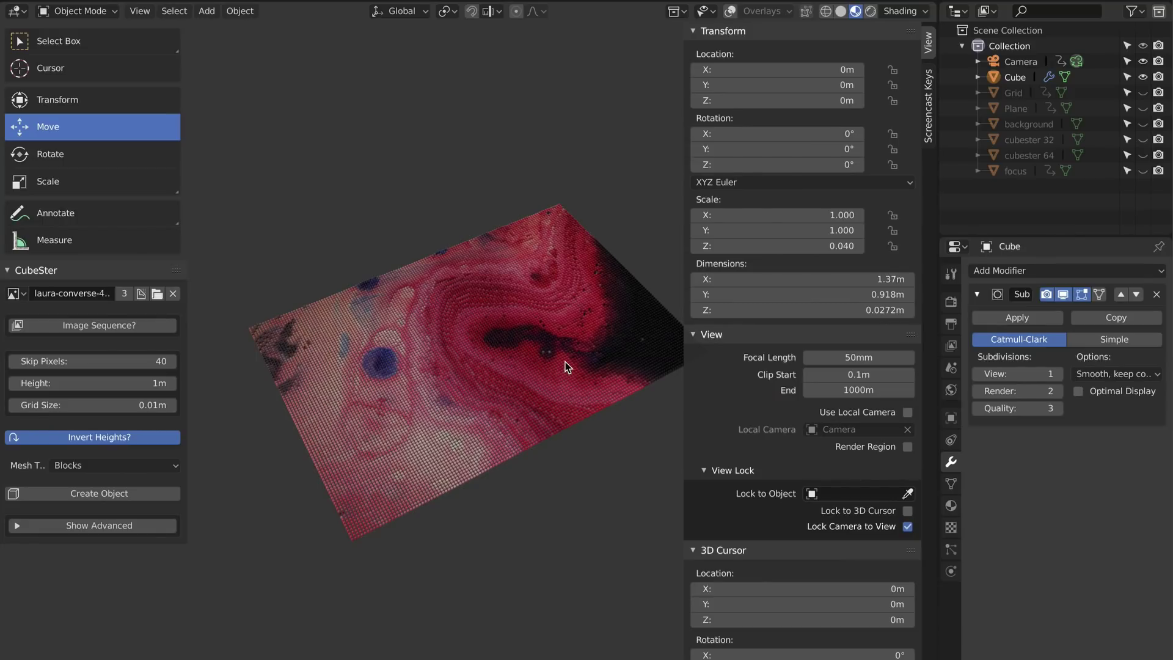
# Delete the flattened CubeSter terrain and bring the original Grid block terrain back into view
pyautogui.press('Delete')
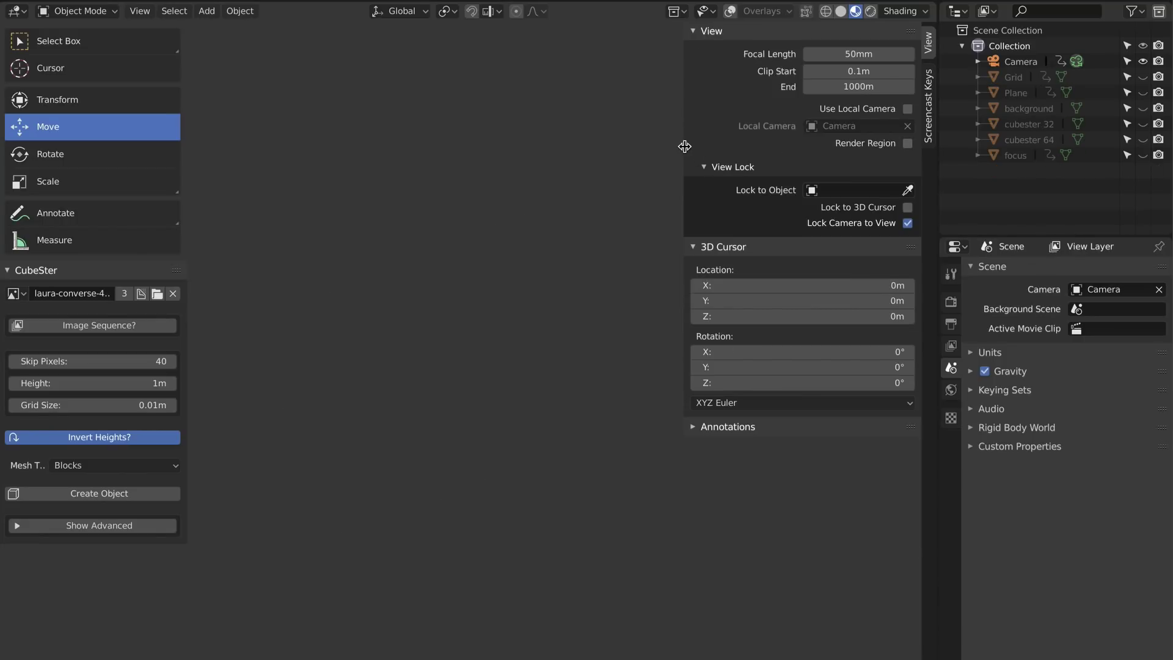
pyautogui.moveTo(685, 147); pyautogui.dragTo(906, 142)
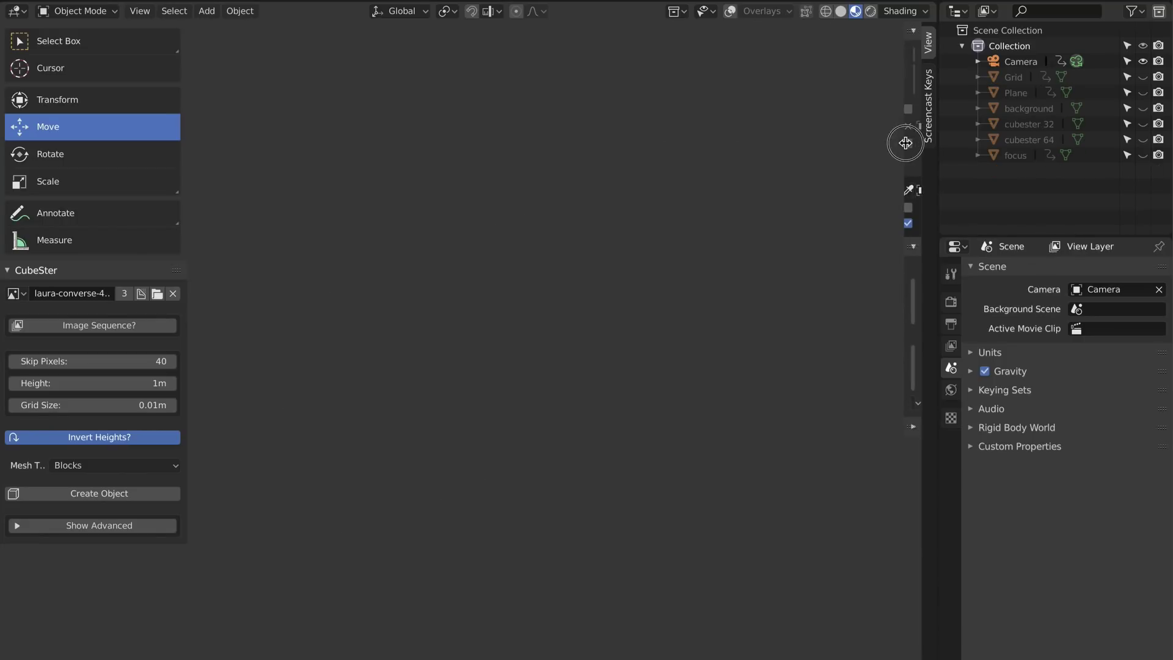
pyautogui.click(1143, 78)
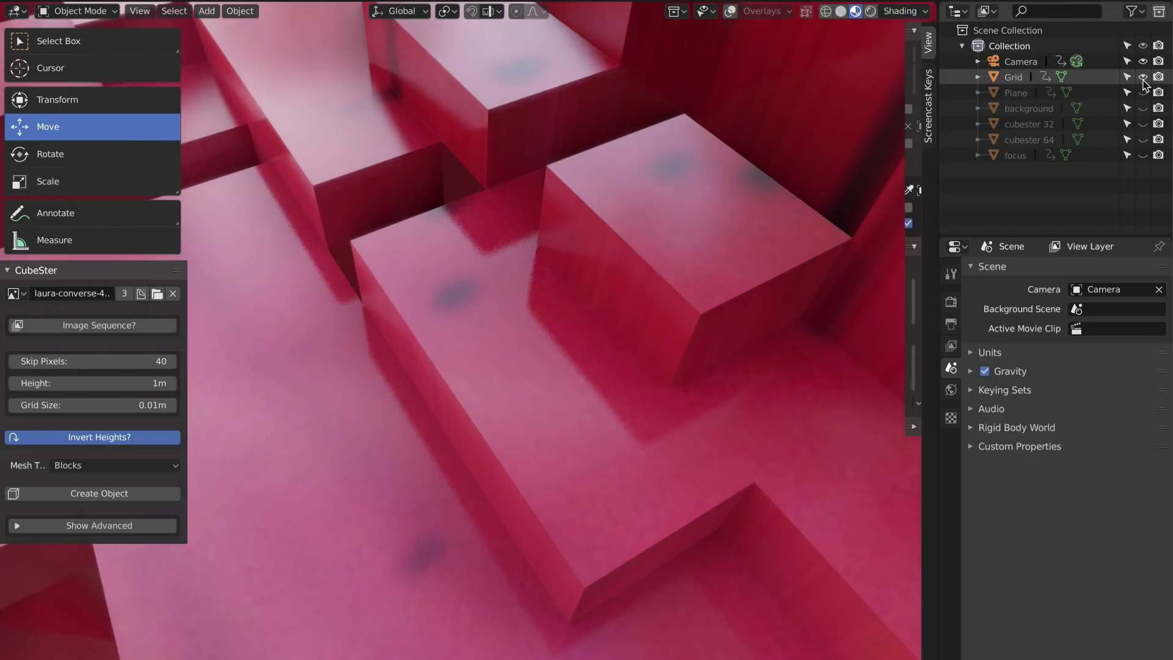
pyautogui.scroll(-10, 391, 340)
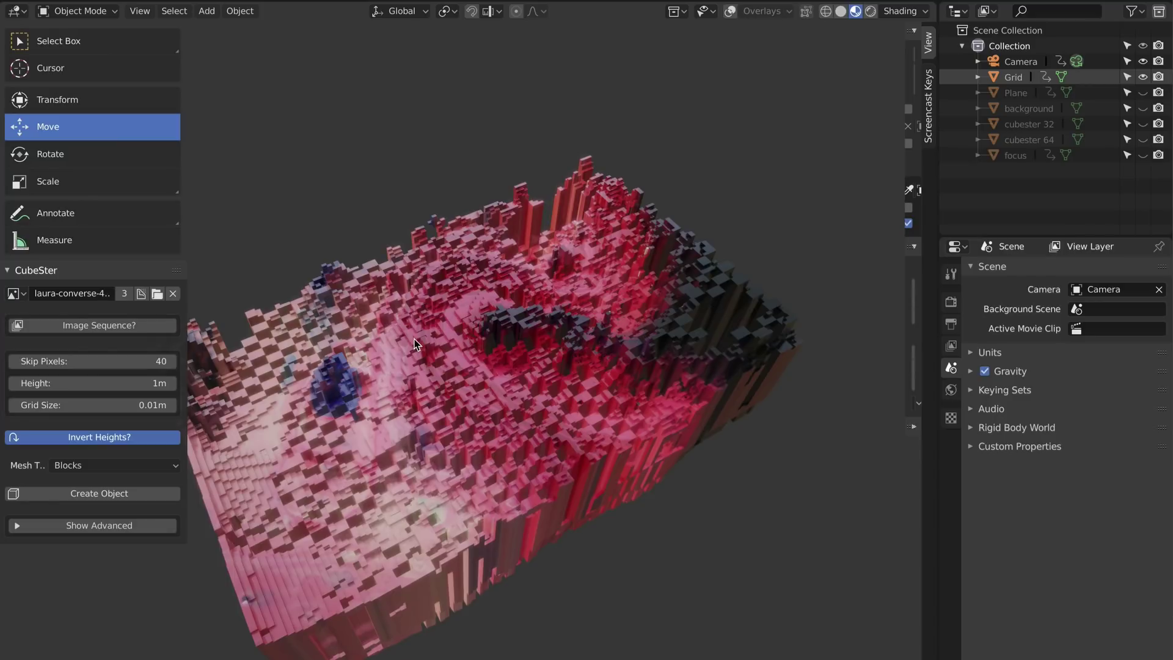
pyautogui.scroll(10, 500, 365)
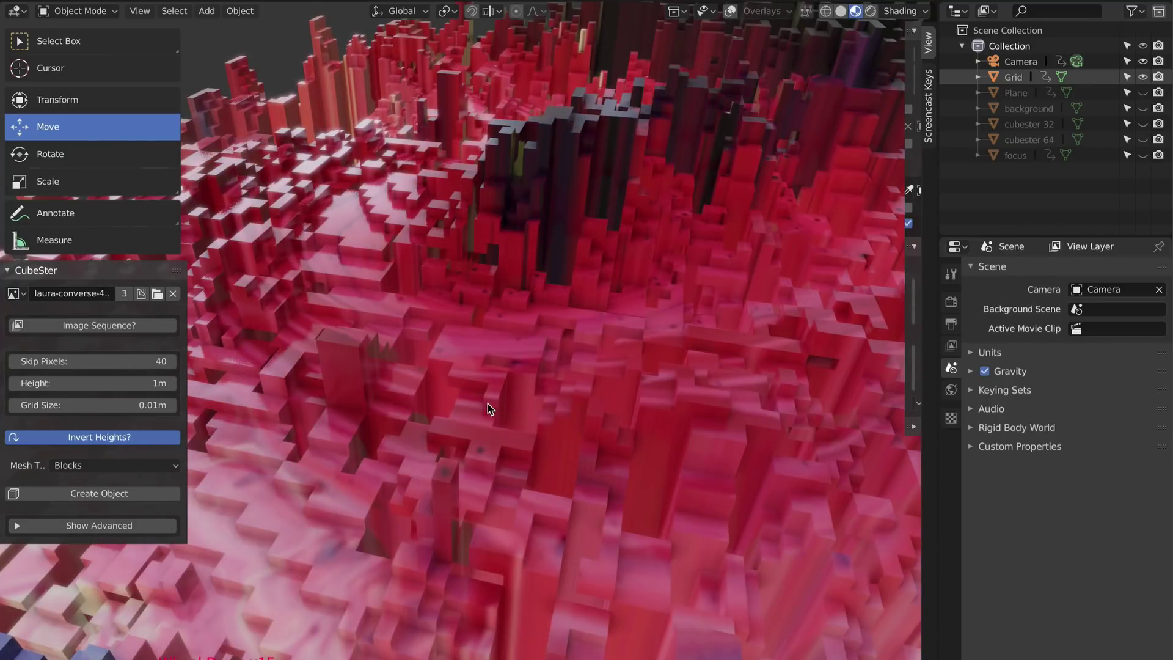
pyautogui.moveTo(488, 404); pyautogui.dragTo(486, 406, button='middle')
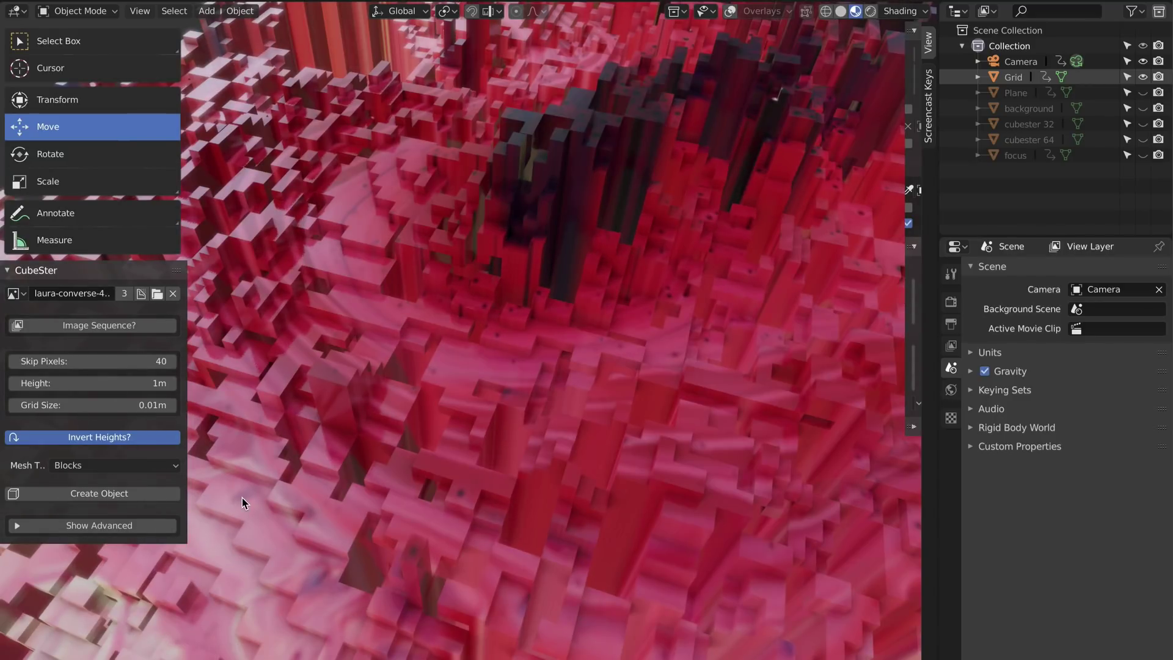
pyautogui.scroll(-8, 685, 288)
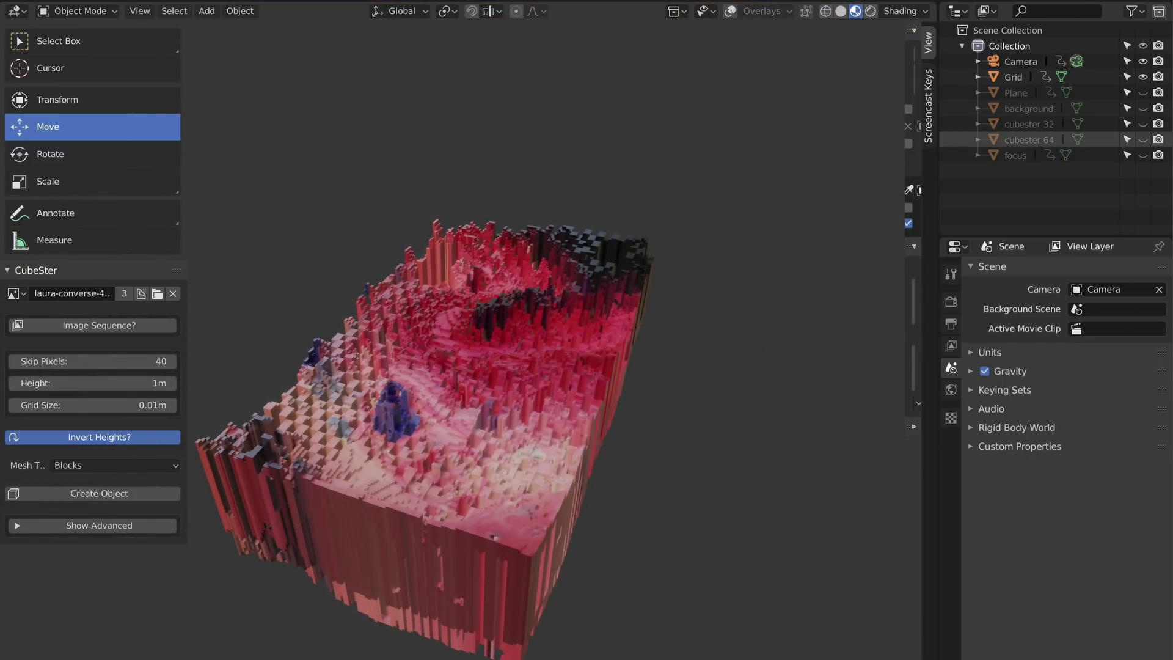
# Show the cubester 64 object beside the Grid terrain and compare the blocks of both up close
pyautogui.click(1144, 140)
pyautogui.scroll(-2, 819, 324)
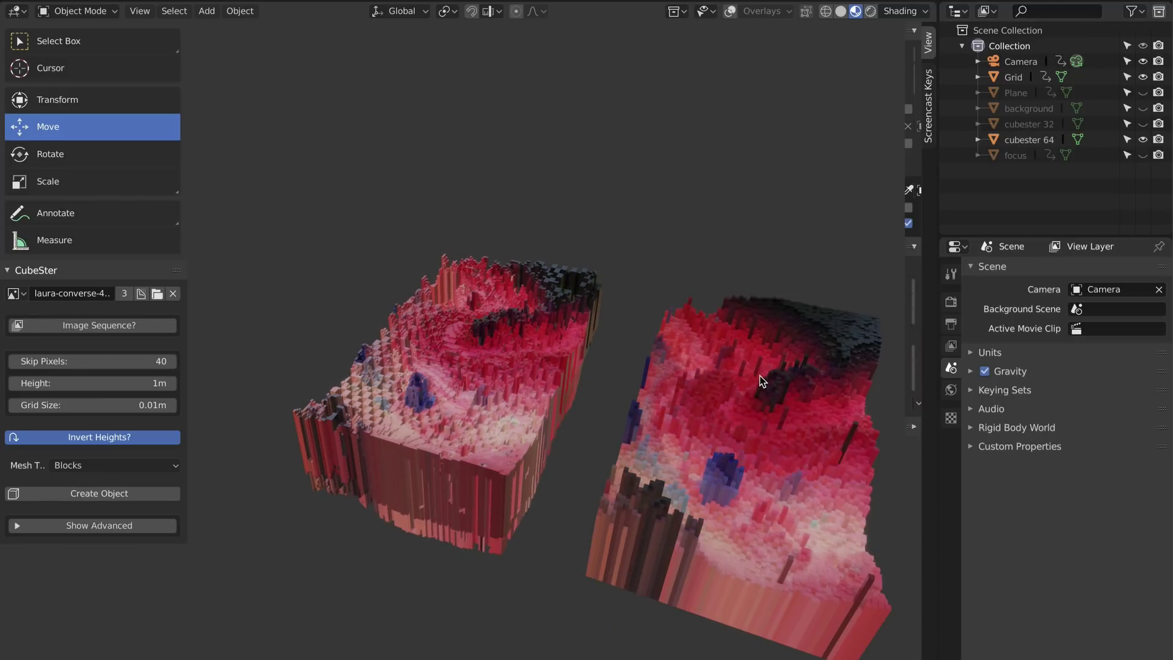
pyautogui.keyDown('shift'); pyautogui.moveTo(762, 376); pyautogui.dragTo(634, 321, button='middle'); pyautogui.keyUp('shift')
pyautogui.scroll(6, 655, 340)
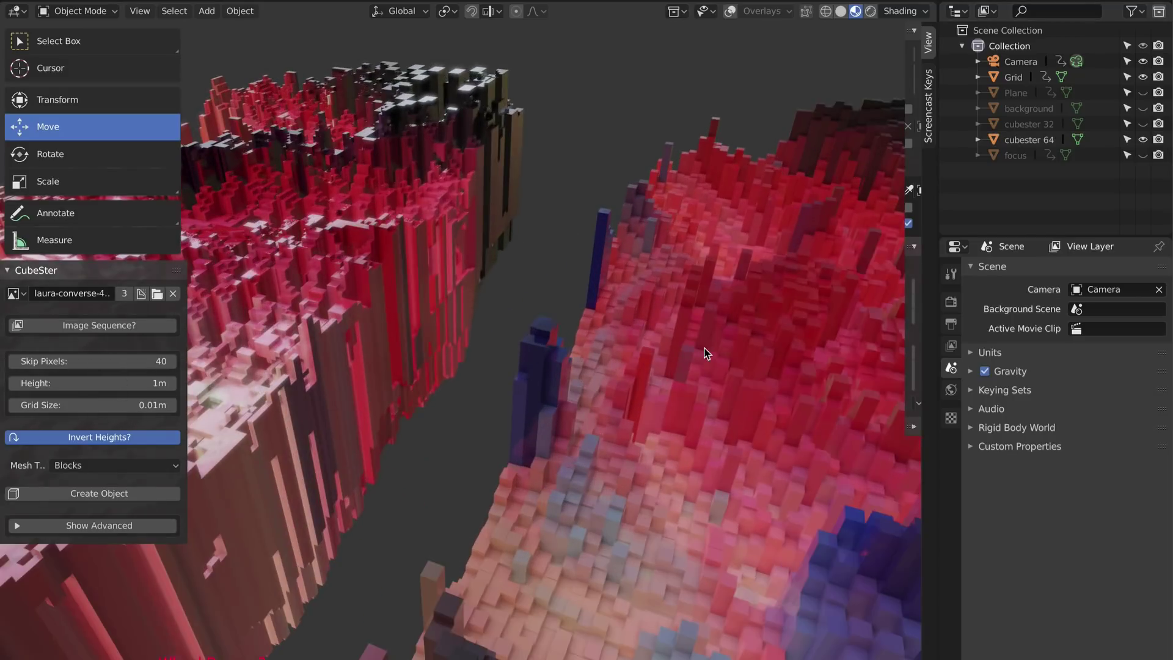
# Show the cubester 32 object beside the Grid and cubester 64 terrains
pyautogui.moveTo(706, 354); pyautogui.dragTo(426, 286, button='middle')
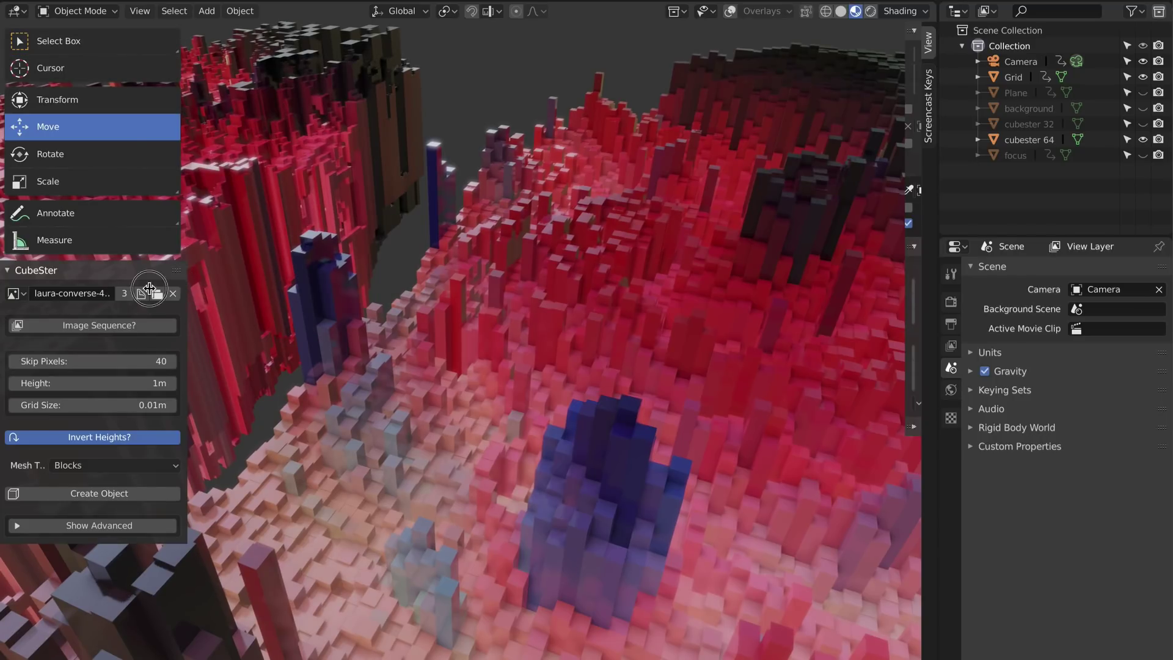
pyautogui.press('t')
pyautogui.scroll(-5, 781, 401)
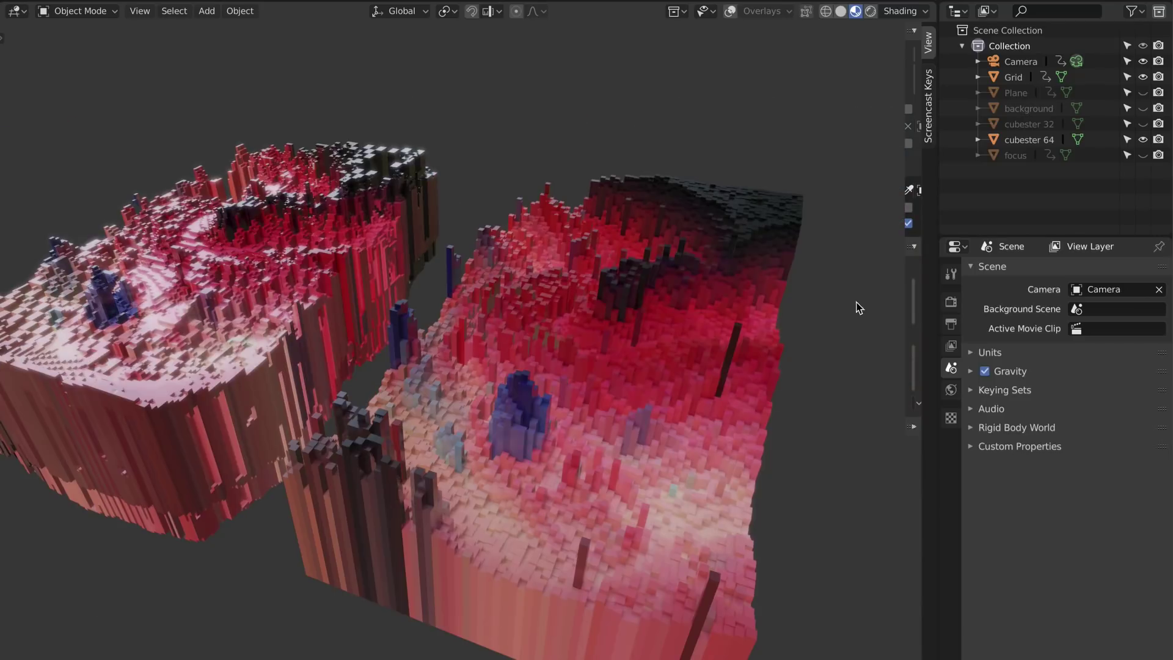
pyautogui.click(1143, 124)
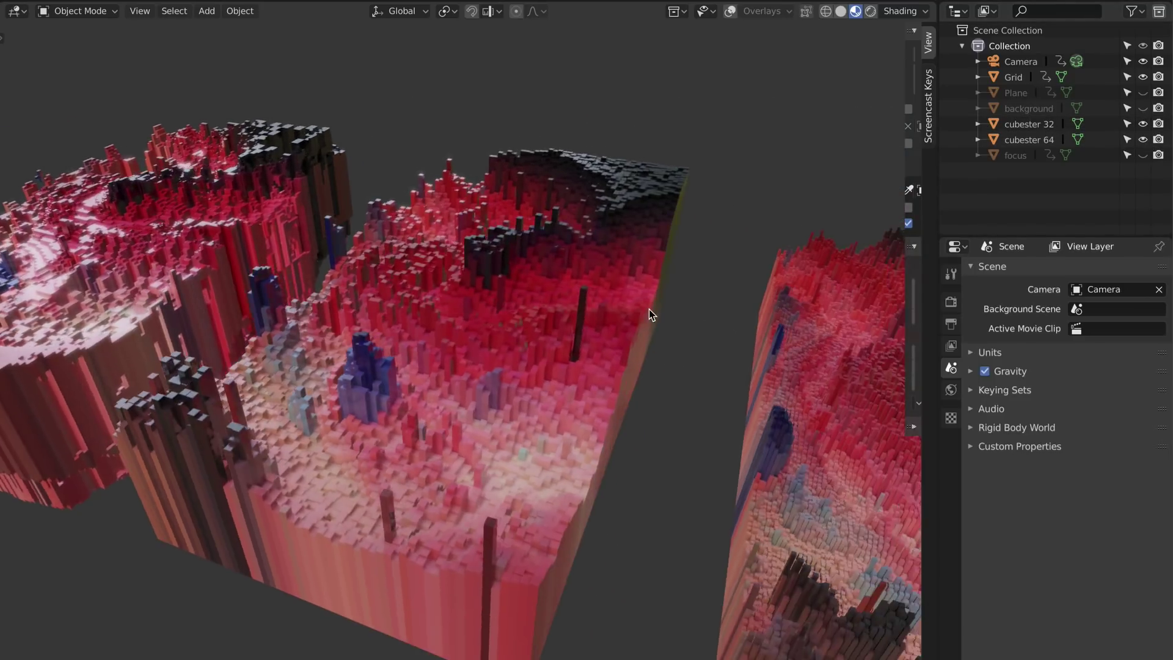
pyautogui.keyDown('shift'); pyautogui.moveTo(649, 309); pyautogui.dragTo(403, 236, button='middle'); pyautogui.keyUp('shift')
# Examine the finer blocks of the cubester 32 terrain up close and from farther away
pyautogui.scroll(5, 620, 315)
pyautogui.keyDown('shift'); pyautogui.moveTo(634, 335); pyautogui.dragTo(513, 292, button='middle'); pyautogui.keyUp('shift')
pyautogui.scroll(3, 623, 365)
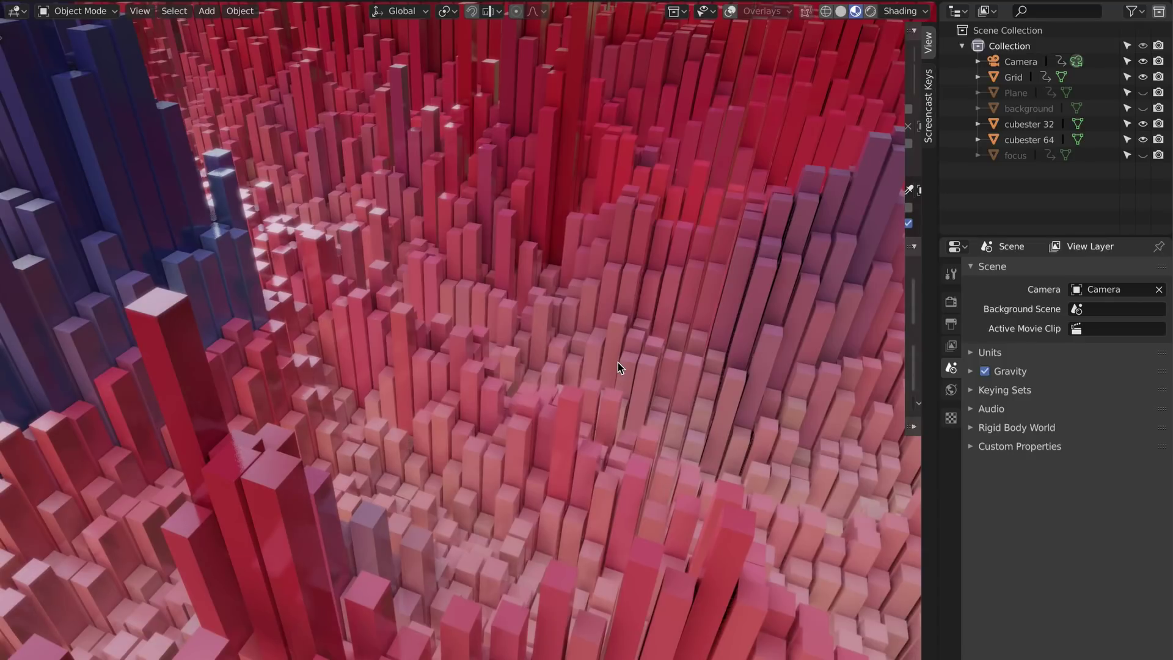
pyautogui.scroll(-3, 618, 362)
pyautogui.moveTo(615, 375); pyautogui.dragTo(615, 367, button='middle')
pyautogui.scroll(2, 615, 367)
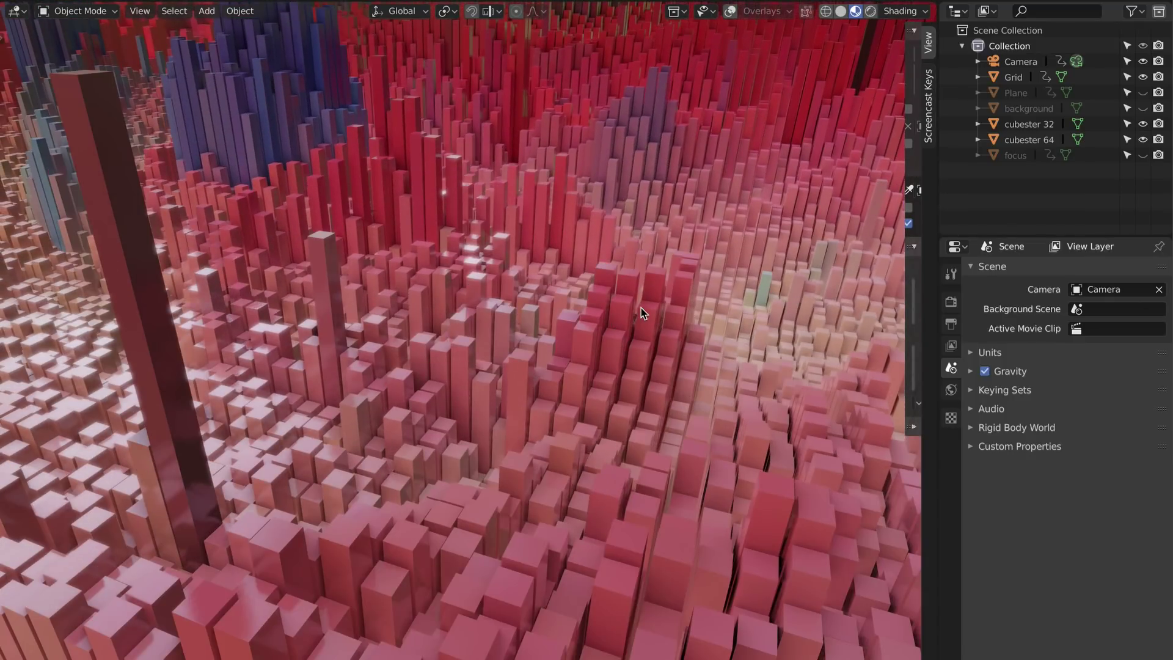
pyautogui.scroll(-5, 640, 308)
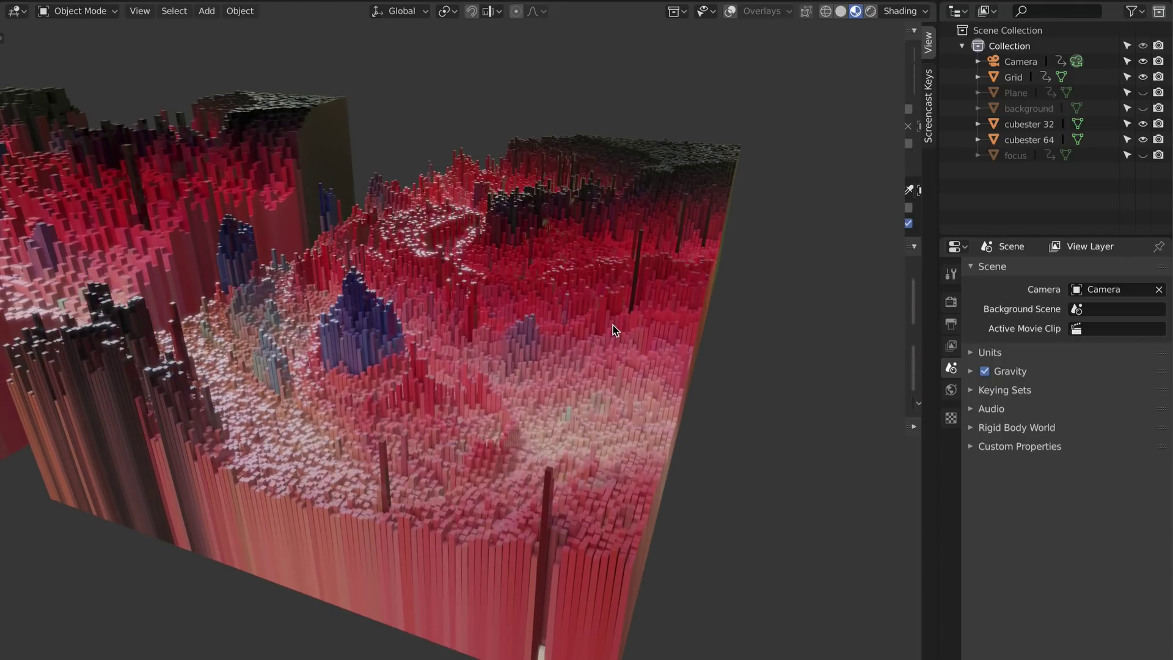
pyautogui.scroll(6, 616, 323)
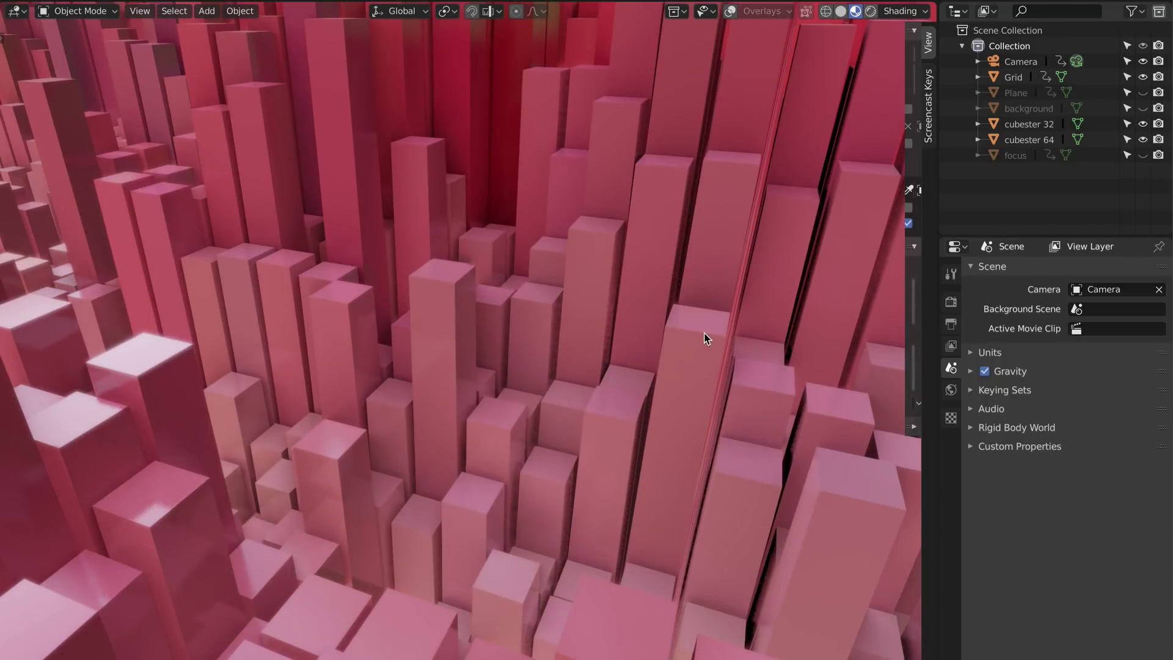
pyautogui.moveTo(537, 368); pyautogui.dragTo(516, 356, button='middle')
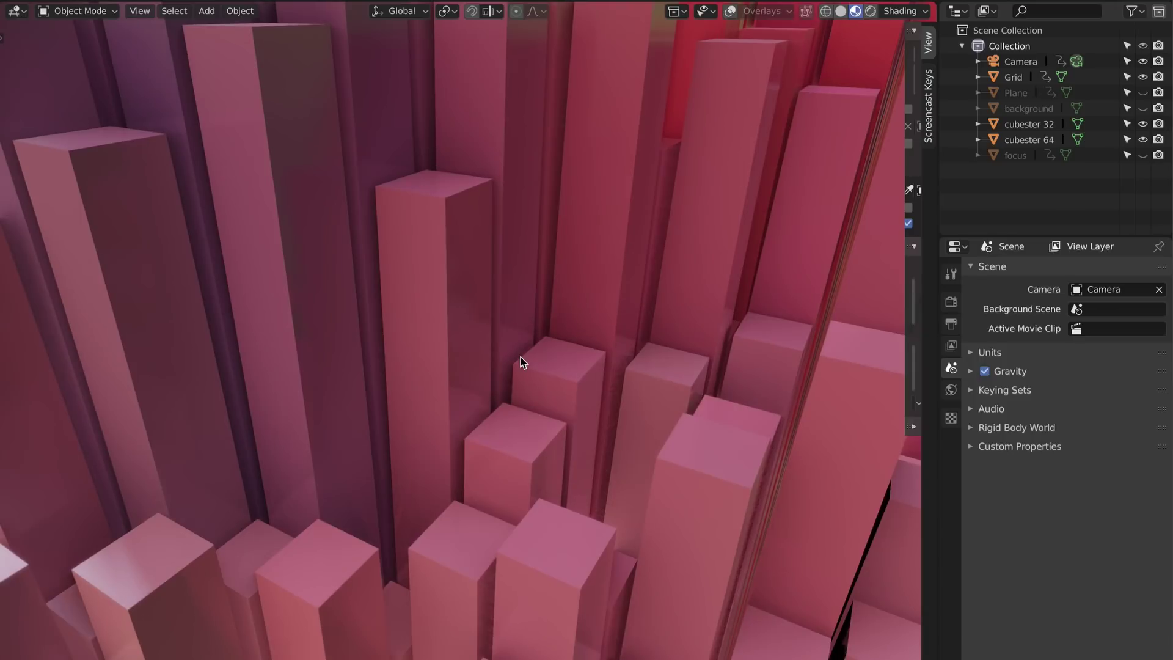
pyautogui.scroll(-5, 521, 357)
pyautogui.scroll(1, 571, 344)
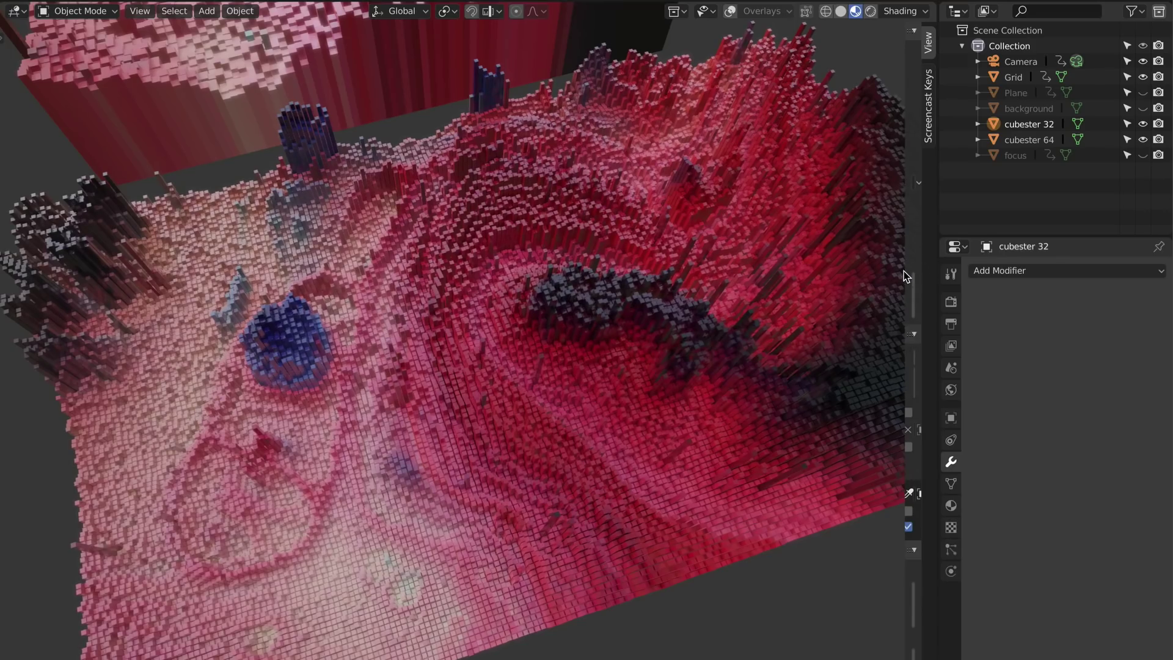
# Show the transform values of the cubester 32 terrain and stretch its height by raising the Z scale
pyautogui.moveTo(900, 271); pyautogui.dragTo(759, 294)
pyautogui.scroll(-1, 583, 294)
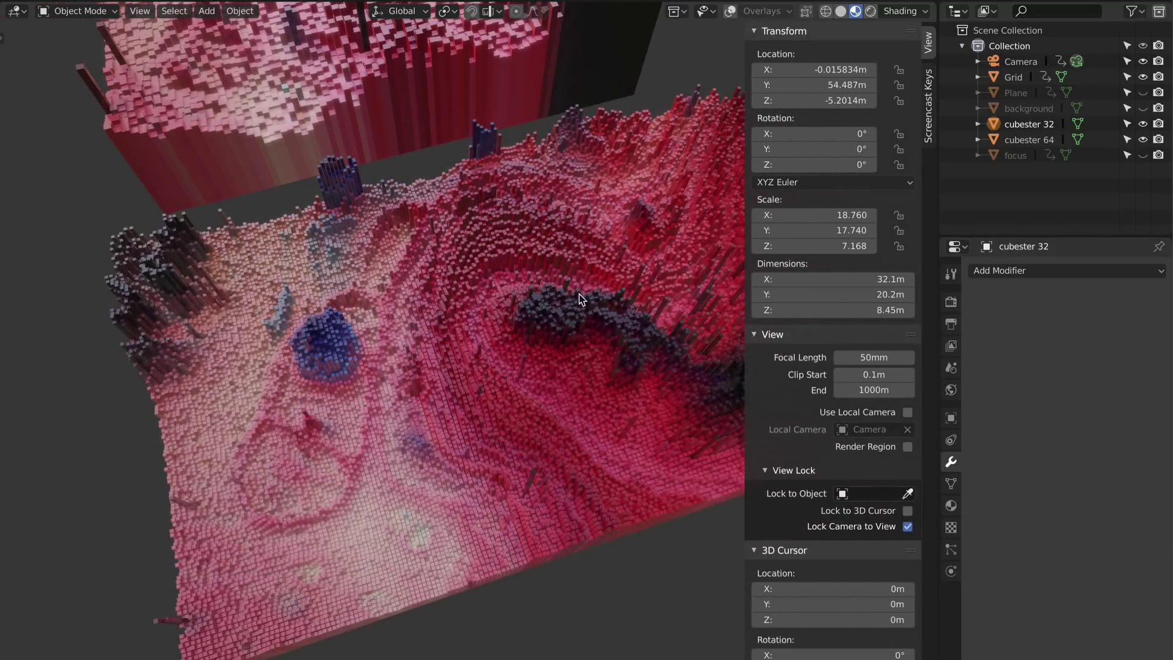
pyautogui.keyDown('shift'); pyautogui.moveTo(584, 295); pyautogui.dragTo(512, 317, button='middle'); pyautogui.keyUp('shift')
pyautogui.moveTo(826, 245); pyautogui.dragTo(1081, 245)
pyautogui.moveTo(636, 307); pyautogui.dragTo(403, 445, button='middle')
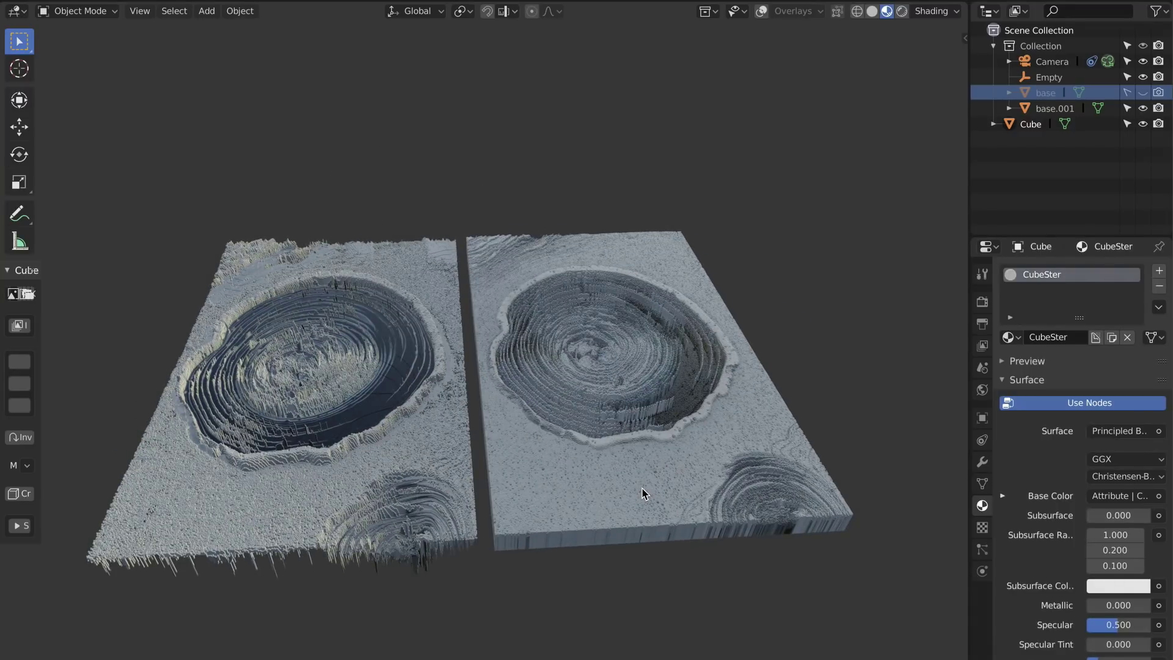
# Compare the two grey crater terrains and examine the sparse spikes and smooth rings of the textured crater up close
pyautogui.scroll(3, 672, 391)
pyautogui.moveTo(716, 419); pyautogui.dragTo(398, 427, button='middle')
pyautogui.scroll(-5, 562, 460)
pyautogui.moveTo(649, 394); pyautogui.dragTo(570, 403, button='middle')
pyautogui.scroll(10, 616, 430)
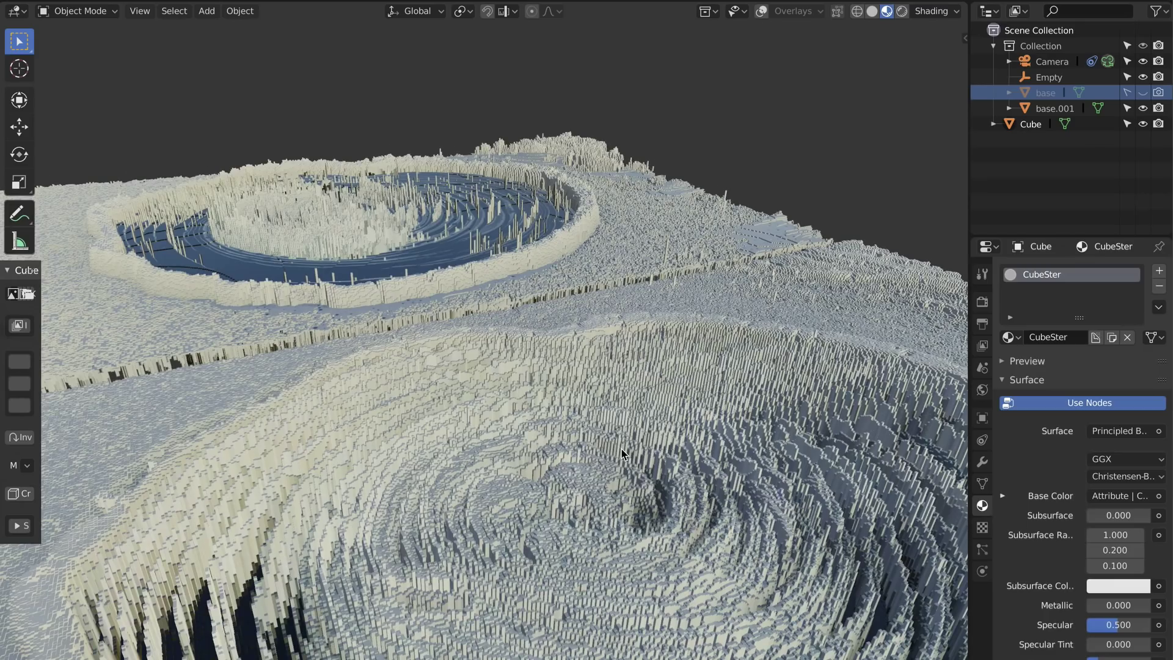
pyautogui.moveTo(622, 454); pyautogui.dragTo(636, 294, button='middle')
pyautogui.moveTo(416, 443); pyautogui.dragTo(695, 432, button='middle')
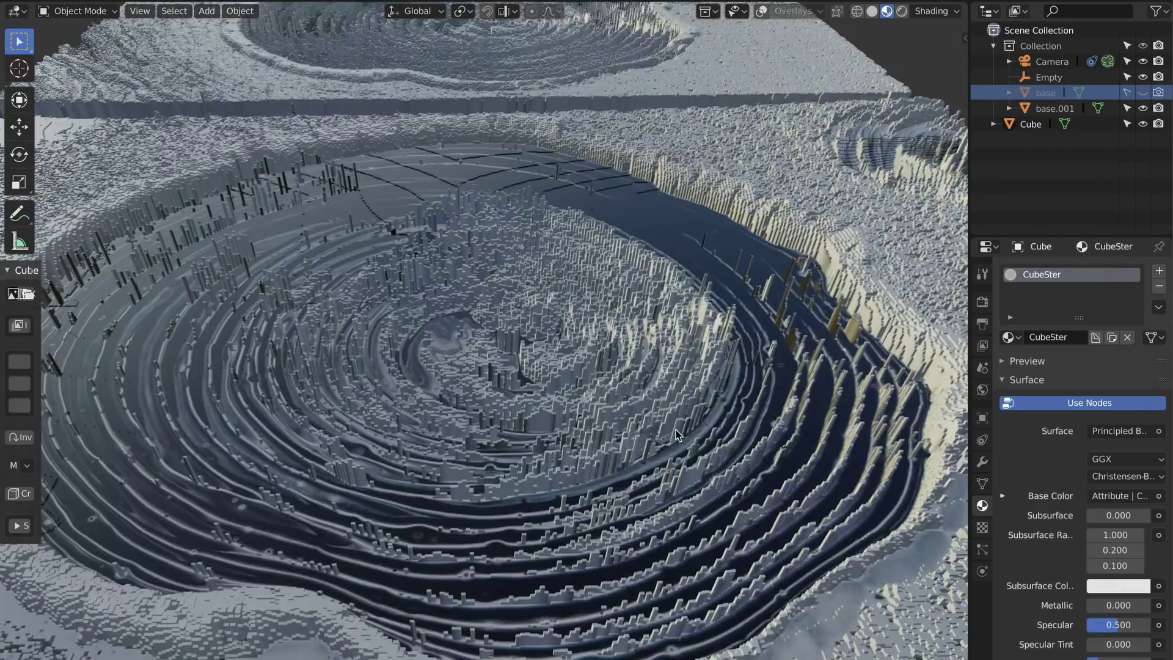
pyautogui.moveTo(676, 430)
pyautogui.mouseDown(button='middle')
pyautogui.moveTo(541, 434)
pyautogui.moveTo(493, 407)
pyautogui.moveTo(590, 427)
pyautogui.moveTo(669, 422)
pyautogui.mouseUp(button='middle')
pyautogui.scroll(3, 458, 423)
pyautogui.moveTo(488, 427); pyautogui.dragTo(536, 453, button='middle')
pyautogui.moveTo(311, 471)
pyautogui.mouseDown(button='middle')
pyautogui.moveTo(345, 467)
pyautogui.moveTo(324, 456)
pyautogui.mouseUp(button='middle')
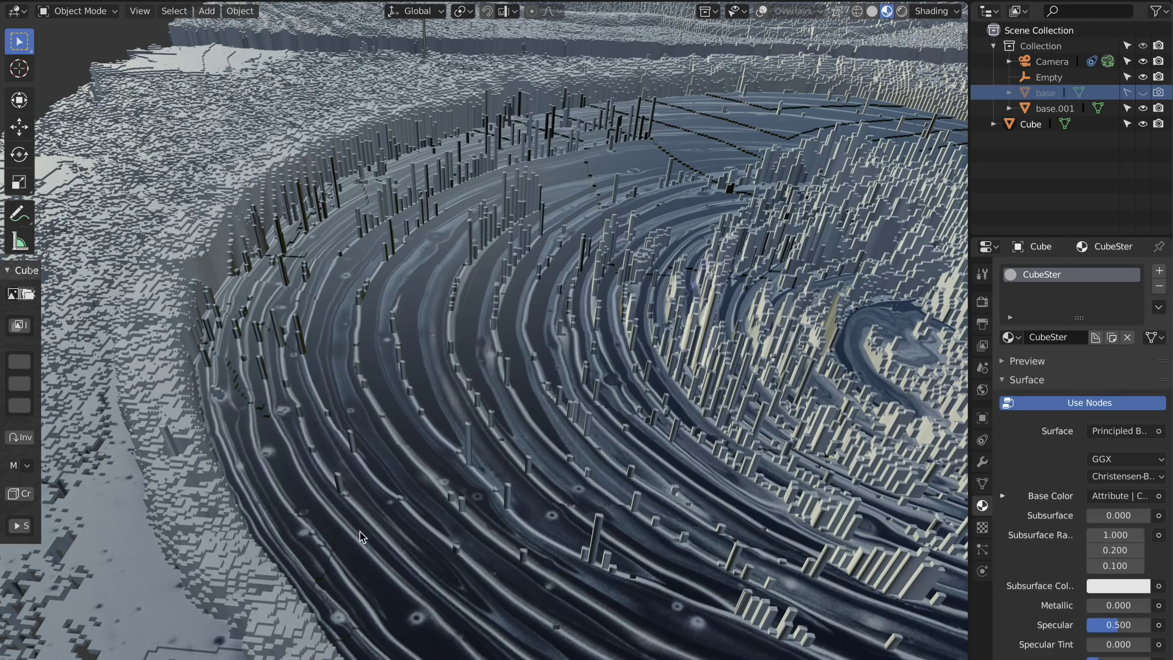
pyautogui.moveTo(431, 539); pyautogui.dragTo(360, 512, button='middle')
pyautogui.scroll(-5, 480, 405)
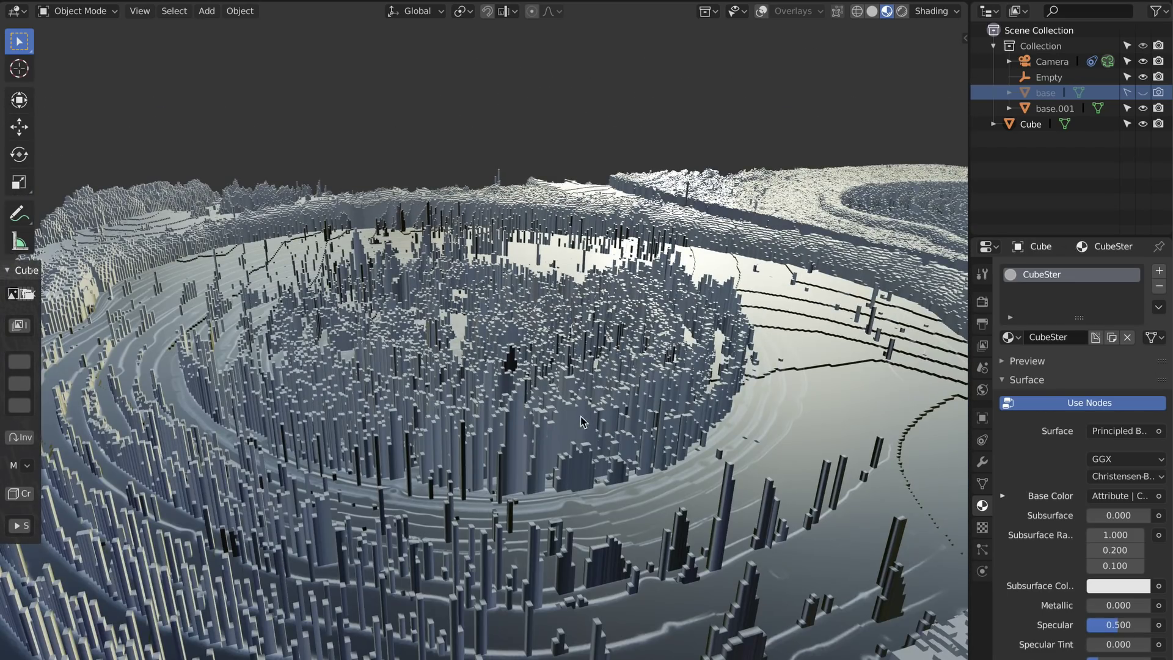
# Examine the densely packed columns and blocky floor of the other crater terrain from several close angles
pyautogui.keyDown('shift'); pyautogui.moveTo(633, 403); pyautogui.dragTo(336, 472, button='middle'); pyautogui.keyUp('shift')
pyautogui.keyDown('shift'); pyautogui.moveTo(669, 409); pyautogui.dragTo(275, 496, button='middle'); pyautogui.keyUp('shift')
pyautogui.scroll(4, 530, 483)
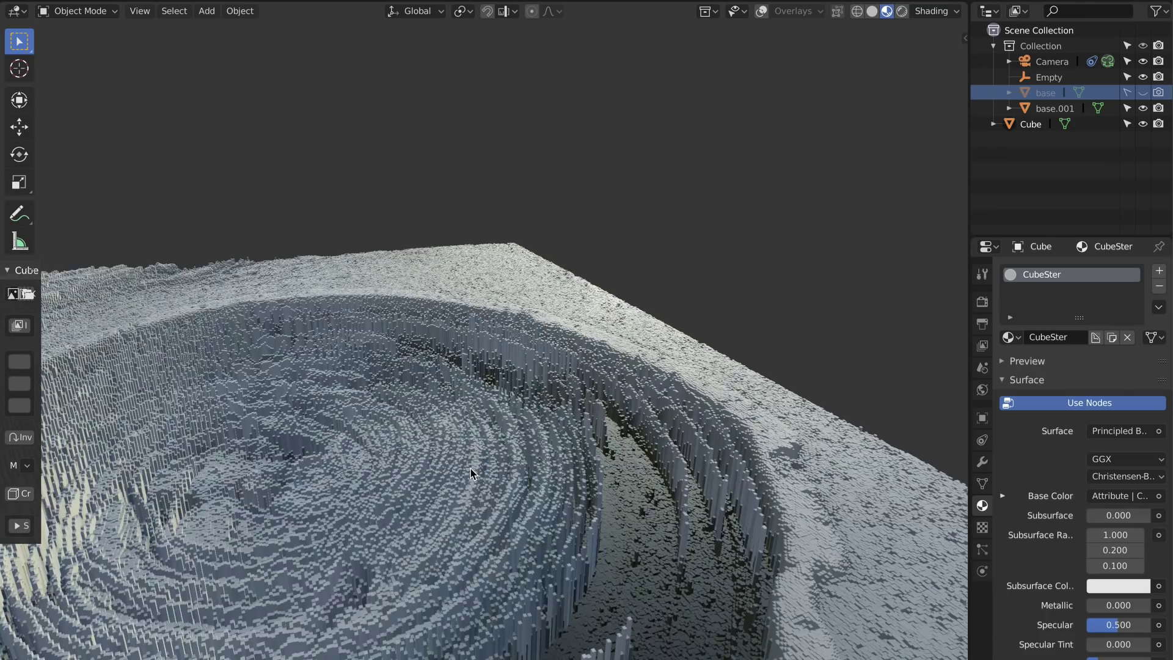
pyautogui.moveTo(530, 487); pyautogui.dragTo(574, 270, button='middle')
pyautogui.moveTo(833, 522); pyautogui.dragTo(805, 472, button='middle')
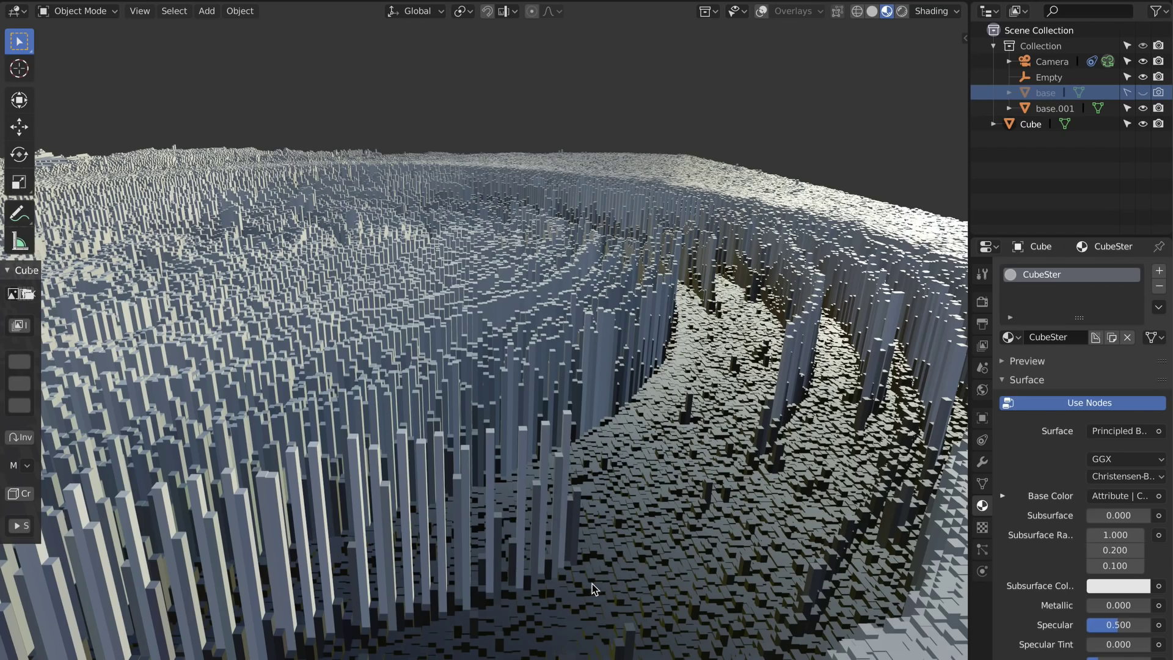
pyautogui.scroll(-4, 588, 568)
pyautogui.moveTo(581, 569); pyautogui.dragTo(441, 571, button='middle')
pyautogui.scroll(3, 662, 428)
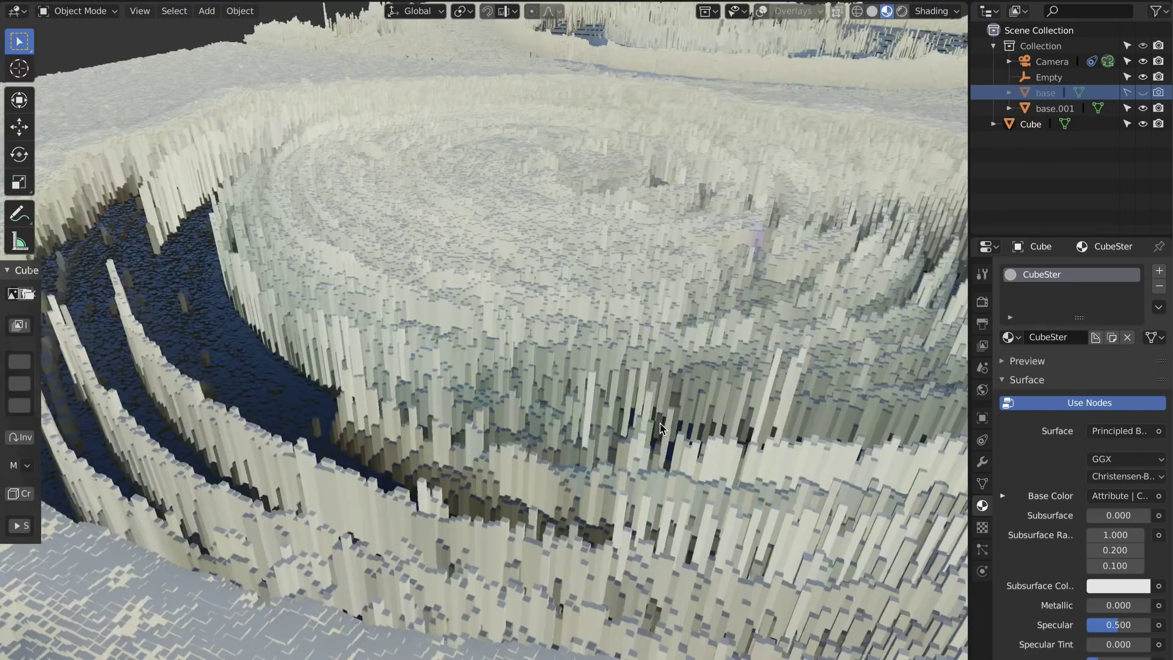
pyautogui.scroll(8, 662, 428)
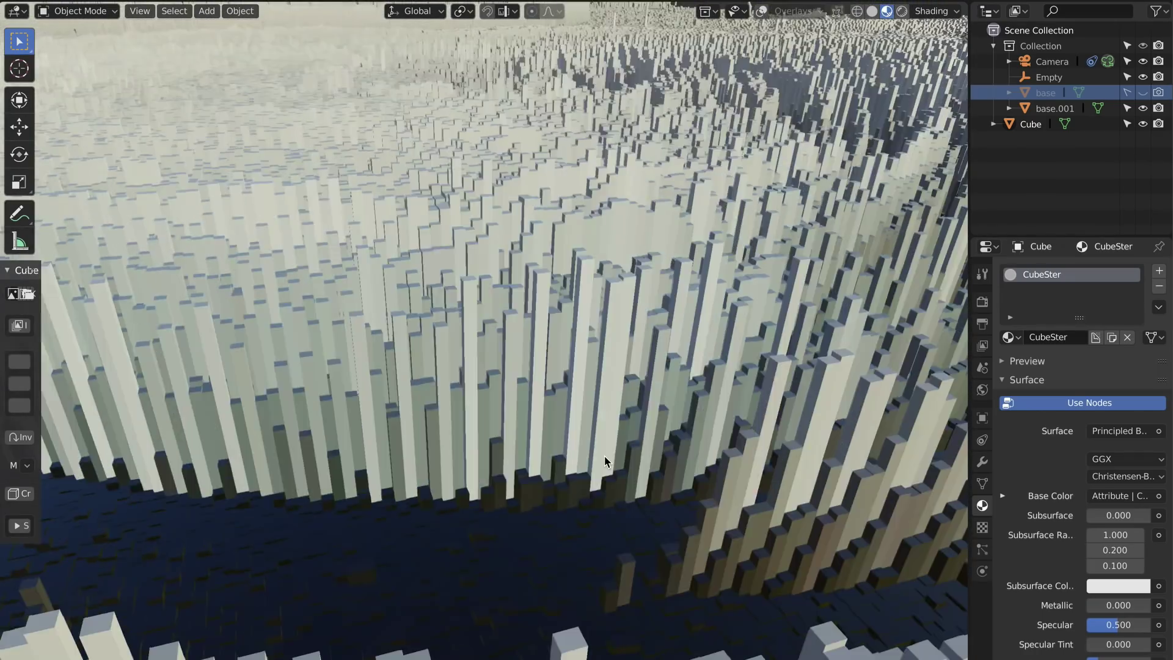
pyautogui.scroll(-10, 604, 455)
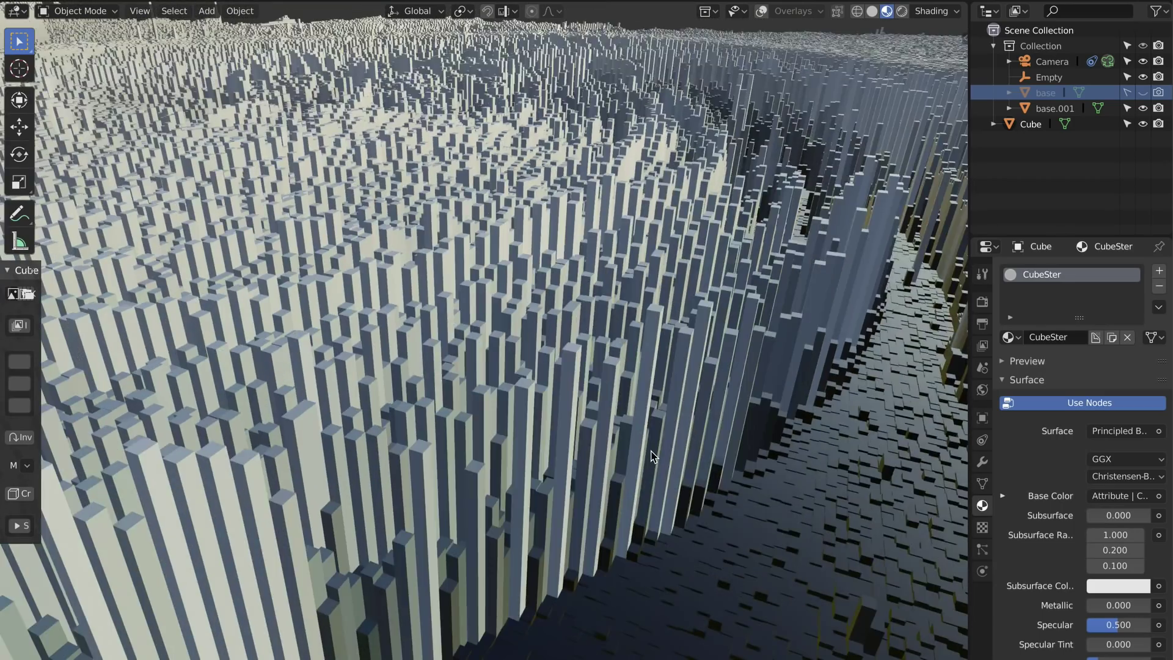
pyautogui.scroll(-8, 651, 456)
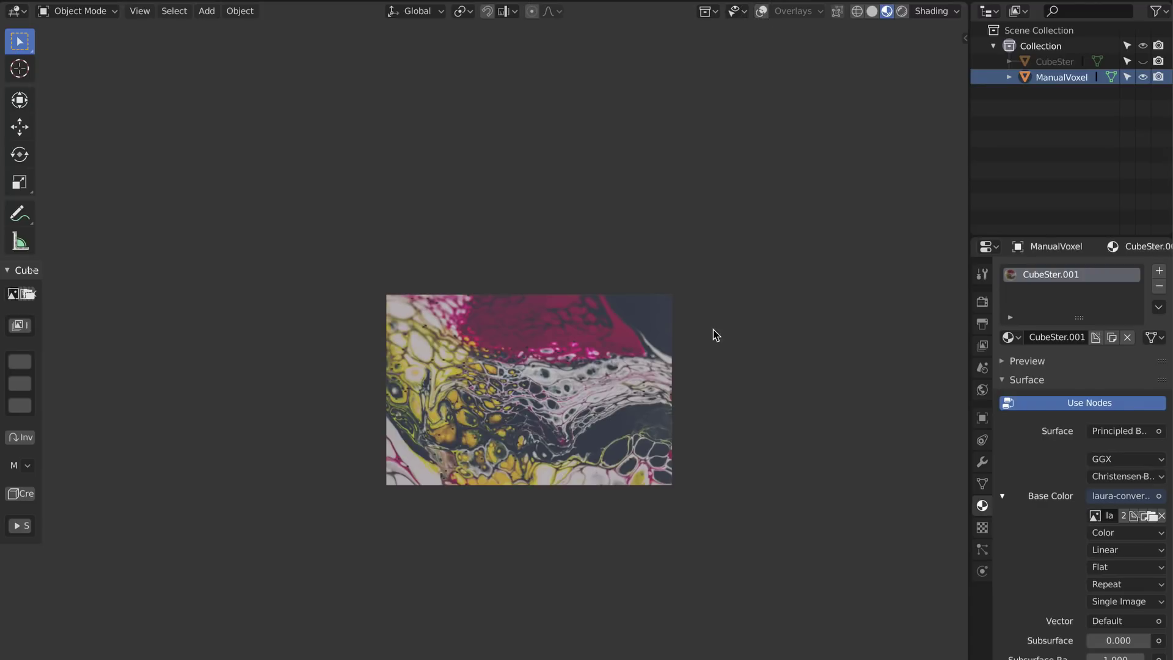
# Examine the ManualVoxel terrain from above and from several low angles
pyautogui.scroll(4, 563, 423)
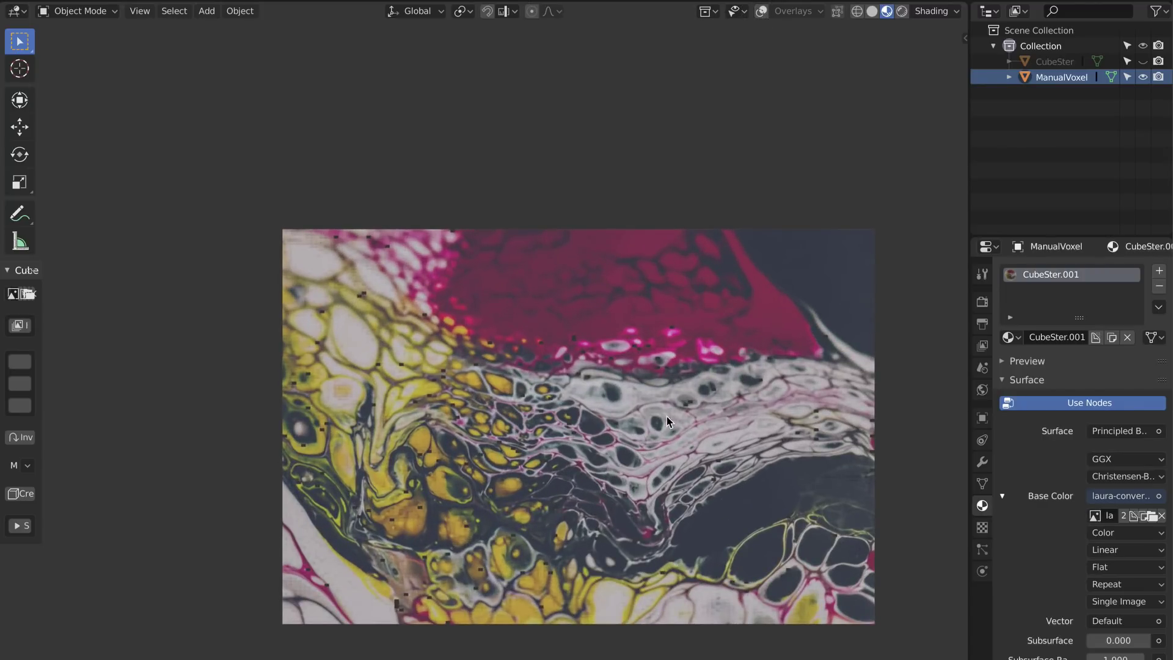
pyautogui.moveTo(663, 418); pyautogui.dragTo(645, 389, button='middle')
pyautogui.scroll(4, 485, 379)
pyautogui.scroll(-3, 647, 388)
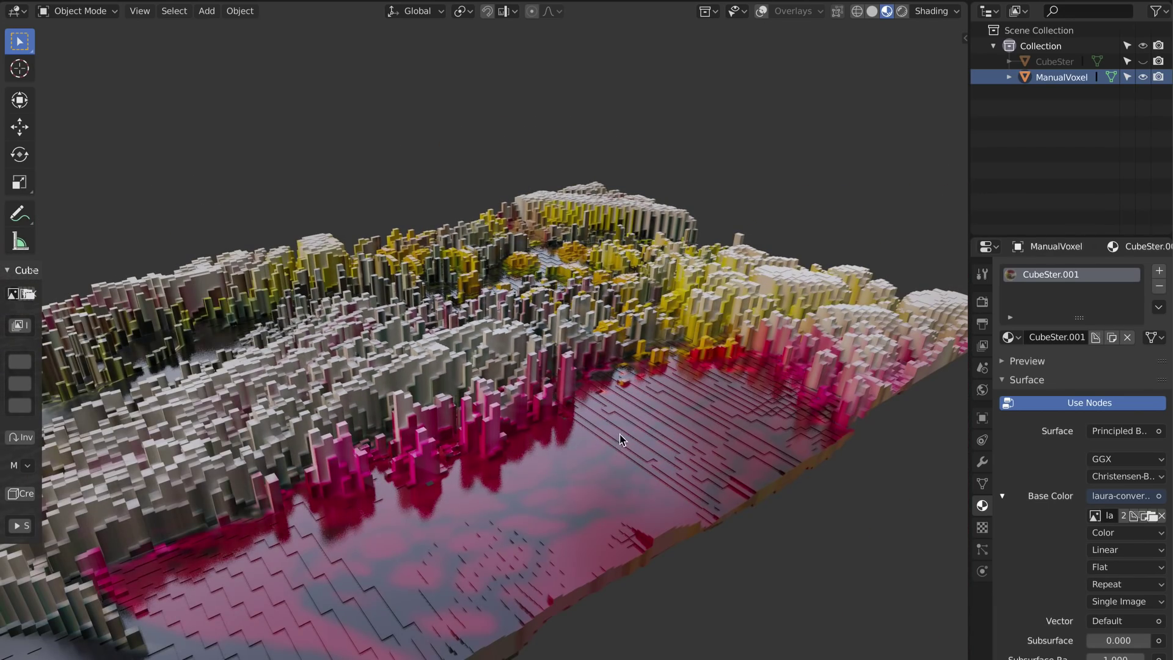
pyautogui.moveTo(657, 429); pyautogui.dragTo(705, 380, button='middle')
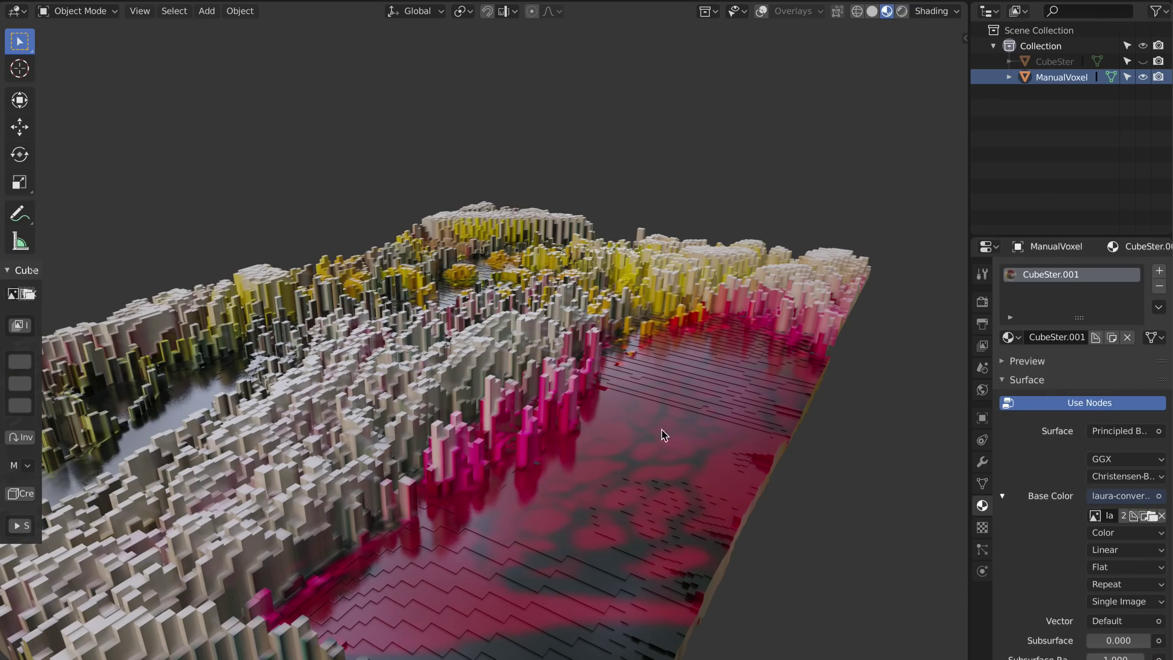
pyautogui.moveTo(676, 438); pyautogui.dragTo(543, 446, button='middle')
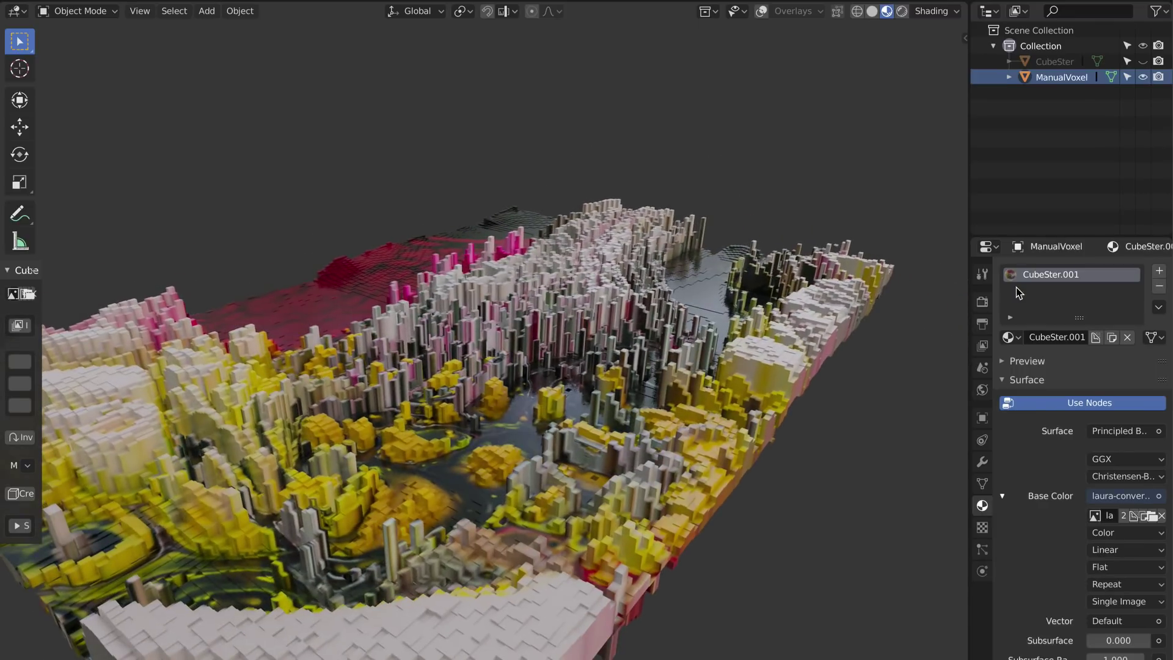
# Hide the ManualVoxel terrain, show the CubeSter terrain in its place and inspect its blocks up close
pyautogui.click(1142, 77)
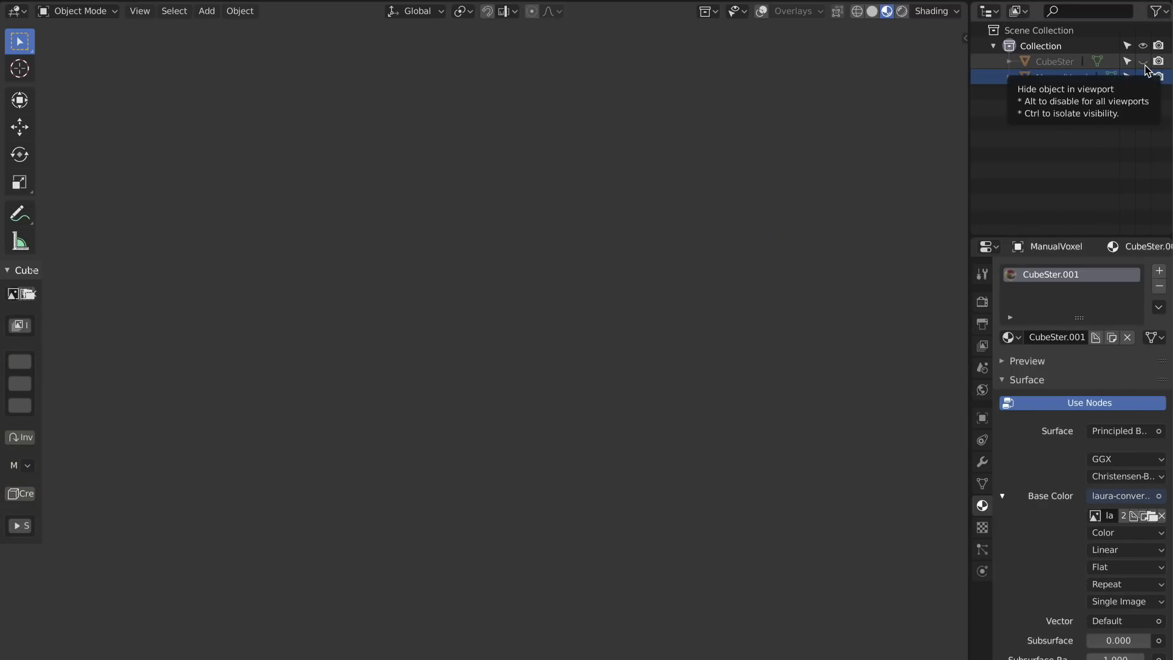
pyautogui.click(1143, 62)
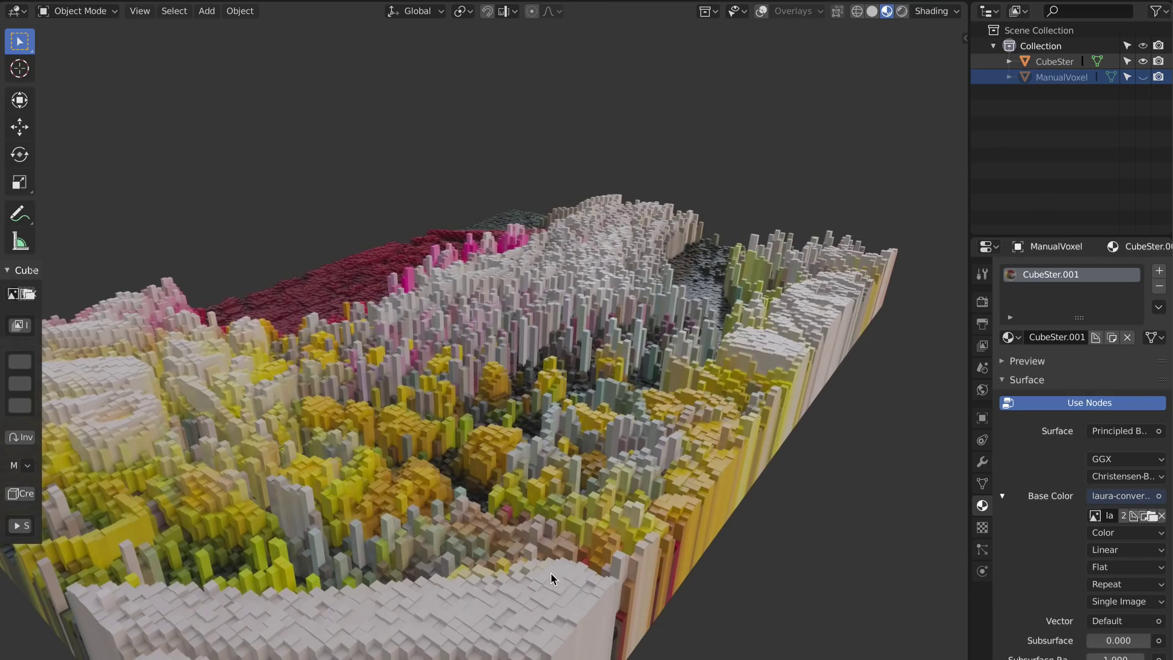
pyautogui.moveTo(551, 573); pyautogui.dragTo(687, 498, button='middle')
pyautogui.scroll(3, 687, 518)
pyautogui.scroll(8, 688, 503)
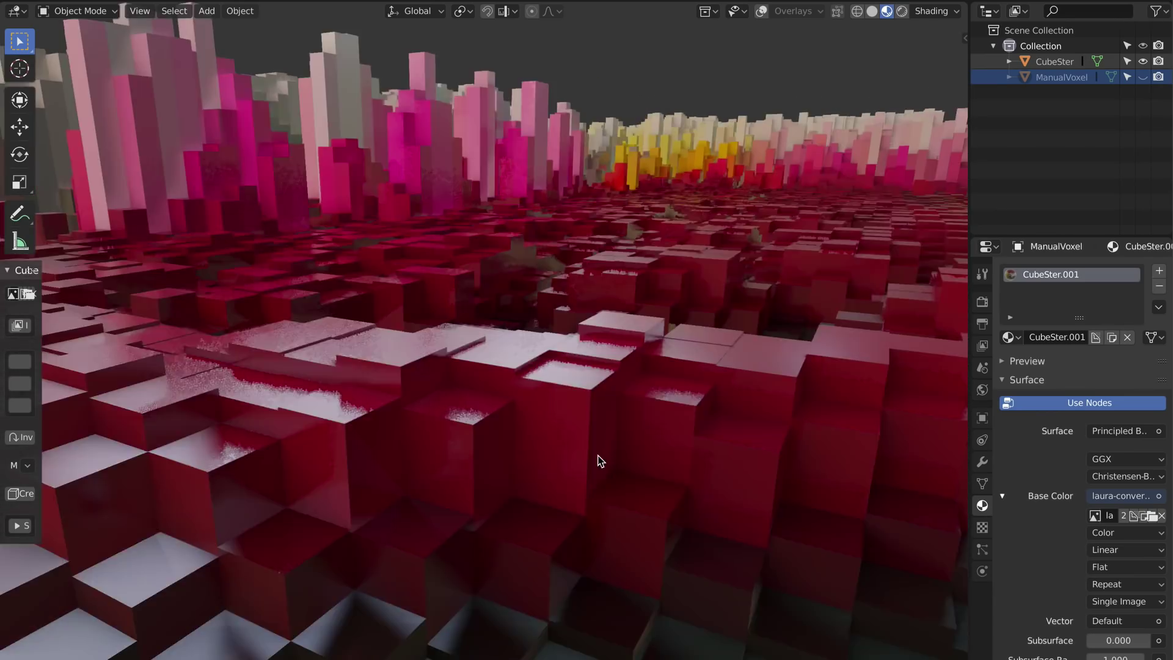
pyautogui.scroll(-10, 600, 461)
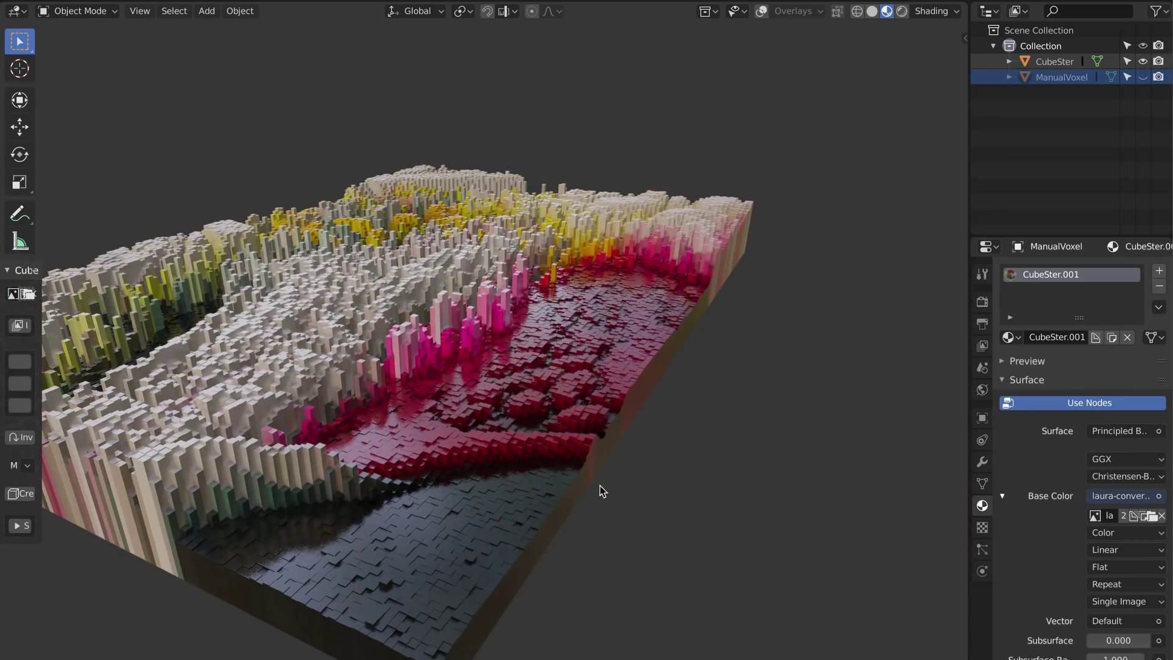
pyautogui.moveTo(595, 487); pyautogui.dragTo(573, 379, button='middle')
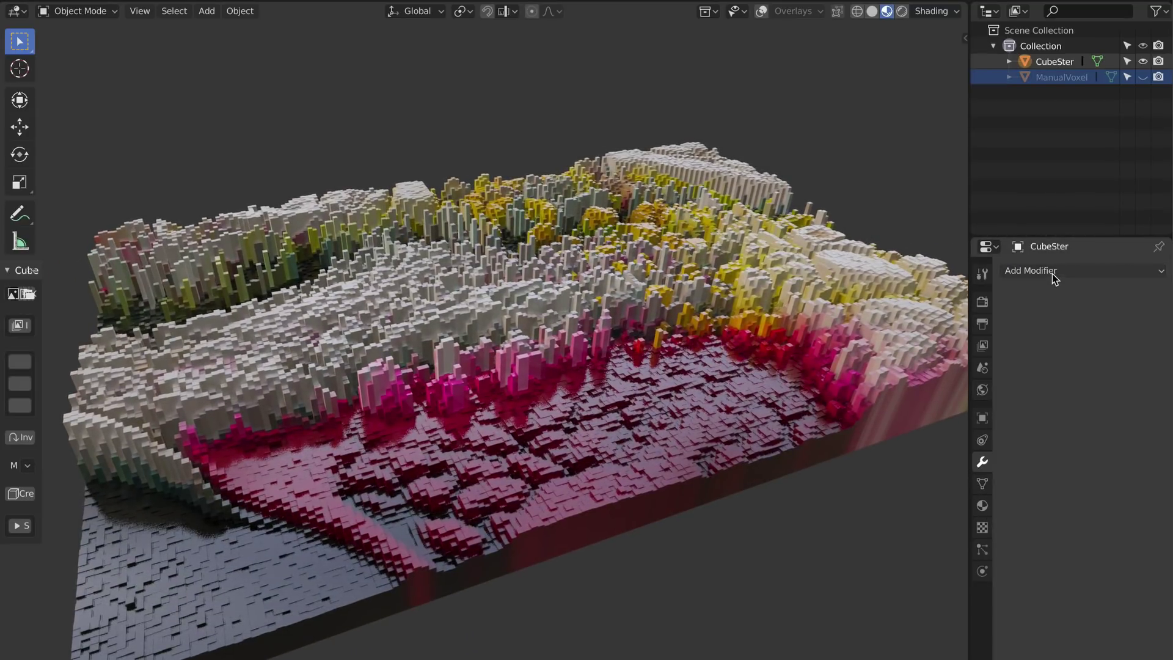
# Add a Bevel modifier to the CubeSter terrain and shade the object smooth
pyautogui.click(1052, 275)
pyautogui.click(848, 325)
pyautogui.rightClick(549, 394)
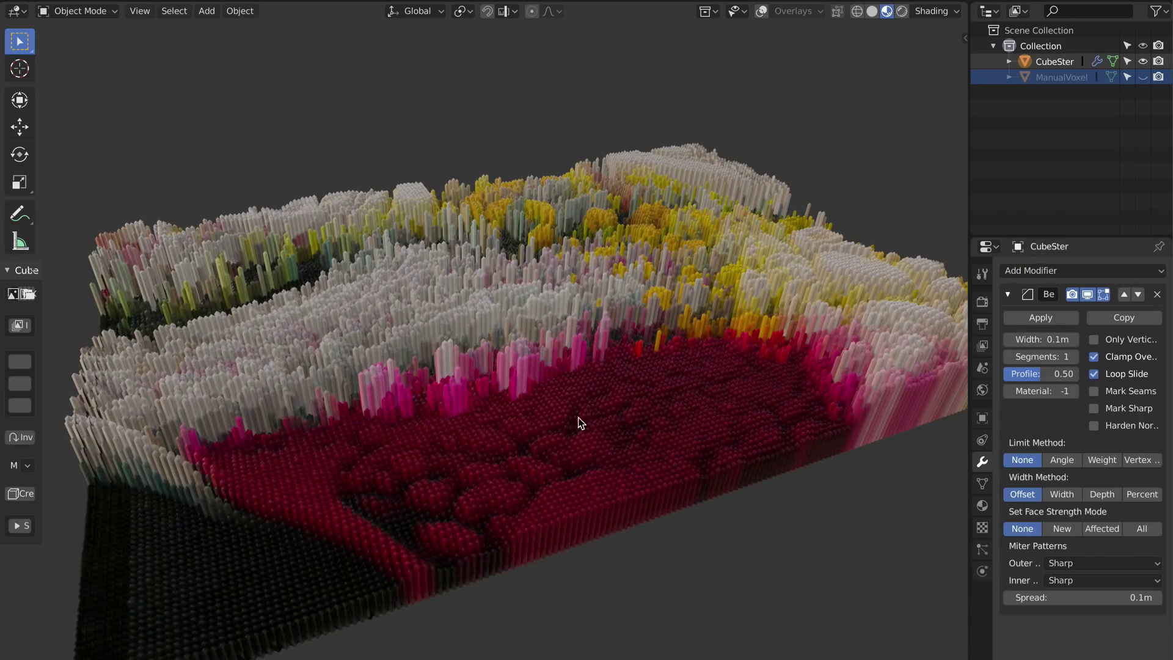
# Set the Bevel modifier's width to 0.02 m
pyautogui.moveTo(619, 418)
pyautogui.mouseDown(button='middle')
pyautogui.moveTo(566, 400)
pyautogui.moveTo(600, 404)
pyautogui.mouseUp(button='middle')
pyautogui.scroll(4, 565, 408)
pyautogui.click(1051, 340)
pyautogui.write('.02')
pyautogui.press('Return')
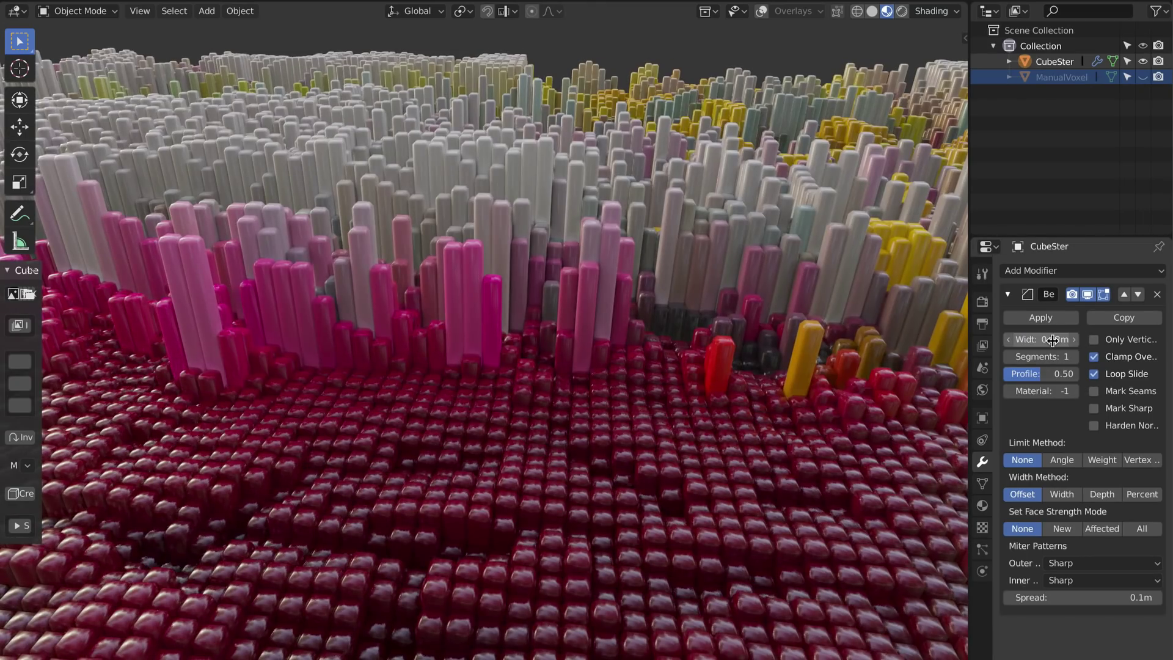
# Try the dark interior environment as viewport lighting, then switch to the blue-sky field environment
pyautogui.moveTo(690, 441)
pyautogui.mouseDown(button='middle')
pyautogui.moveTo(733, 441)
pyautogui.moveTo(473, 458)
pyautogui.moveTo(372, 446)
pyautogui.mouseUp(button='middle')
pyautogui.scroll(-4, 709, 448)
pyautogui.scroll(3, 710, 448)
pyautogui.click(932, 12)
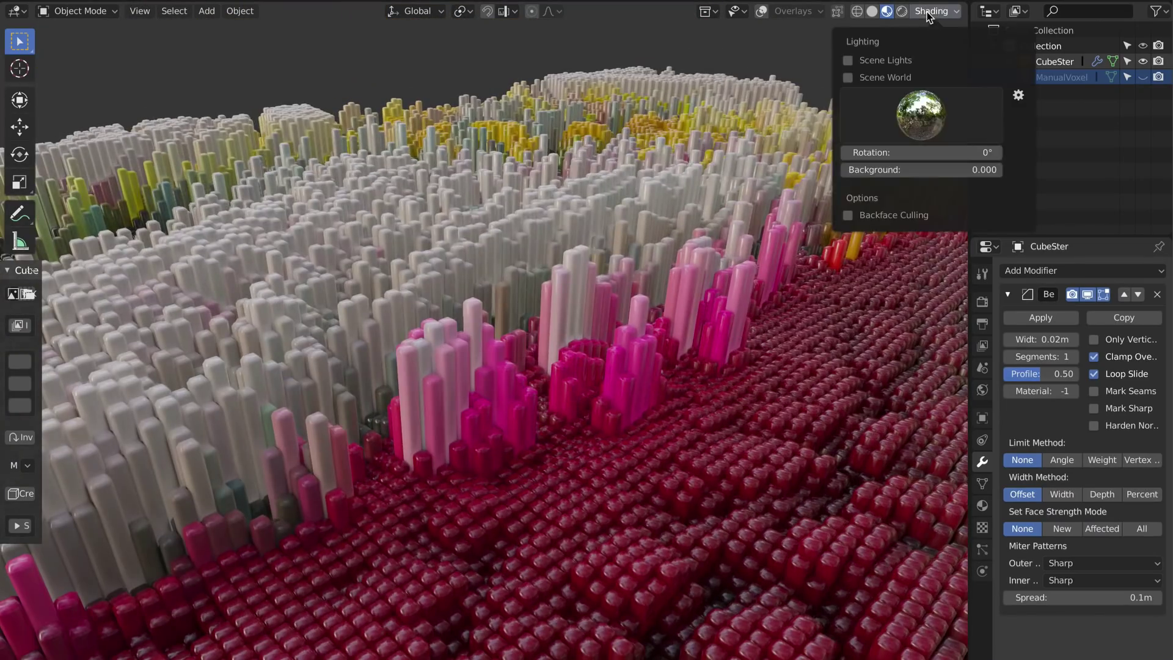
pyautogui.click(888, 158)
pyautogui.moveTo(584, 401); pyautogui.dragTo(428, 388, button='middle')
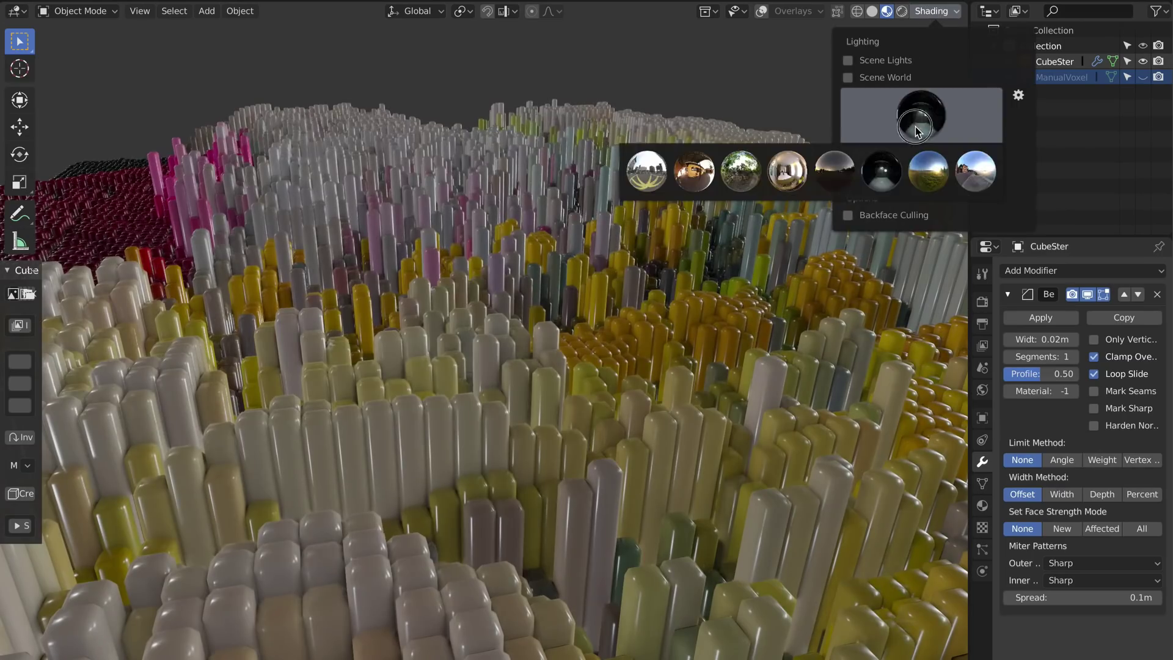
pyautogui.click(929, 171)
# Show the object's transform values and stretch the bevelled CubeSter terrain with a Z scale of 3.200
pyautogui.moveTo(550, 293)
pyautogui.mouseDown(button='middle')
pyautogui.moveTo(486, 298)
pyautogui.moveTo(603, 295)
pyautogui.mouseUp(button='middle')
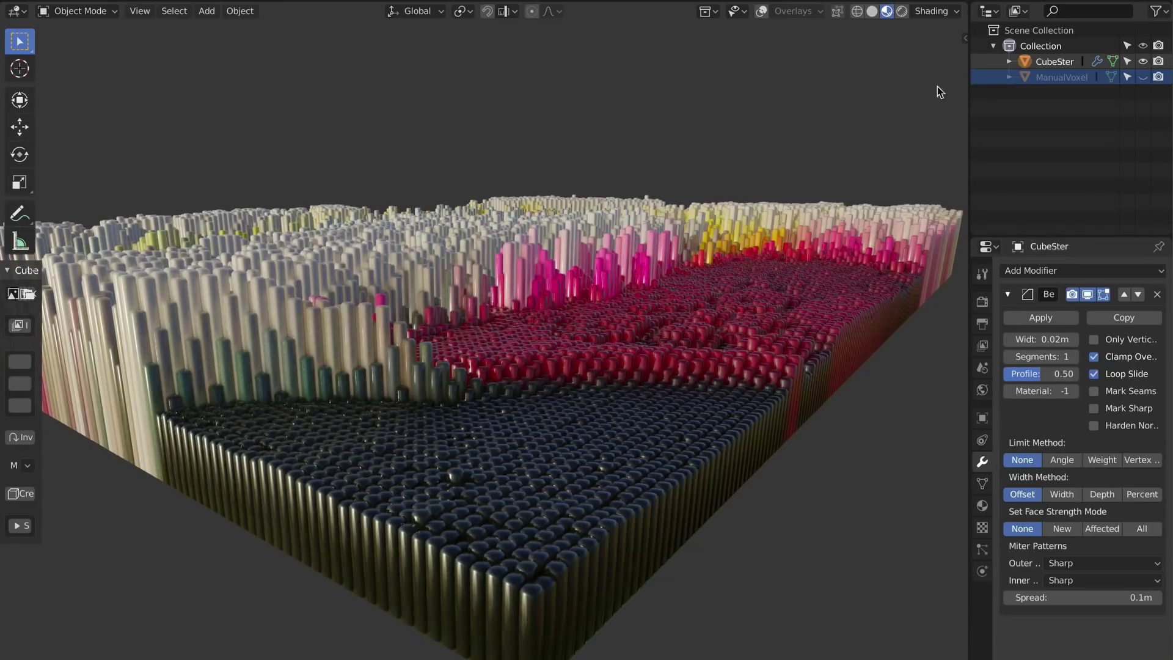
pyautogui.click(965, 38)
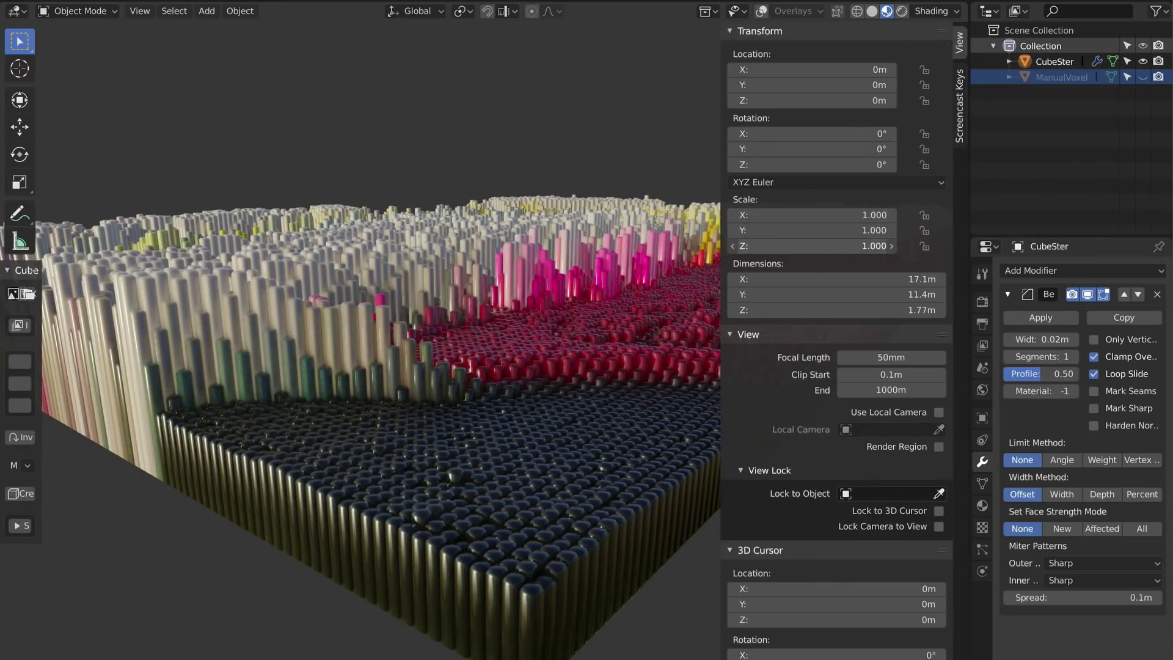
pyautogui.moveTo(813, 246); pyautogui.dragTo(880, 245)
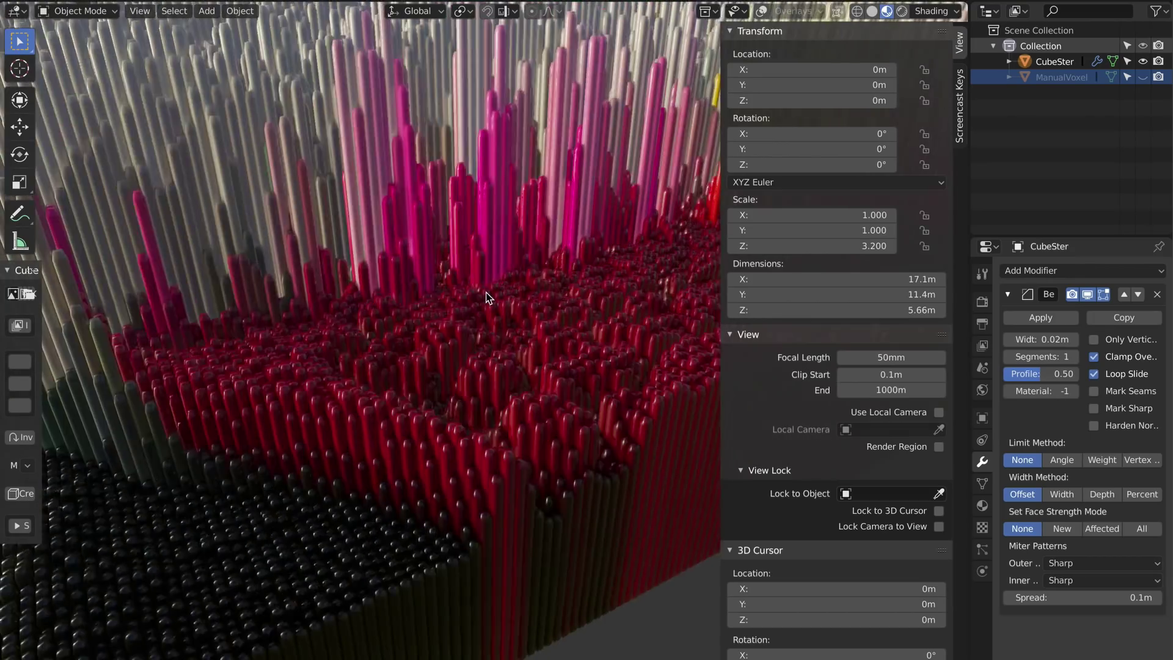
# Enable Bloom in the Eevee render settings
pyautogui.moveTo(487, 297); pyautogui.dragTo(629, 276, button='middle')
pyautogui.moveTo(441, 329); pyautogui.dragTo(256, 317, button='middle')
pyautogui.click(983, 302)
pyautogui.click(1016, 394)
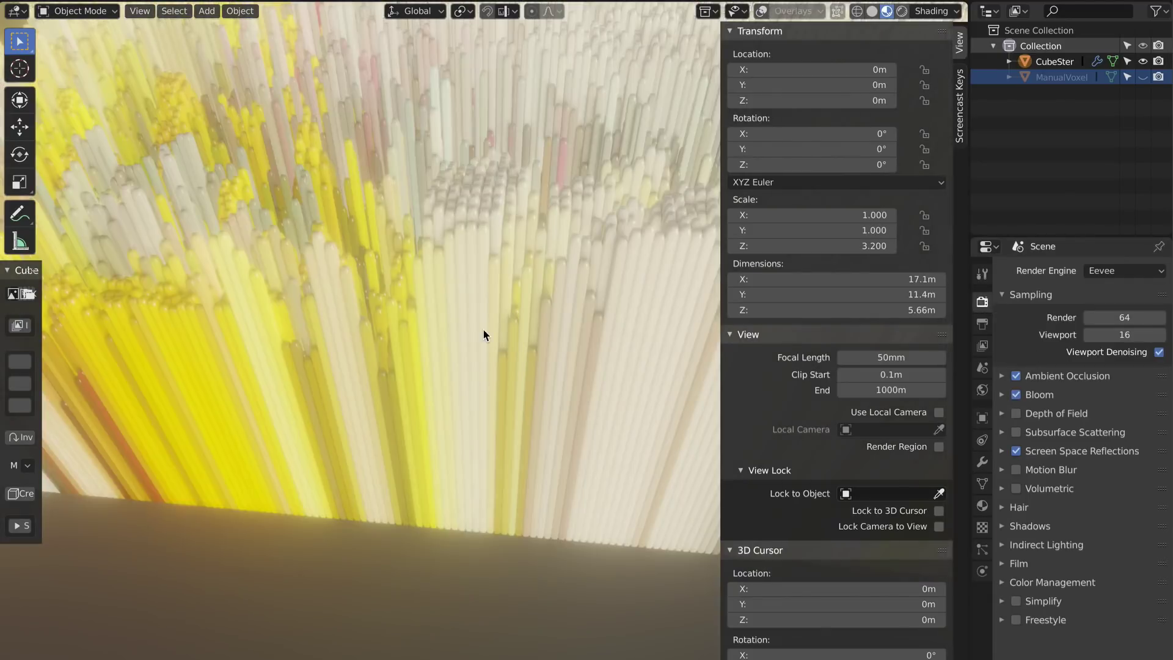
# Set the CubeSter terrain's Z scale to 2
pyautogui.moveTo(485, 333); pyautogui.dragTo(602, 304, button='middle')
pyautogui.write('2')
pyautogui.press('Return')
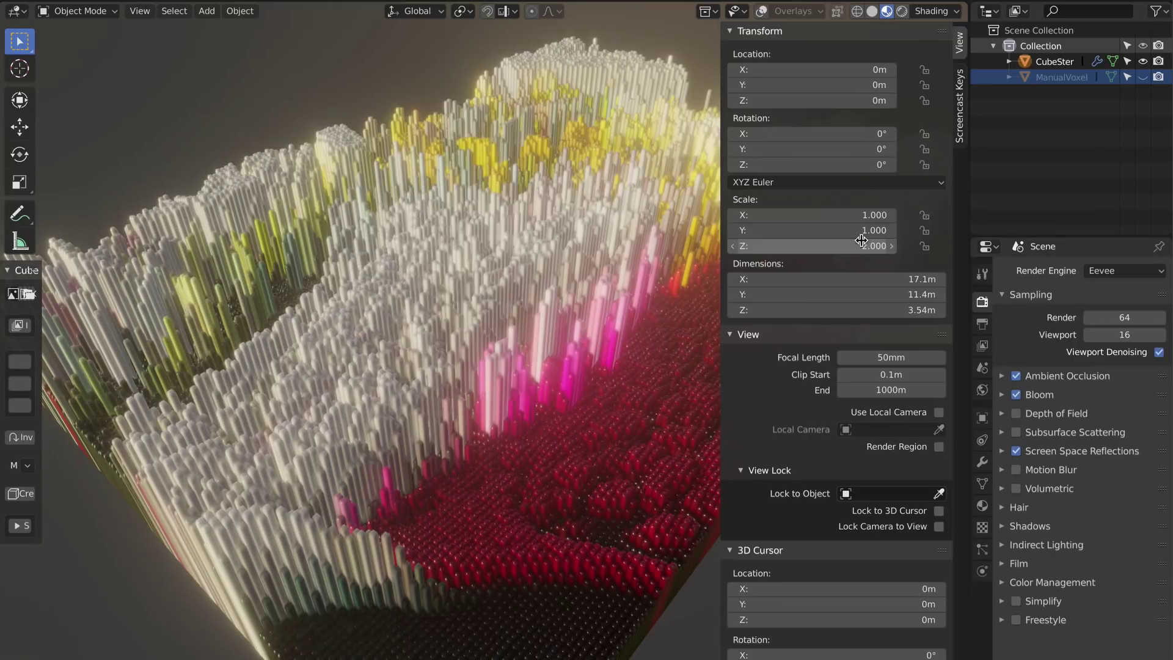
# Change the viewport lighting to the bright indoor environment
pyautogui.click(929, 11)
pyautogui.click(937, 110)
pyautogui.click(797, 175)
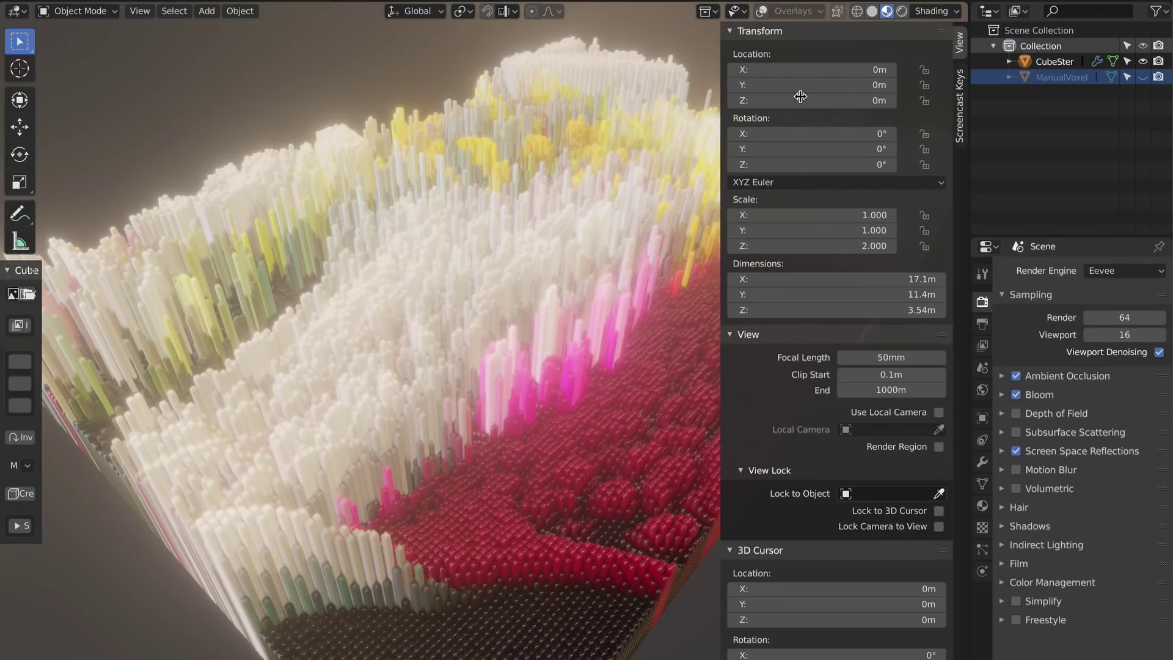